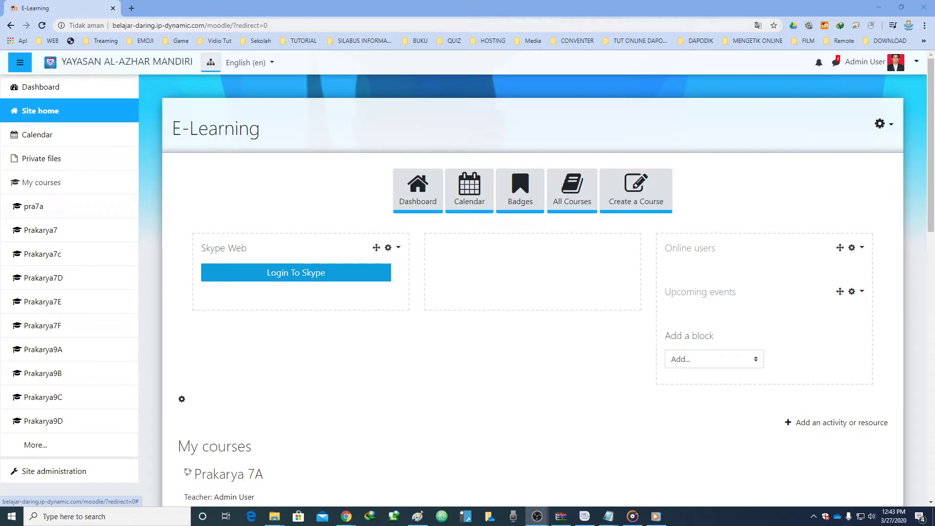
# Log out of the e-learning site and sign back in as admin with the account password
pyautogui.click(893, 60)
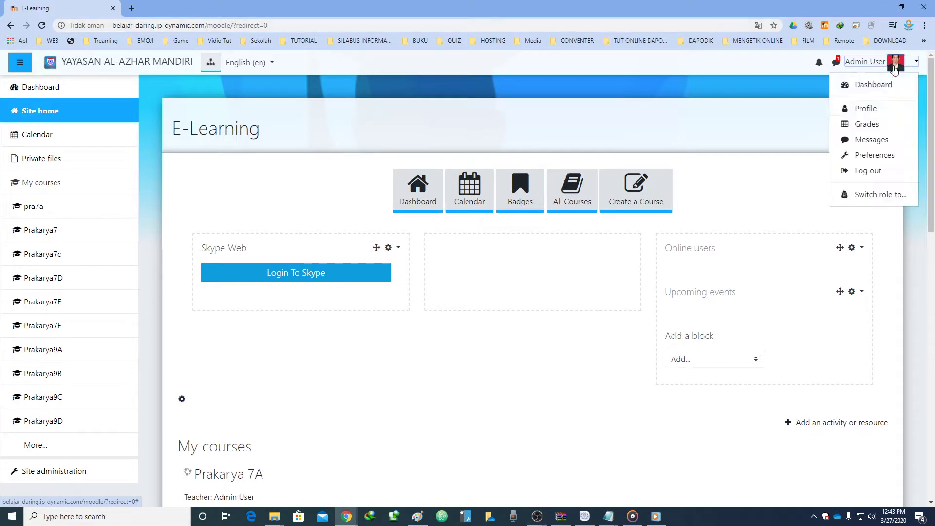
pyautogui.click(882, 172)
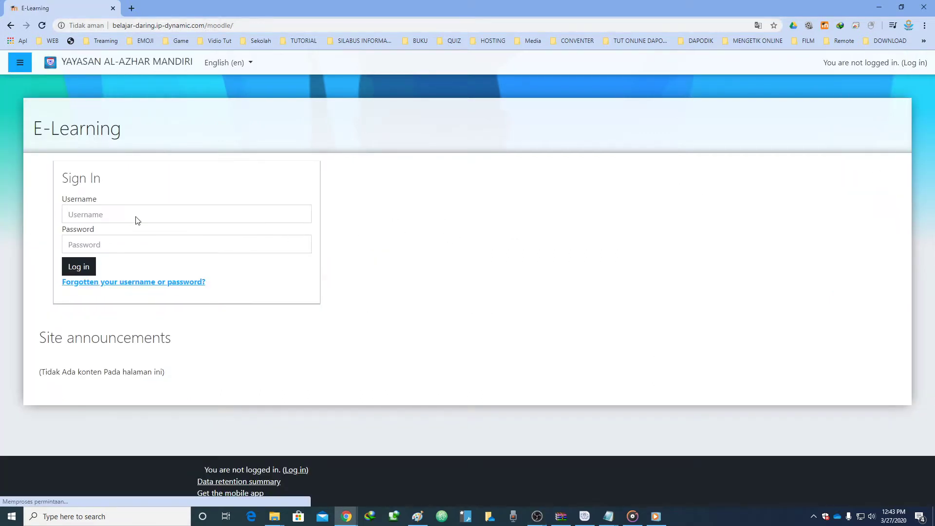
pyautogui.click(126, 216)
pyautogui.click(134, 214)
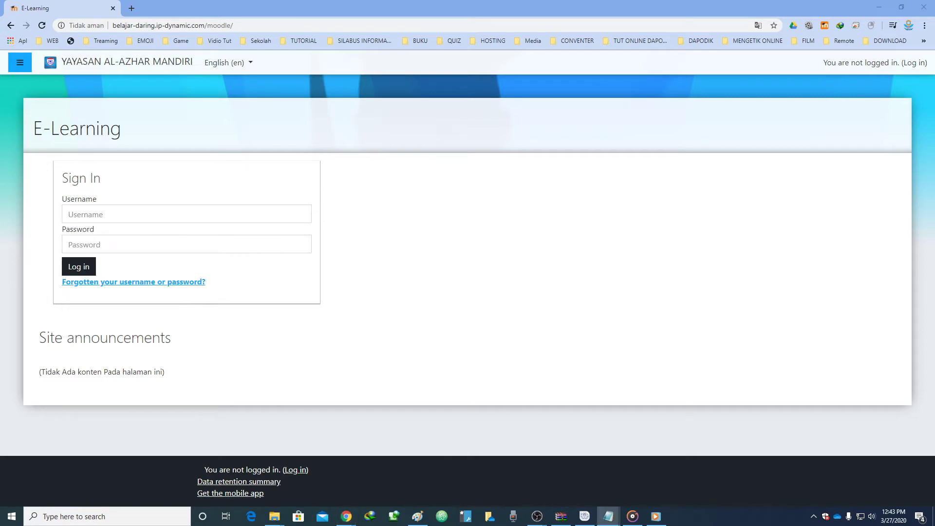
pyautogui.click(80, 219)
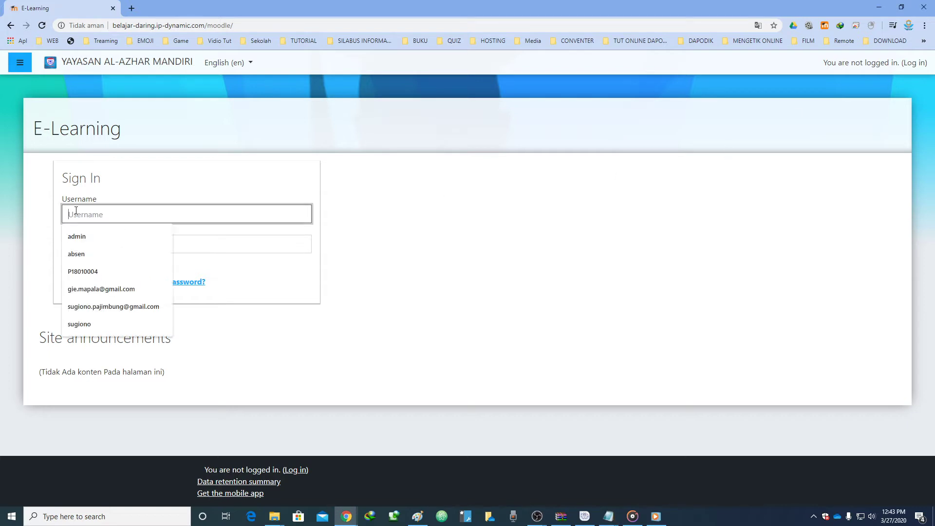
pyautogui.write('a')
pyautogui.click(97, 239)
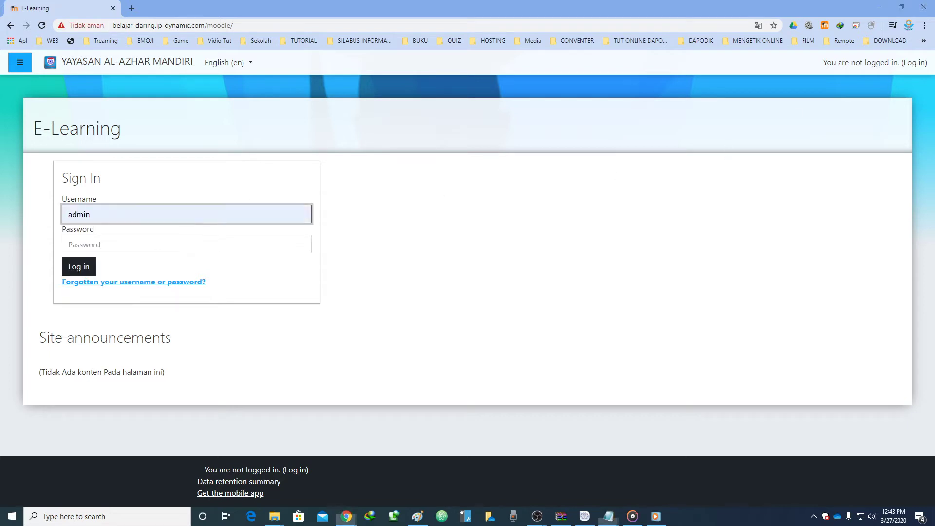
pyautogui.click(75, 243)
pyautogui.hotkey('ctrl', 'v')
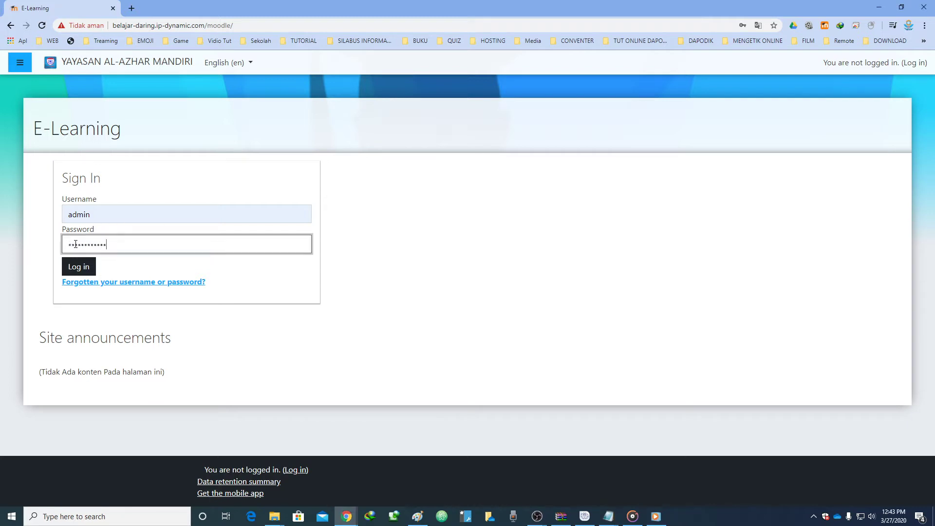
pyautogui.click(78, 269)
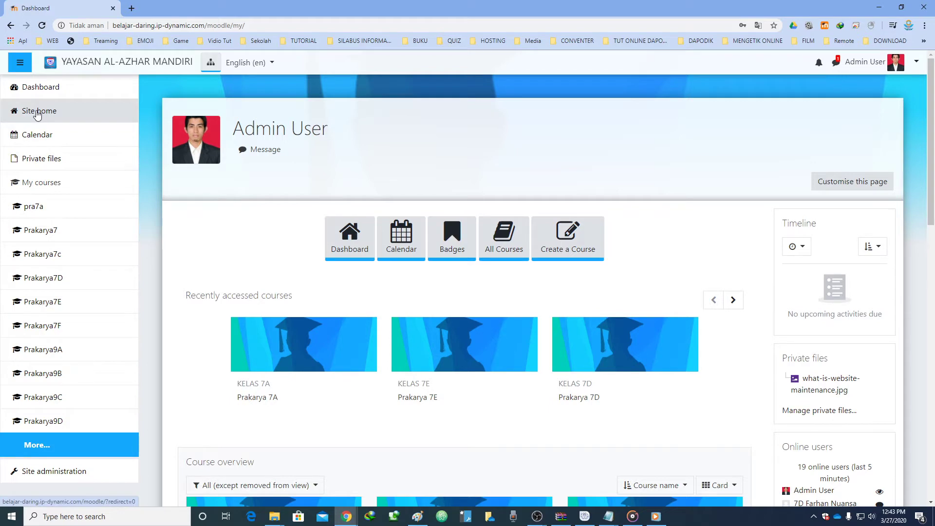
# Look through the dashboard's recently accessed courses, course overview and side blocks
pyautogui.scroll(-1, 437, 249)
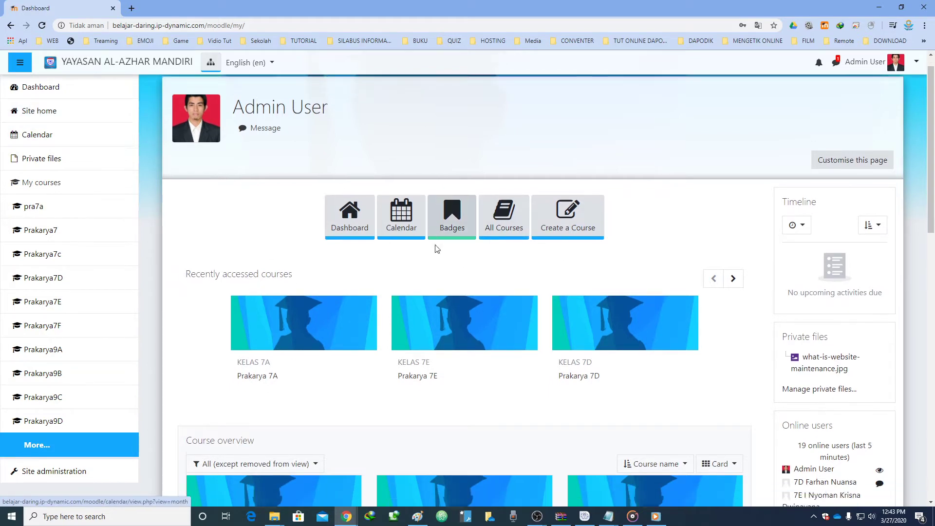
pyautogui.scroll(-3, 414, 234)
pyautogui.scroll(-2, 412, 257)
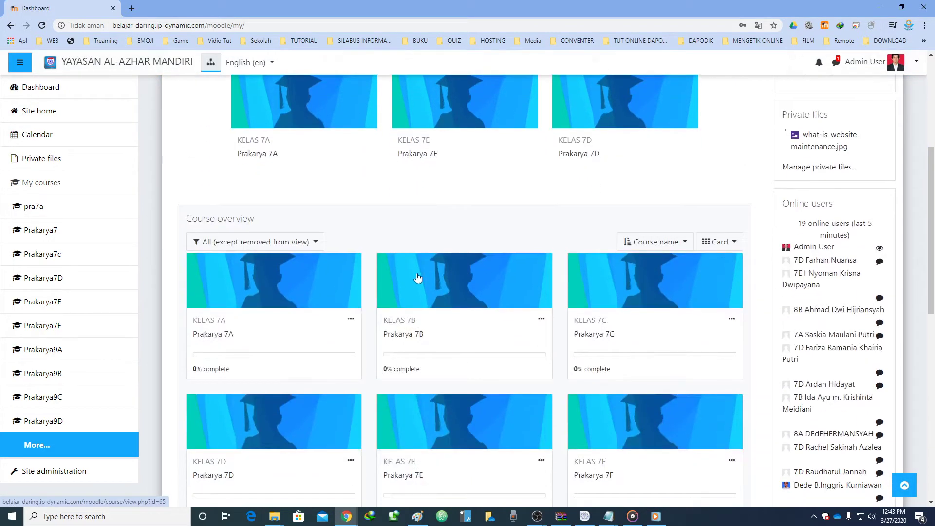
pyautogui.scroll(5, 417, 277)
pyautogui.scroll(-9, 418, 263)
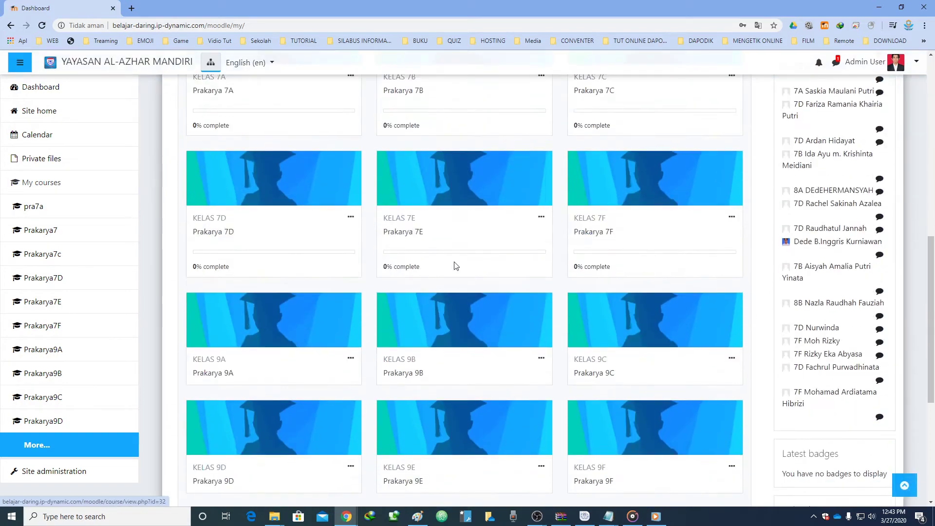
pyautogui.scroll(-5, 428, 276)
pyautogui.scroll(8, 429, 277)
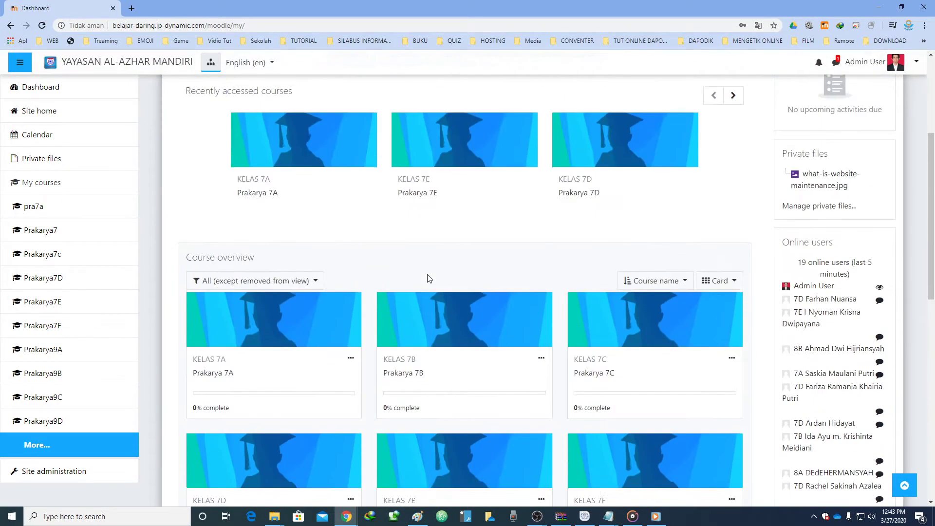
pyautogui.scroll(4, 428, 279)
pyautogui.scroll(-4, 414, 302)
pyautogui.scroll(4, 407, 314)
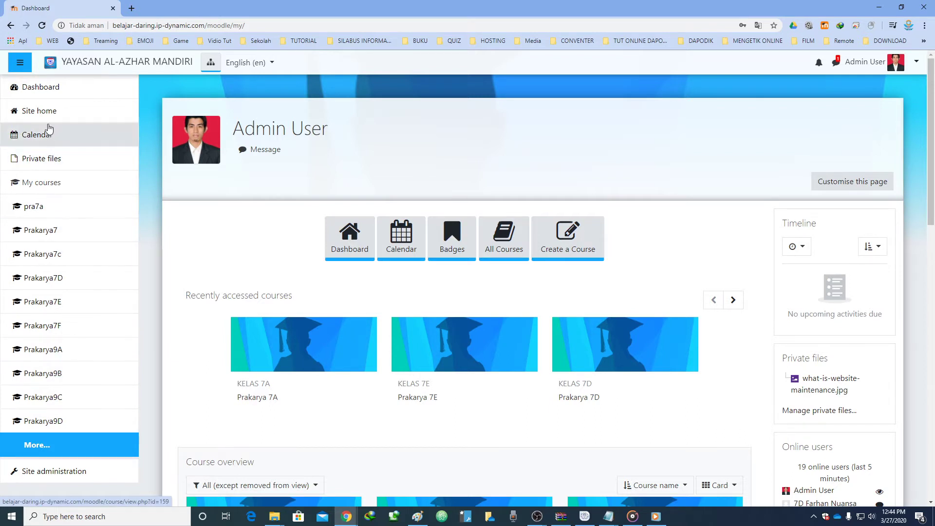
# Go to the site home and open the Prakarya 9A course from the My courses list
pyautogui.click(39, 111)
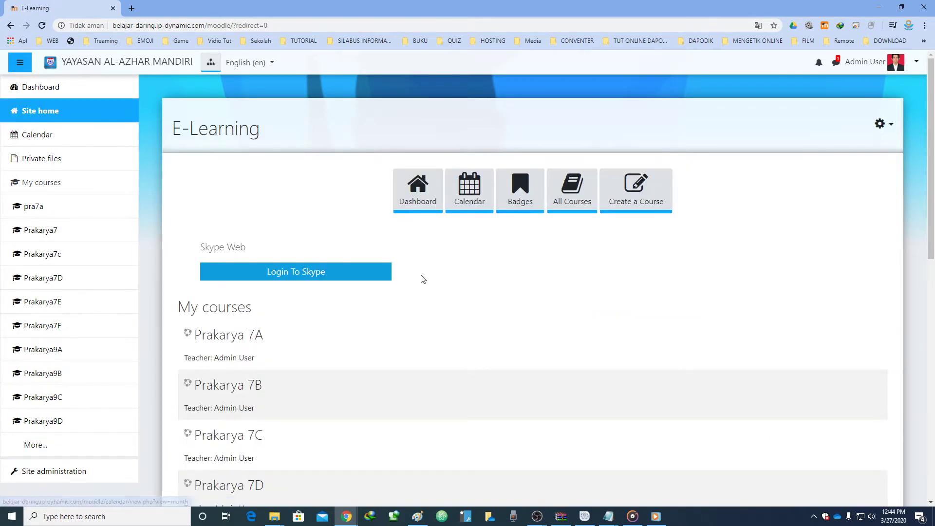
pyautogui.scroll(-2, 423, 279)
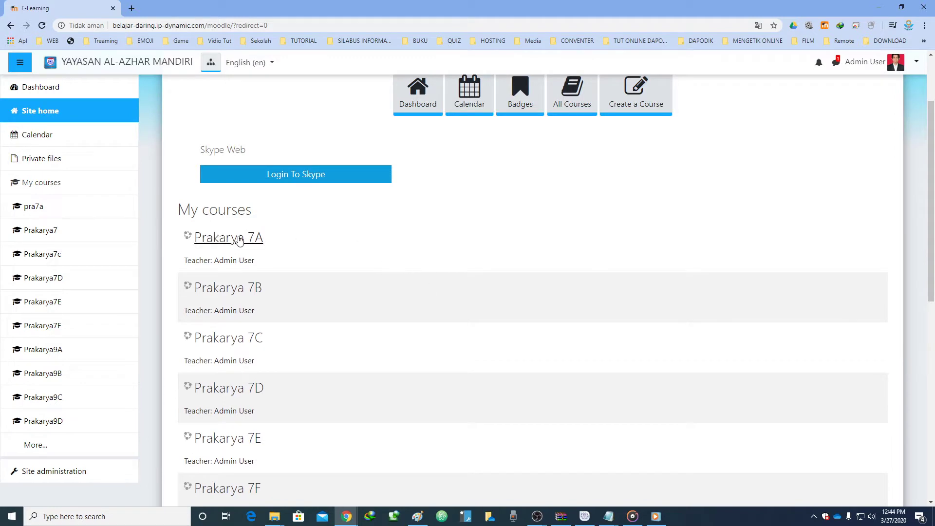
pyautogui.scroll(-2, 227, 240)
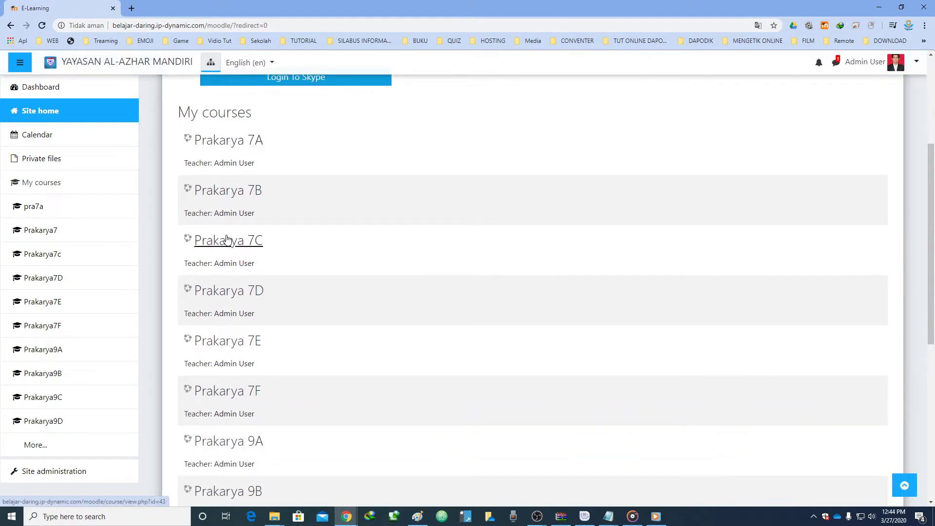
pyautogui.scroll(-4, 227, 240)
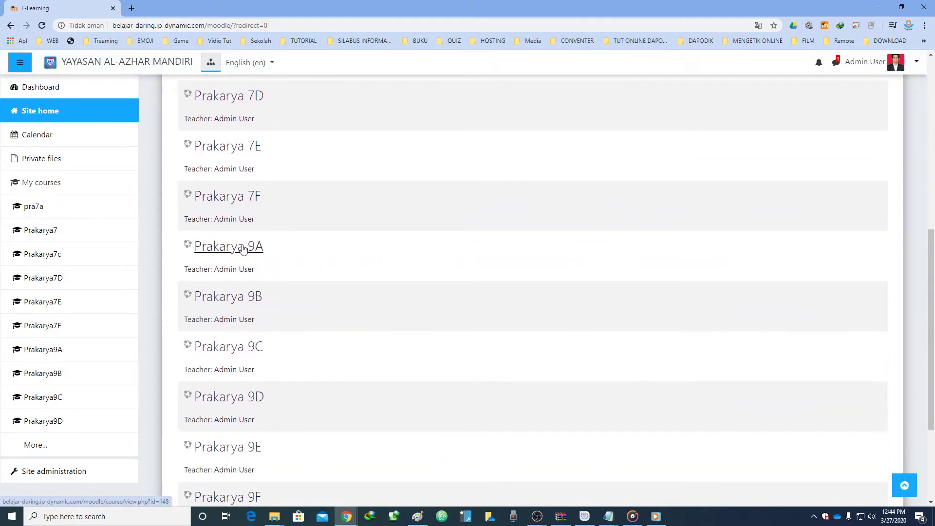
pyautogui.click(230, 249)
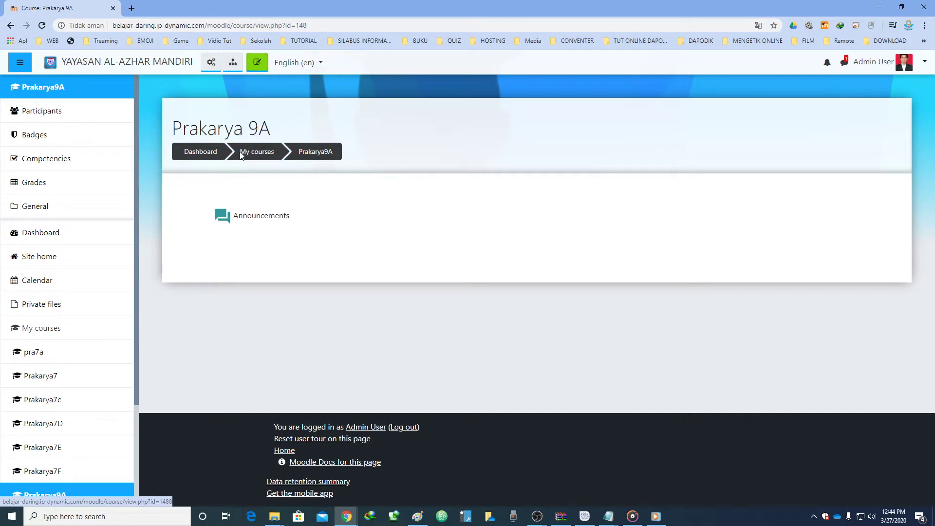
# Return to the dashboard and start customising the page
pyautogui.click(40, 239)
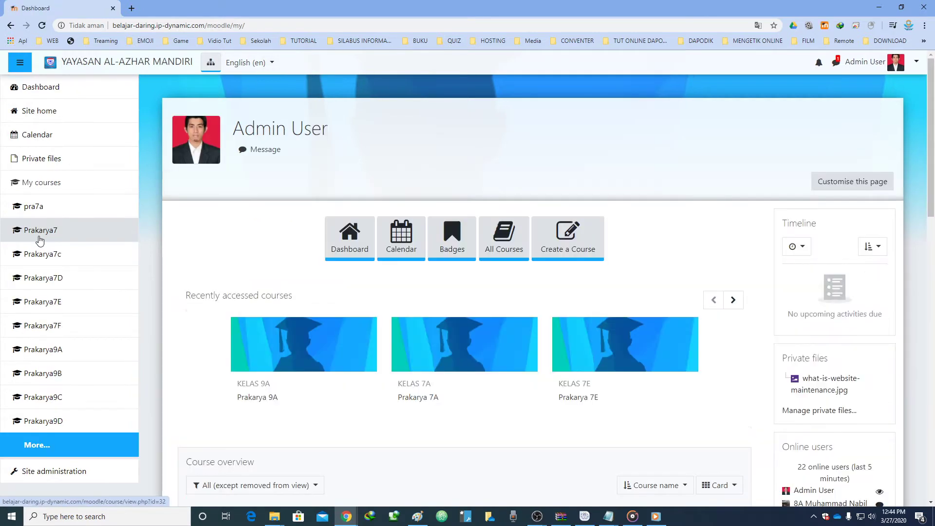
pyautogui.click(860, 184)
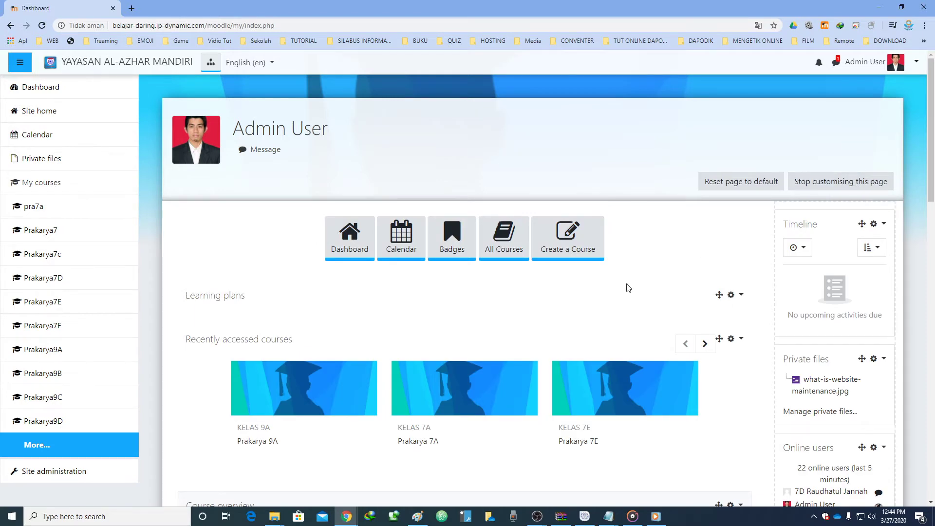
pyautogui.scroll(-4, 627, 288)
pyautogui.scroll(4, 517, 287)
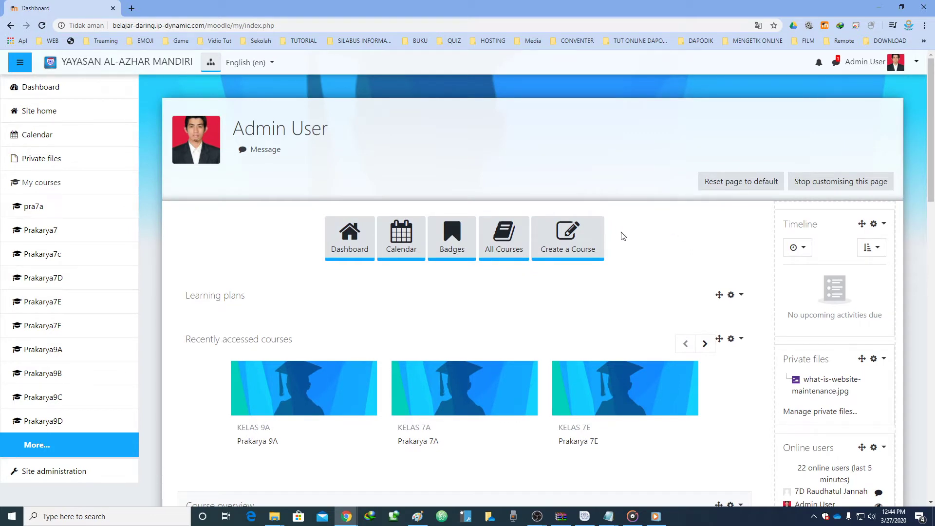
# Reopen the Prakarya 9A course from the site home's course list
pyautogui.click(41, 115)
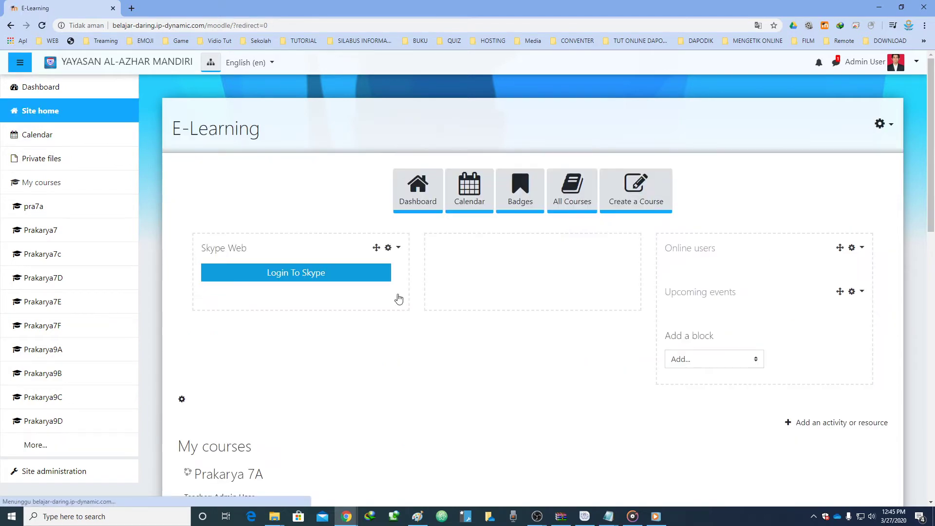
pyautogui.scroll(-8, 460, 317)
pyautogui.scroll(-3, 460, 320)
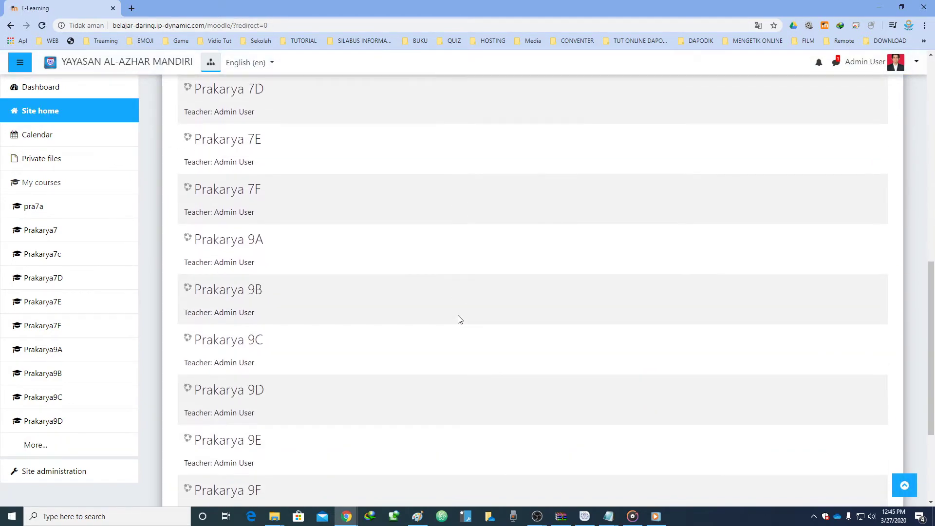
pyautogui.click(239, 245)
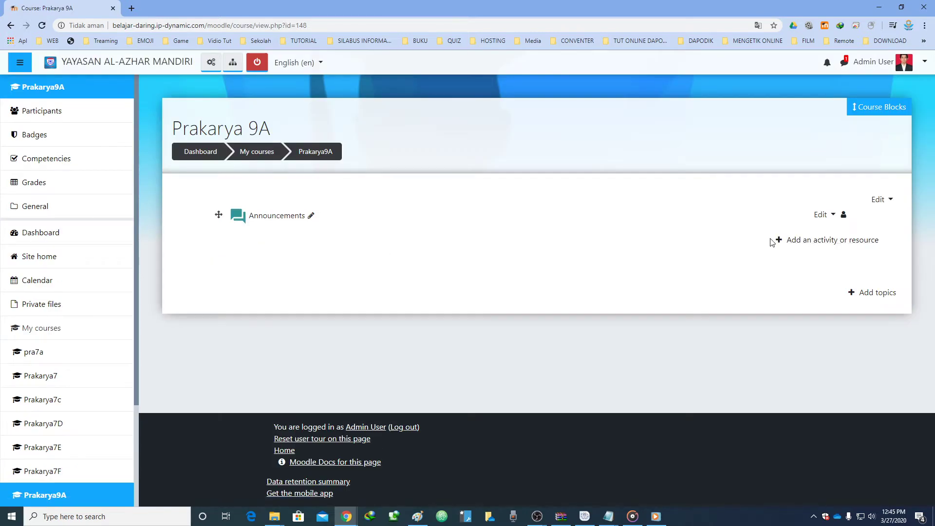
# Switch course editing off and on again, and delete the Announcements forum from Prakarya 9A
pyautogui.click(260, 63)
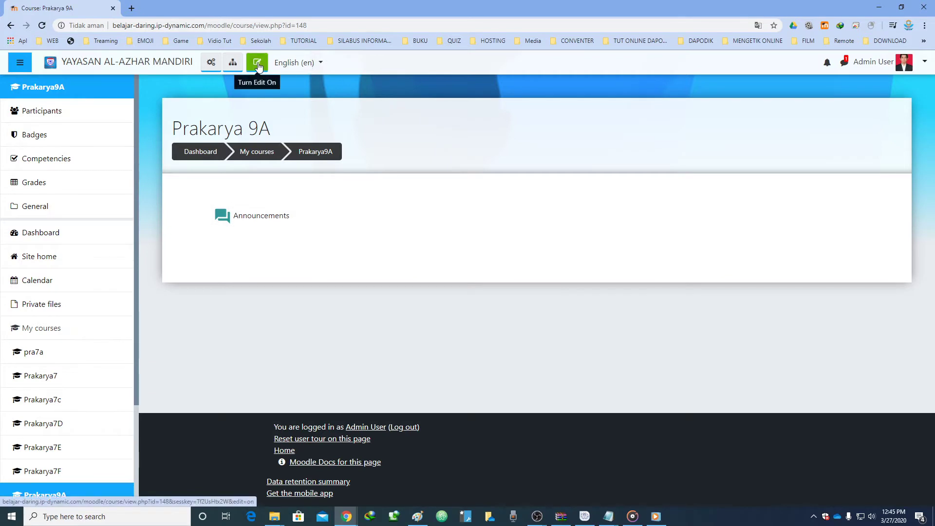
pyautogui.click(262, 63)
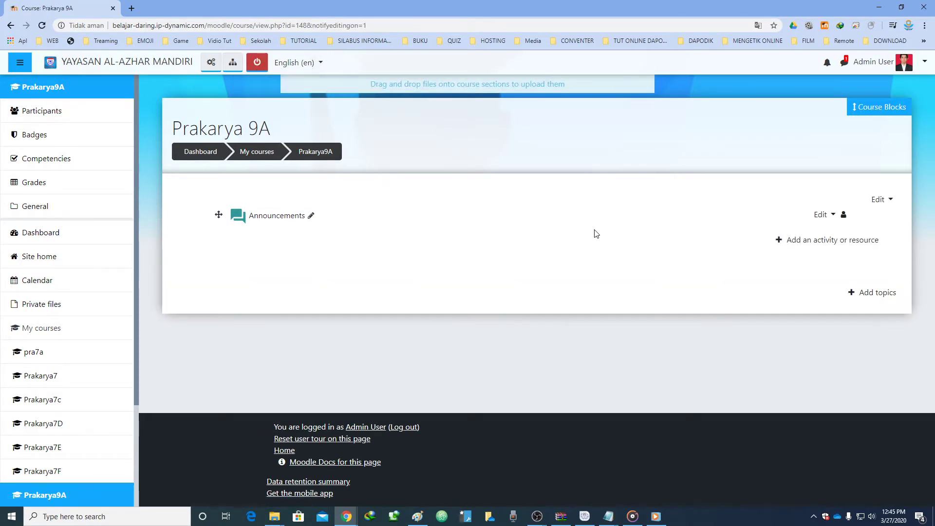
pyautogui.click(823, 216)
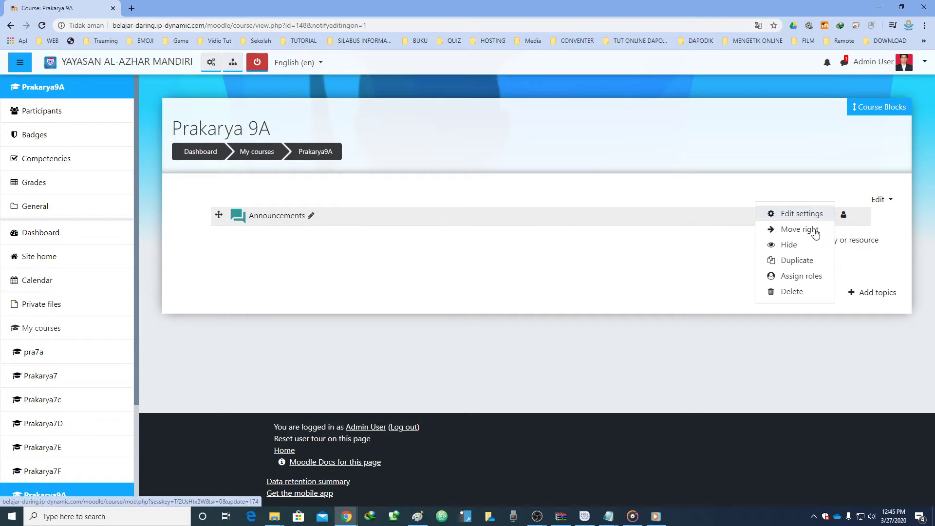
pyautogui.click(790, 291)
pyautogui.click(421, 342)
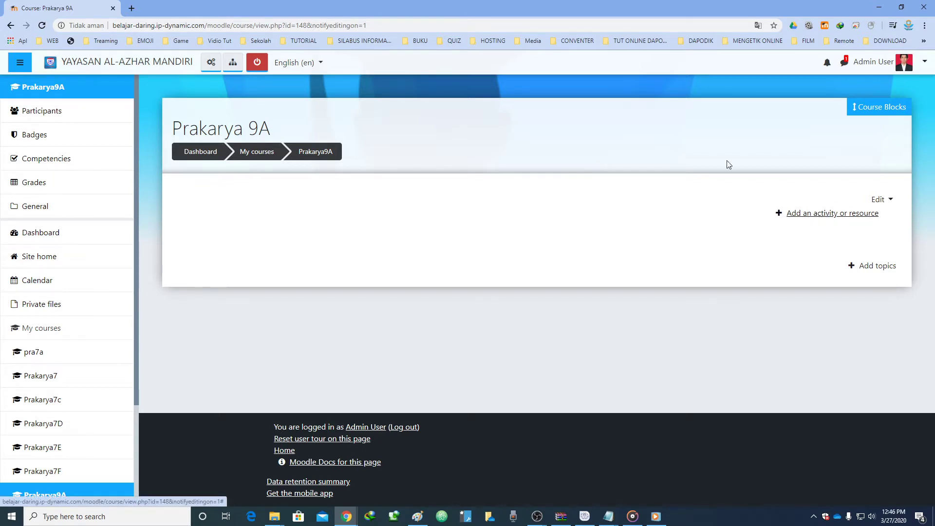
# Change the site language to Indonesian (id)
pyautogui.click(313, 63)
pyautogui.click(313, 101)
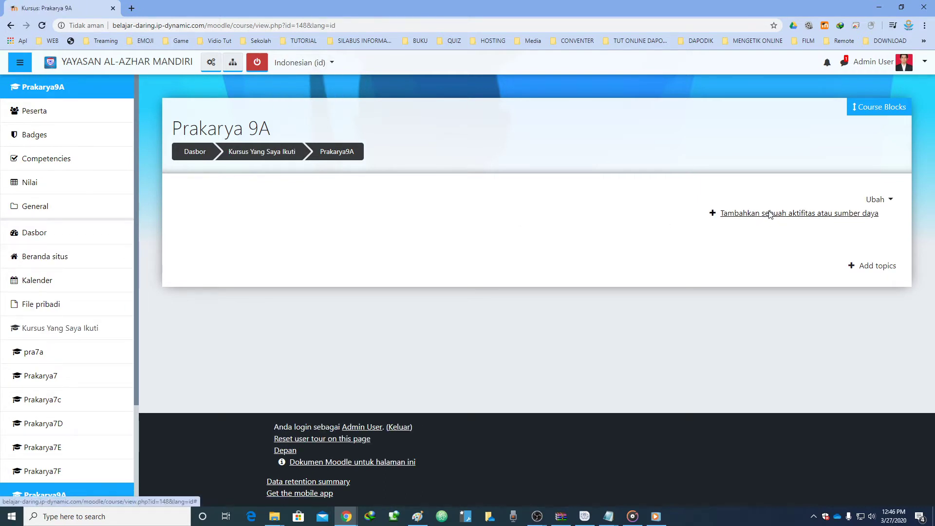
# Review the available activities and resources, and add a new Kuis activity to the course's General section
pyautogui.click(768, 214)
pyautogui.scroll(-5, 397, 238)
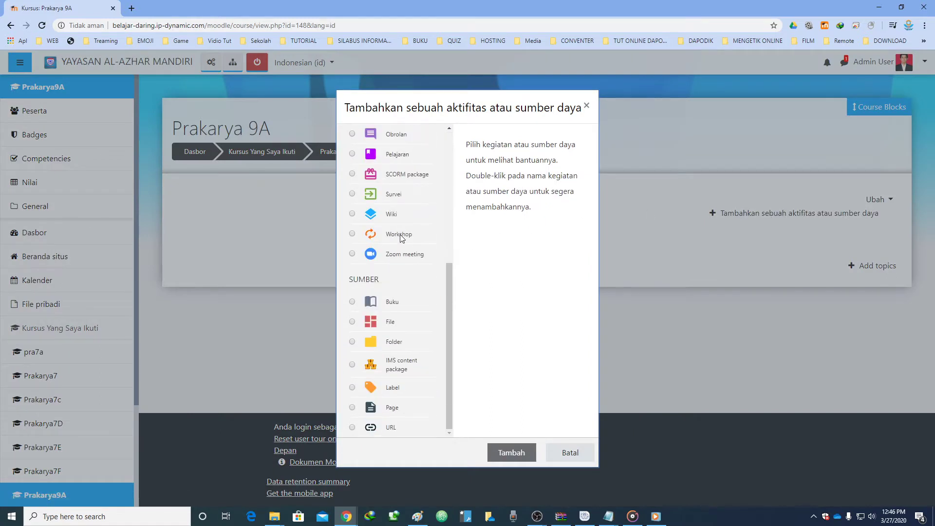
pyautogui.scroll(5, 395, 303)
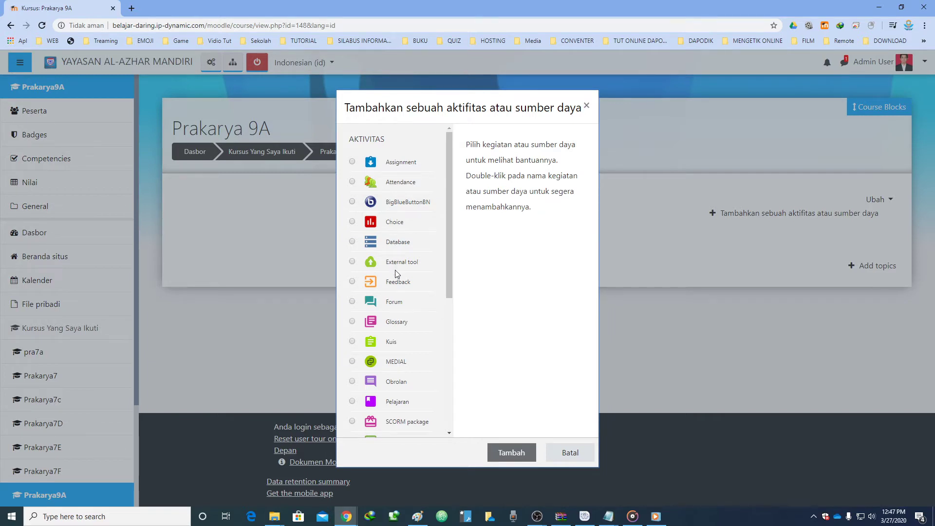
pyautogui.click(352, 342)
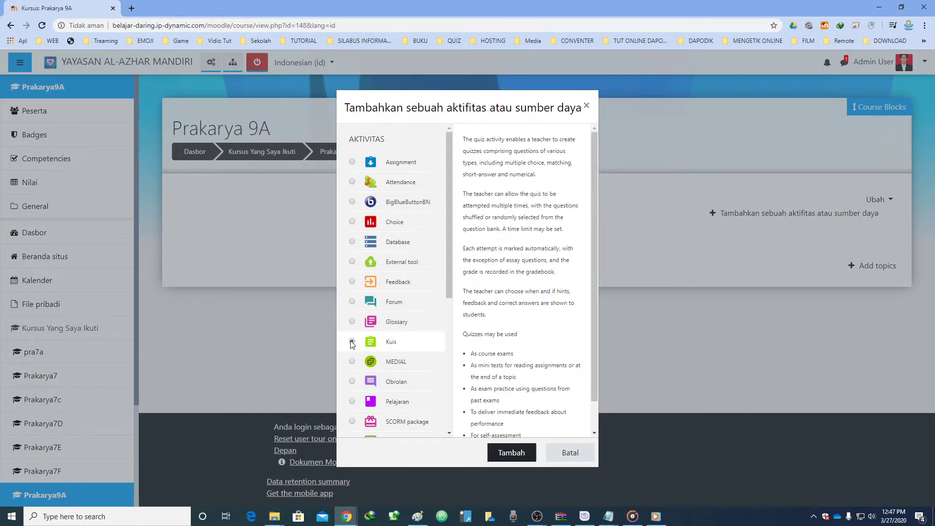
pyautogui.click(510, 453)
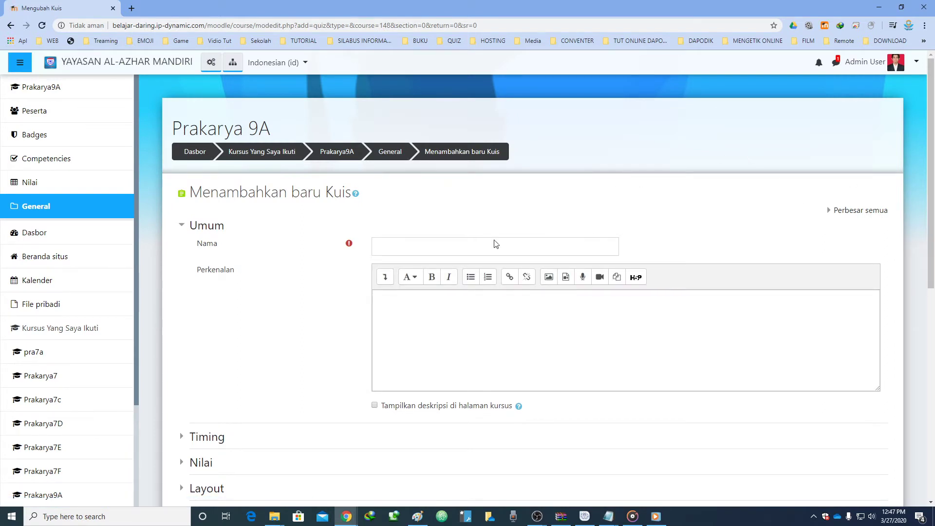
# Name the new quiz "Contoh-1"
pyautogui.click(408, 247)
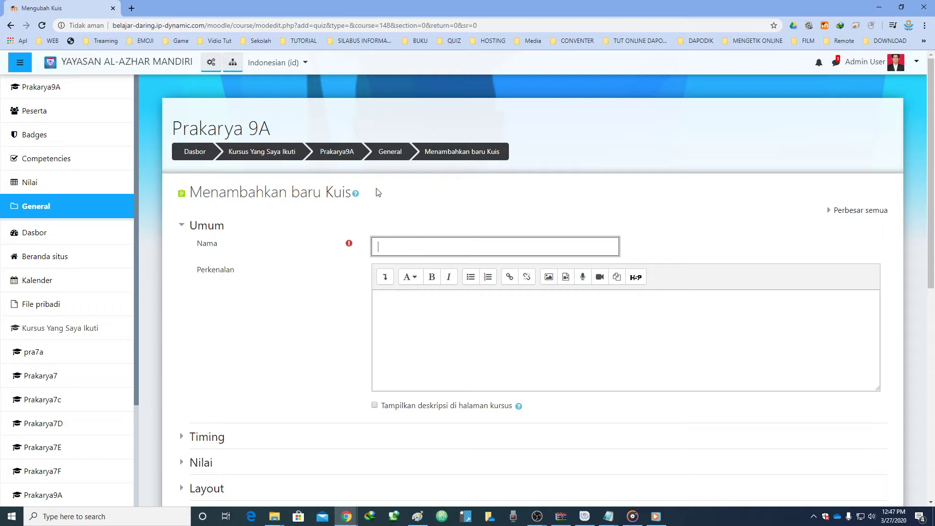
pyautogui.moveTo(350, 192); pyautogui.dragTo(188, 192)
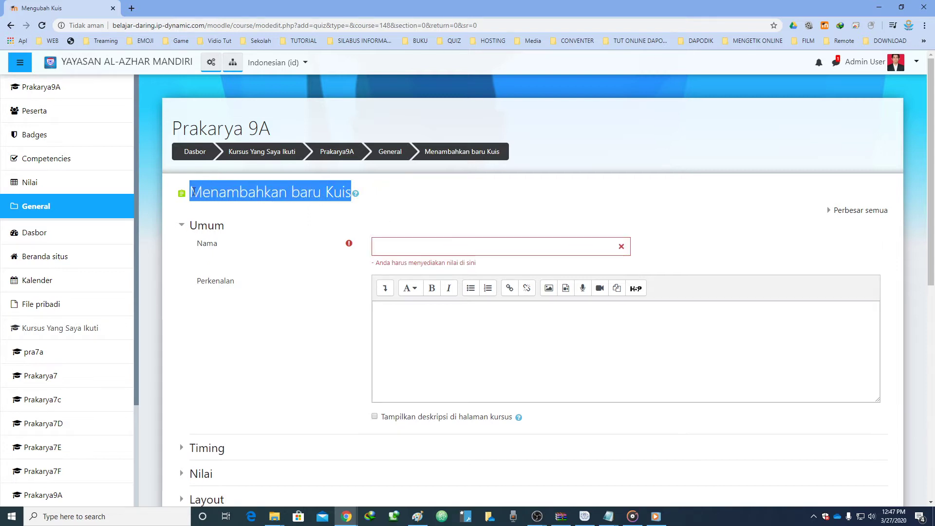
pyautogui.click(394, 251)
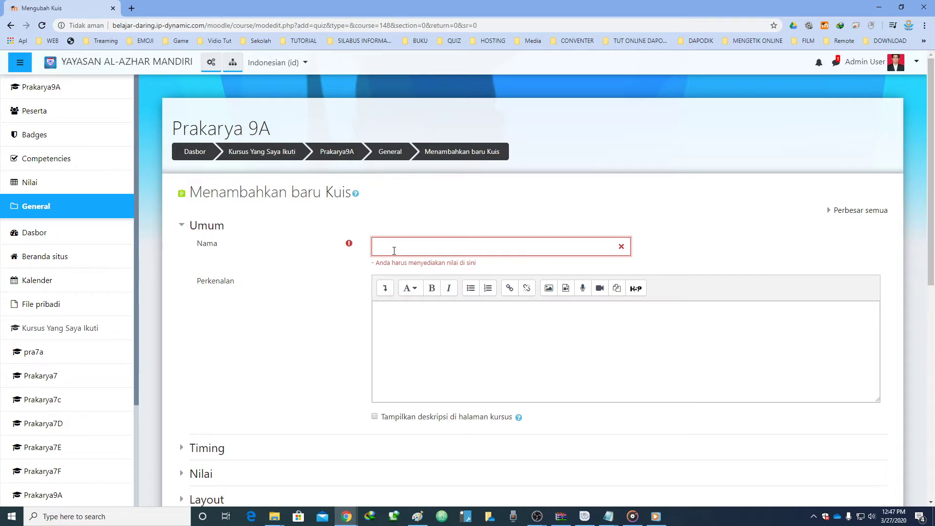
pyautogui.write('Contoh-1')
# Enter "ini hanya contoh saja" as the quiz's introduction (Perkenalan) and enable showing the description on the course page
pyautogui.click(470, 346)
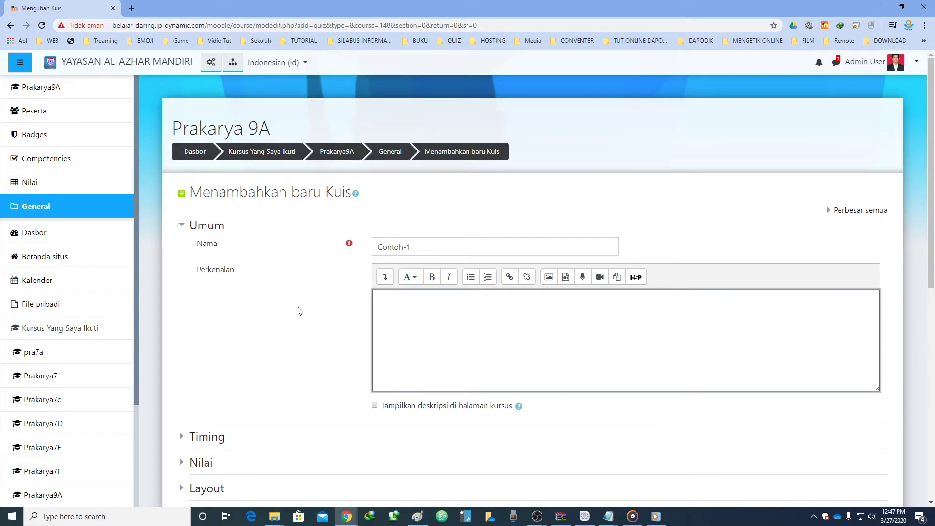
pyautogui.moveTo(252, 276); pyautogui.dragTo(200, 277)
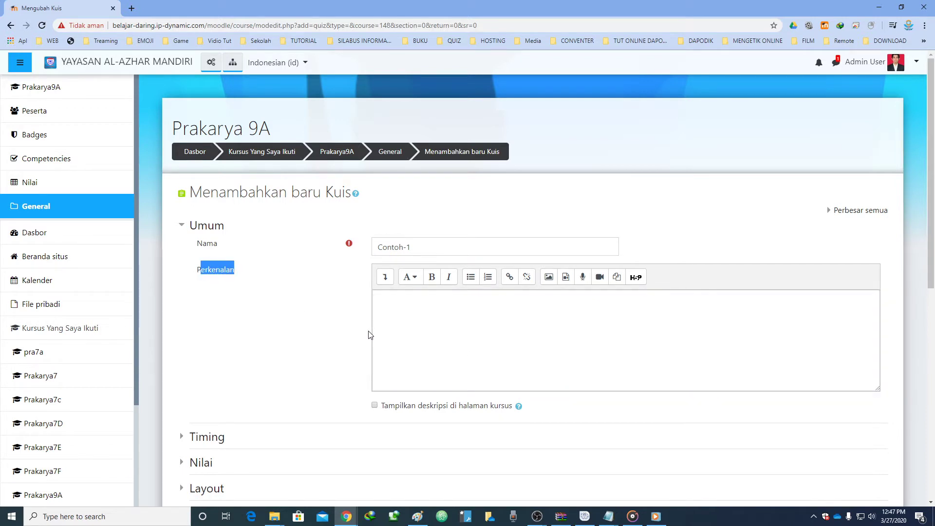
pyautogui.click(376, 407)
pyautogui.moveTo(430, 247); pyautogui.dragTo(361, 249)
pyautogui.click(438, 246)
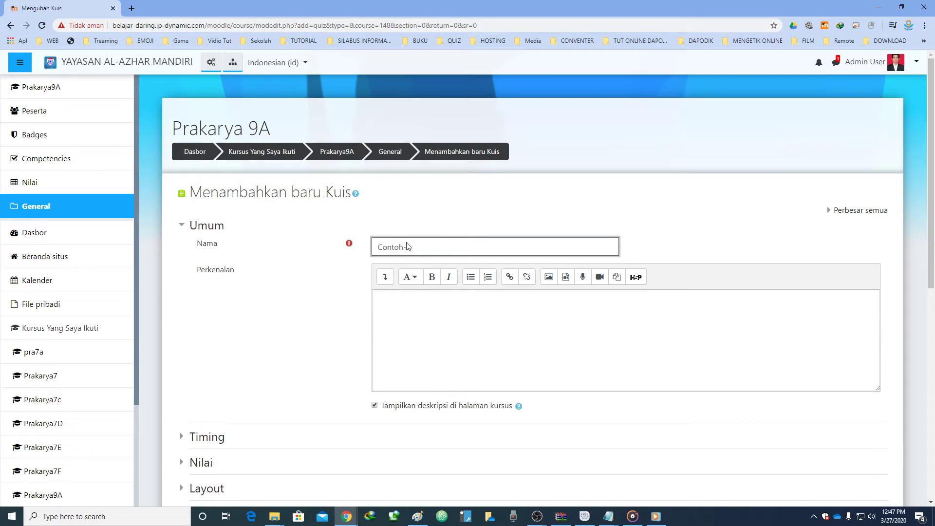
pyautogui.click(445, 317)
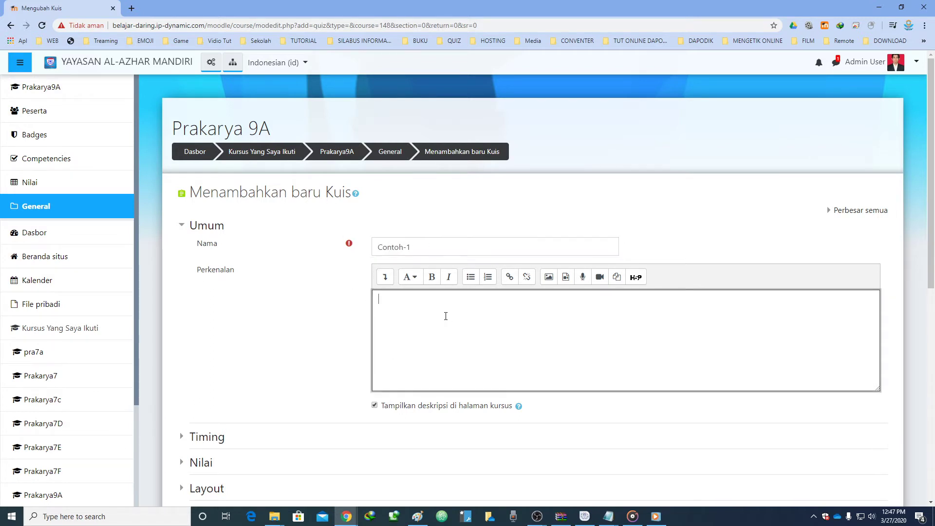
pyautogui.tripleClick(438, 252)
pyautogui.click(460, 330)
pyautogui.write('ini hanya contoh saja')
pyautogui.hotkey('ctrl', 'a')
pyautogui.click(416, 316)
pyautogui.scroll(-2, 415, 319)
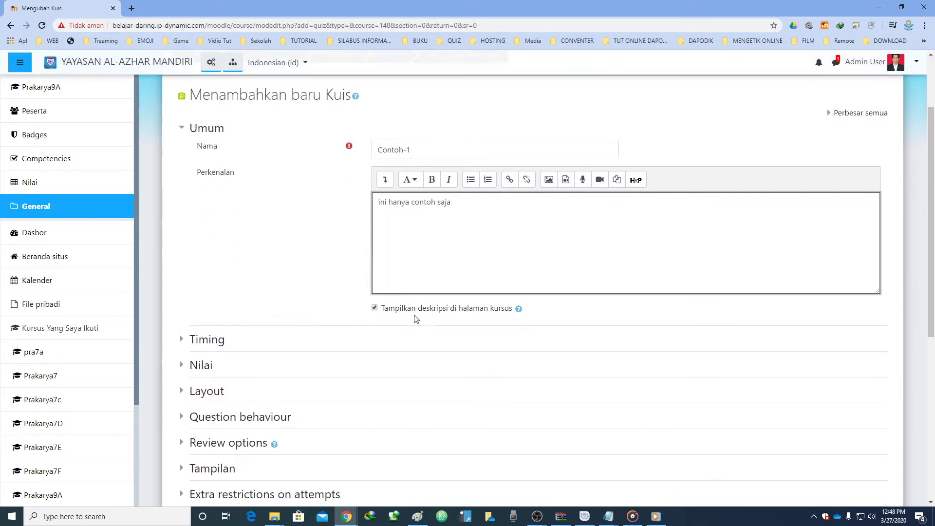
pyautogui.click(374, 308)
pyautogui.click(375, 308)
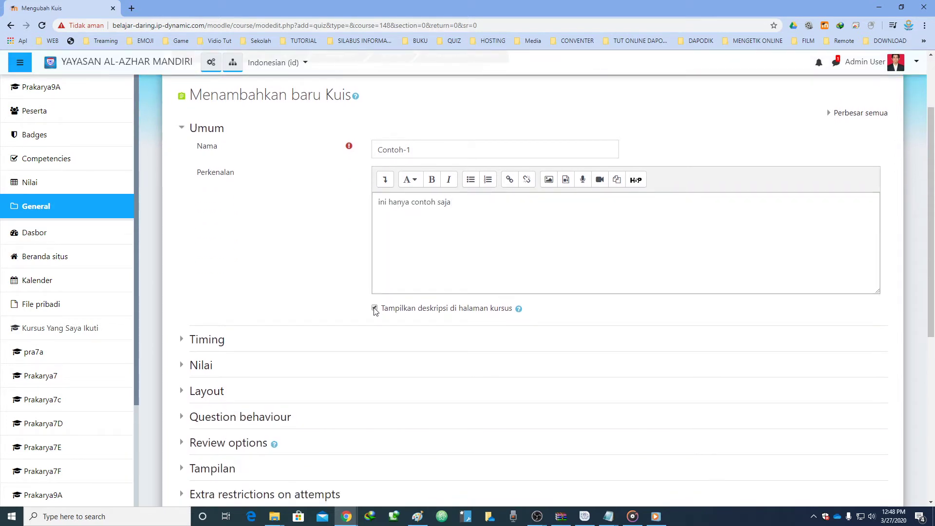
pyautogui.moveTo(439, 229); pyautogui.dragTo(372, 213)
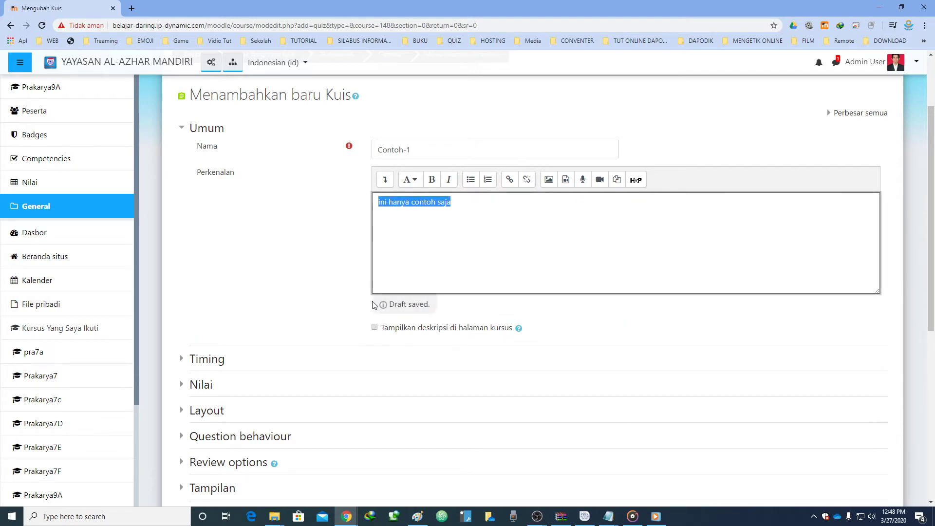
pyautogui.click(376, 328)
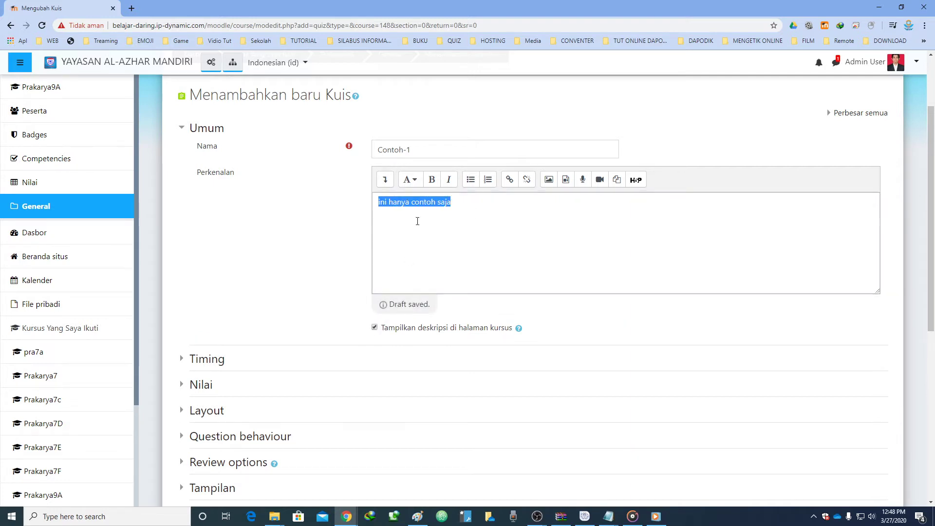
# Expand the quiz's Timing settings
pyautogui.scroll(-3, 205, 259)
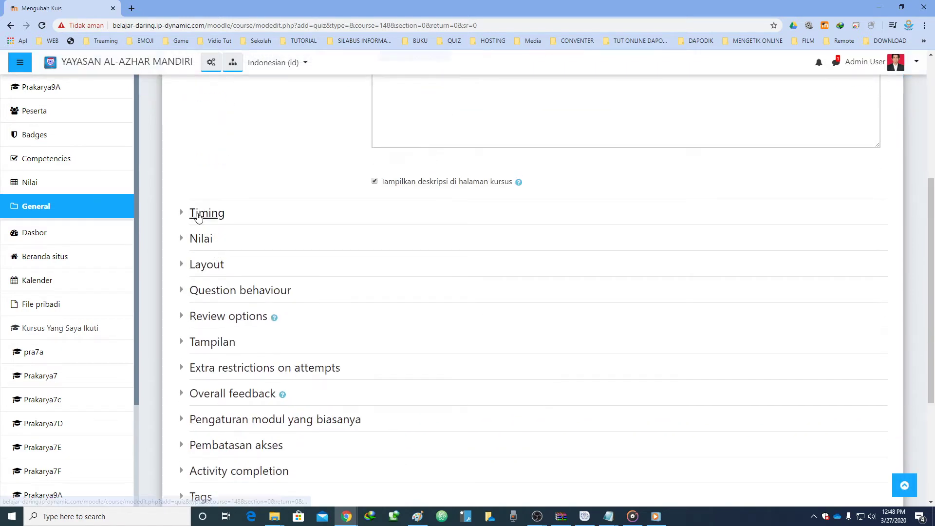
pyautogui.click(197, 193)
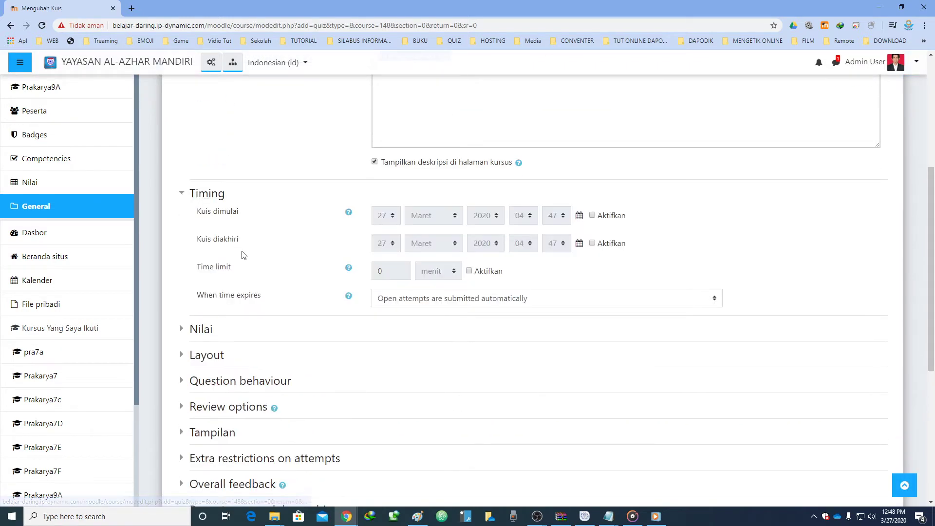
pyautogui.scroll(2, 246, 258)
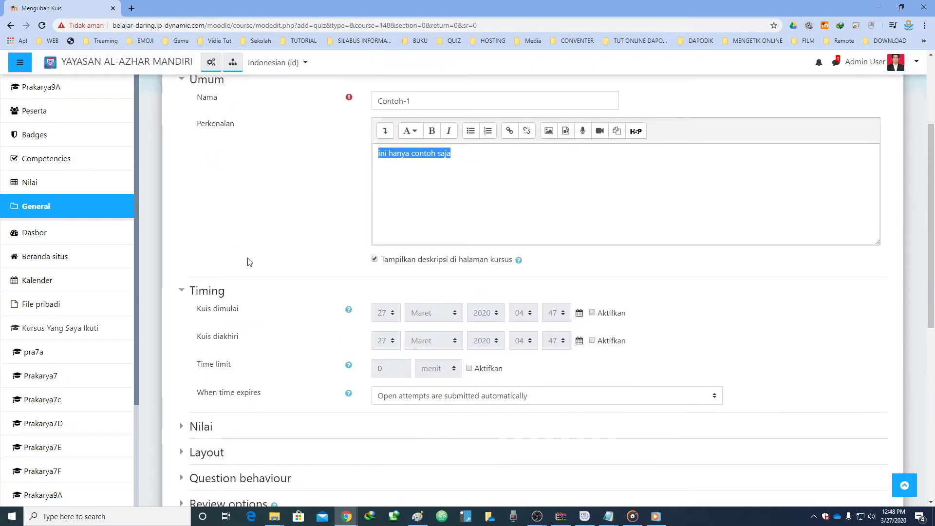
pyautogui.click(593, 313)
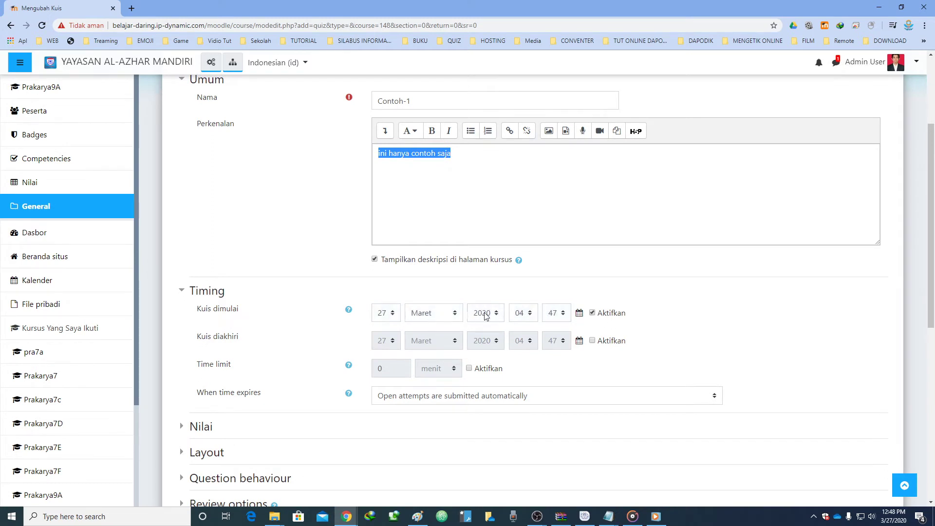
pyautogui.click(391, 315)
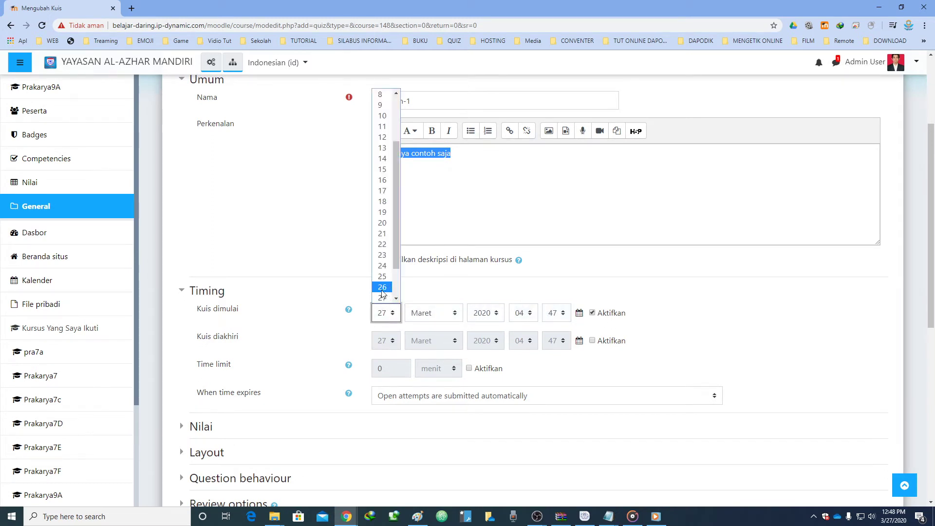
pyautogui.press('Down')
pyautogui.click(444, 295)
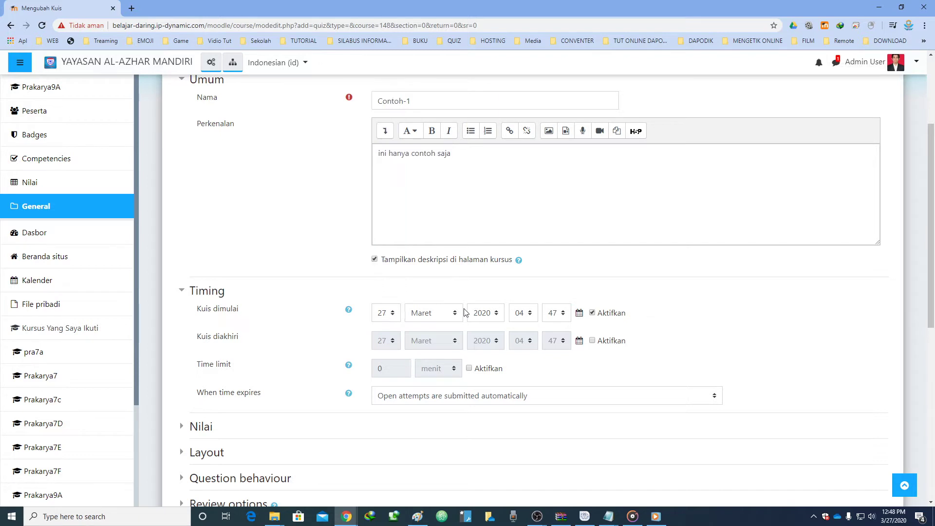
pyautogui.click(593, 313)
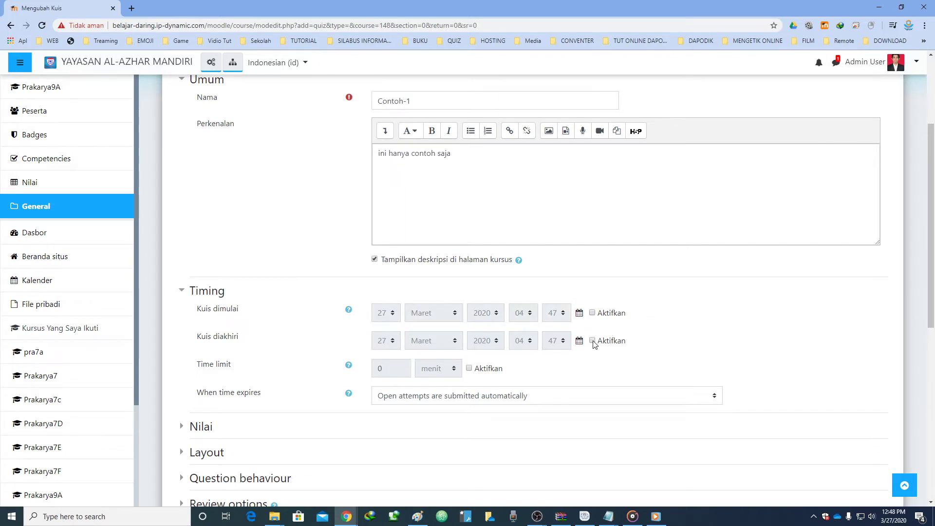
# Enable the quiz's end date (Kuis diakhiri) and set it to 27 Maret 2020 at 20:00
pyautogui.click(592, 341)
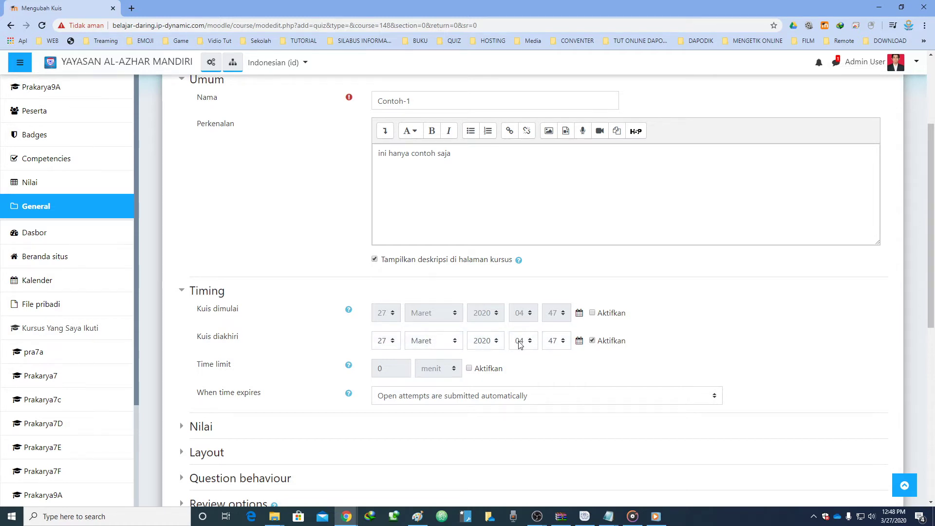
pyautogui.click(386, 340)
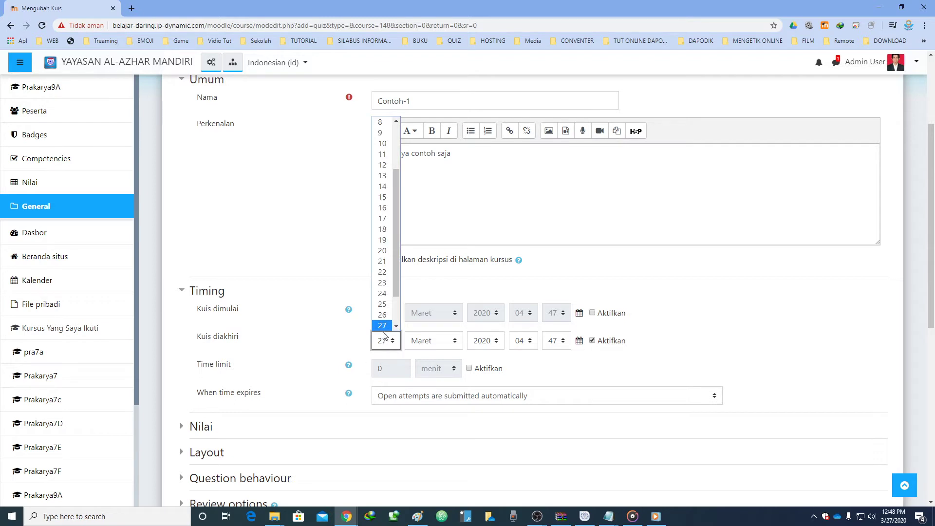
pyautogui.click(382, 332)
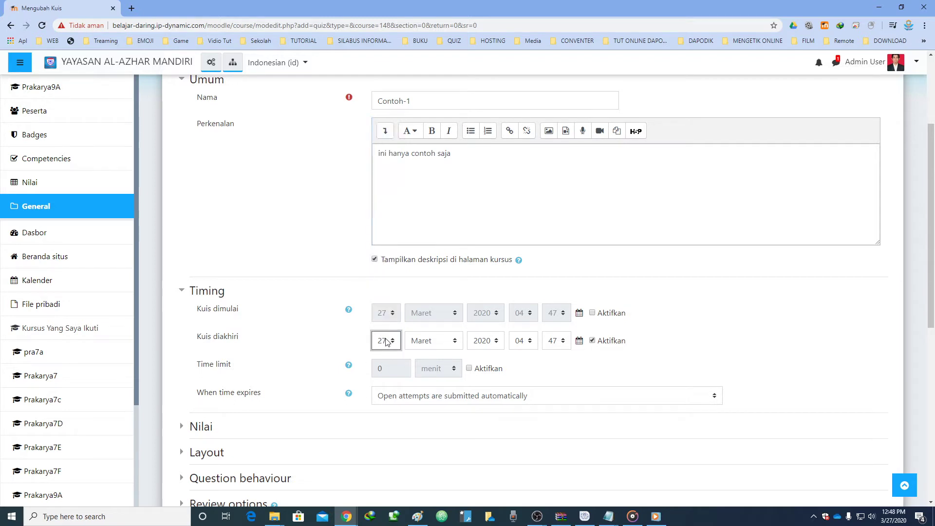
pyautogui.click(444, 347)
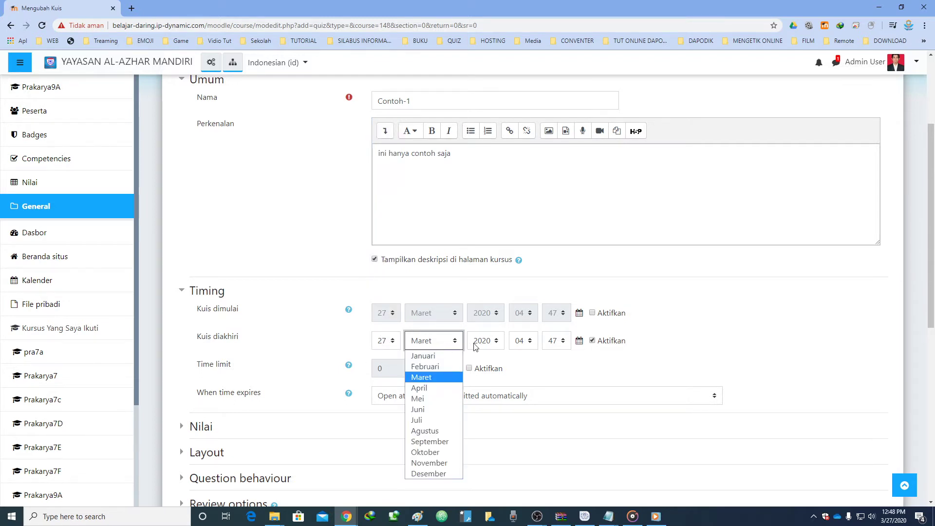
pyautogui.click(492, 343)
pyautogui.click(492, 344)
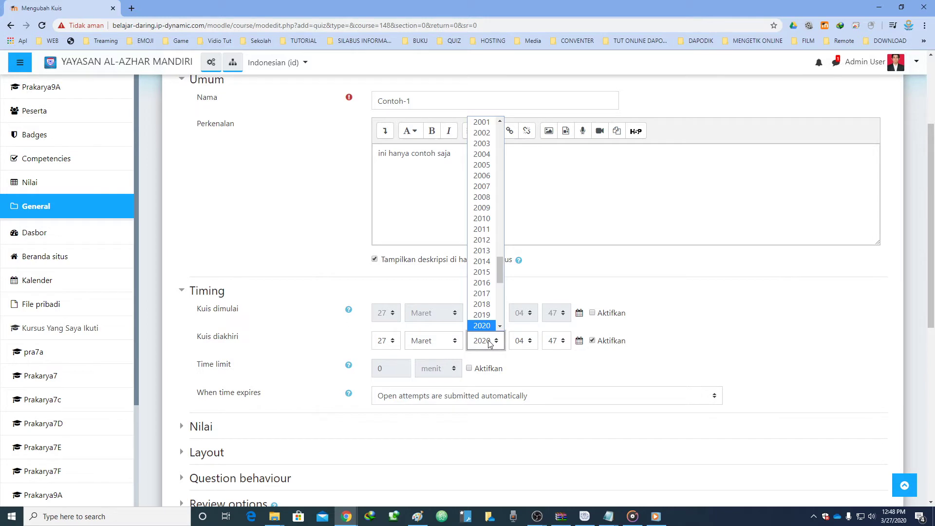
pyautogui.click(522, 340)
pyautogui.moveTo(538, 258); pyautogui.dragTo(535, 315)
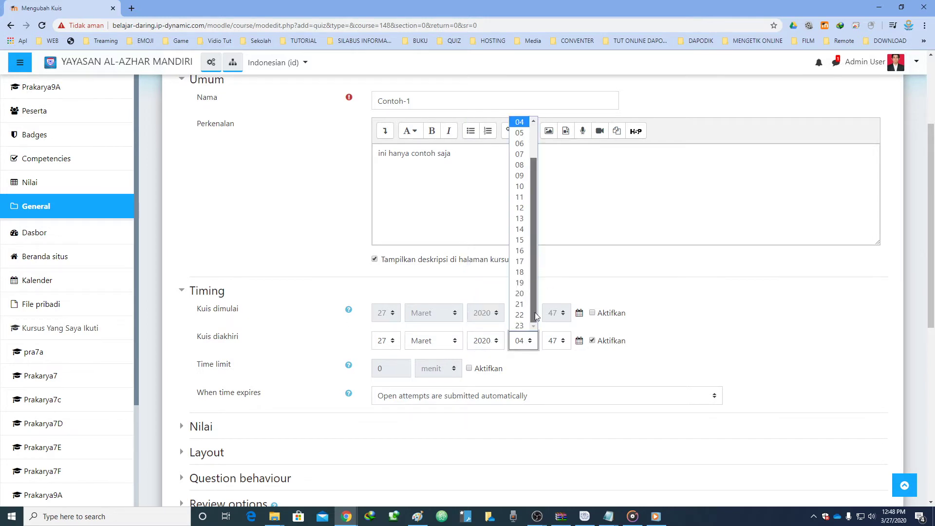
pyautogui.click(519, 293)
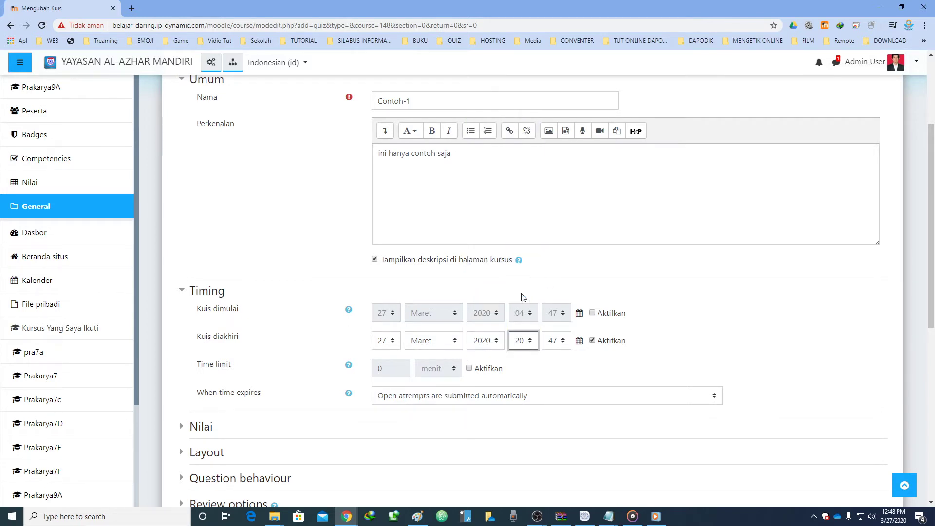
pyautogui.click(556, 341)
pyautogui.scroll(6, 562, 171)
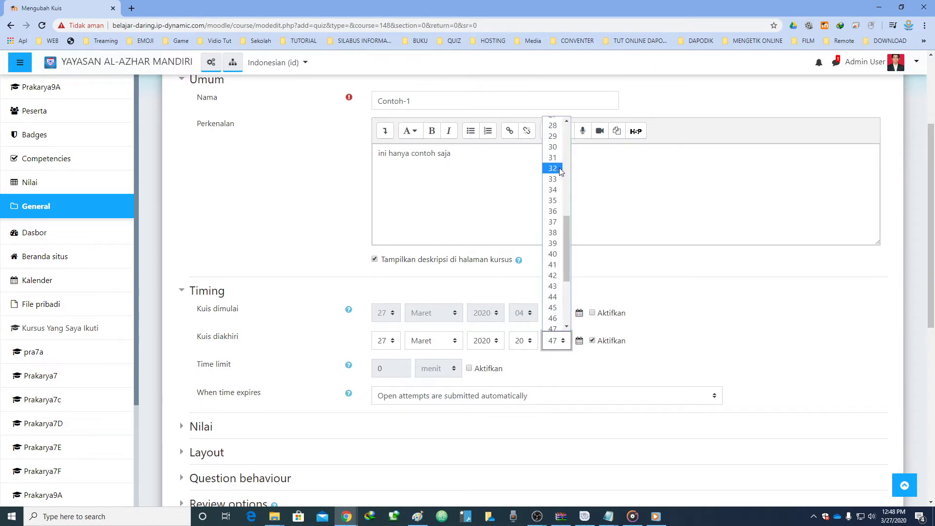
pyautogui.click(556, 123)
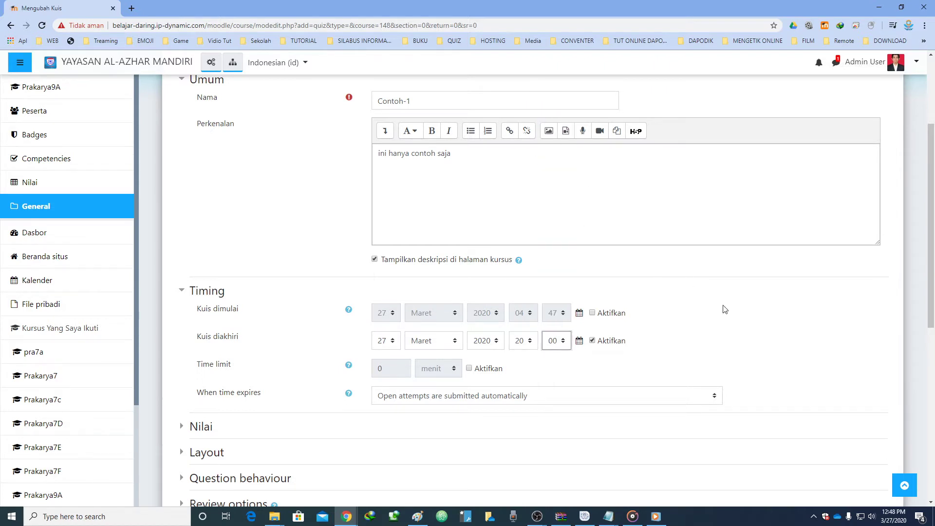
# Enable the quiz's time limit and set it to 5 menit
pyautogui.scroll(-1, 725, 309)
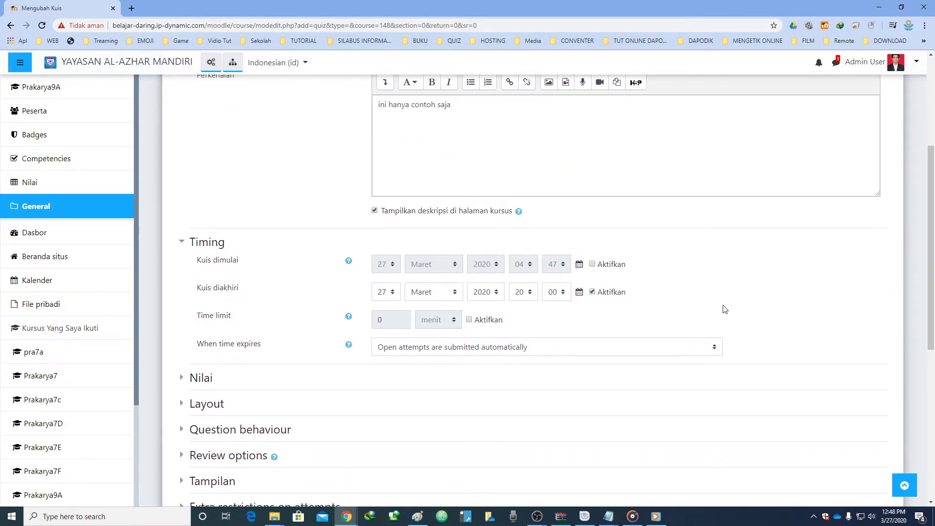
pyautogui.click(469, 319)
pyautogui.click(403, 325)
pyautogui.moveTo(234, 316); pyautogui.dragTo(197, 320)
pyautogui.moveTo(393, 324); pyautogui.dragTo(362, 322)
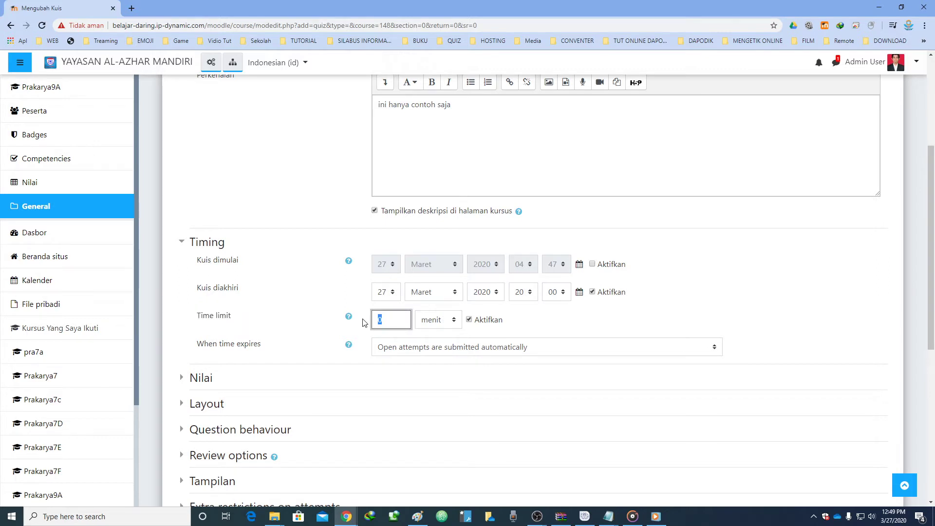
pyautogui.write('5')
# Expand the Nilai settings and set the passing grade (Nilai untuk lulus) to 7.55
pyautogui.scroll(-3, 258, 353)
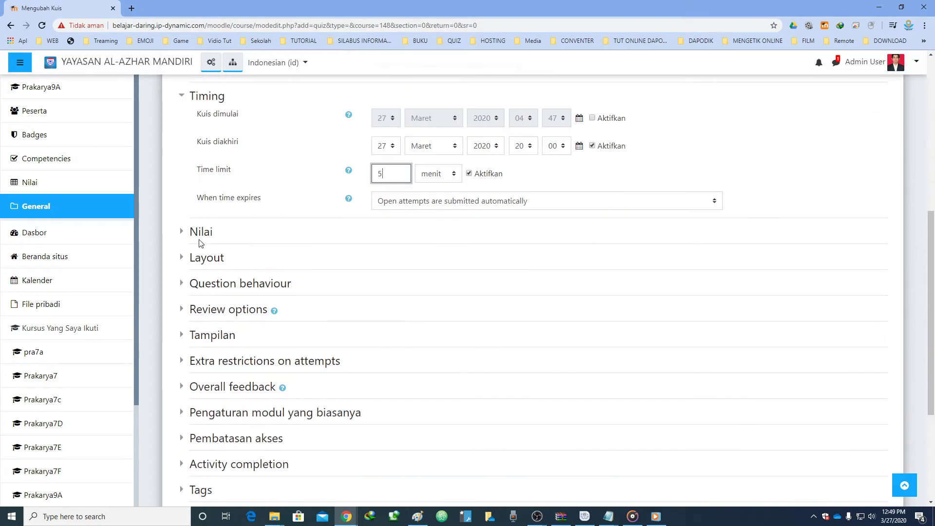
pyautogui.click(196, 233)
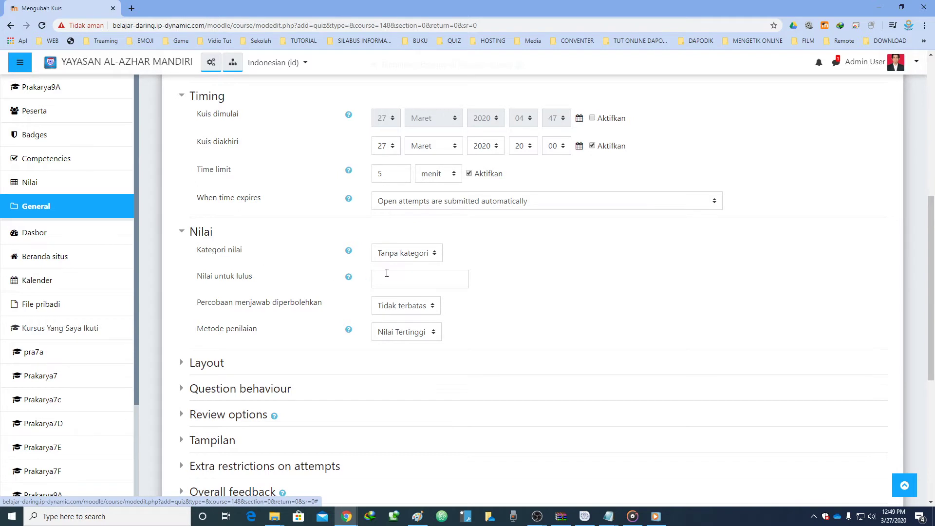
pyautogui.click(396, 253)
pyautogui.click(396, 253)
pyautogui.click(389, 281)
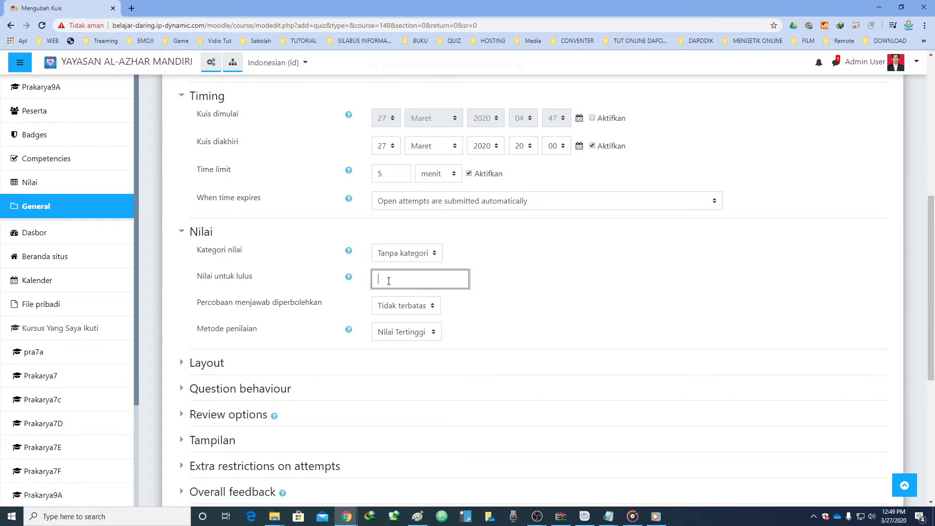
pyautogui.write('7.55')
# Set the quiz's allowed attempts (Percobaan menjawab diperbolehkan) to 1
pyautogui.click(399, 307)
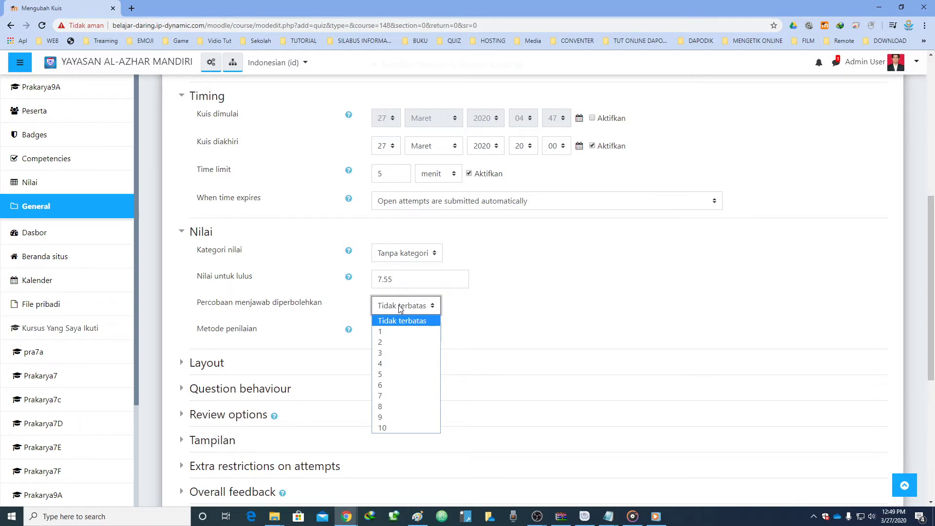
pyautogui.click(207, 305)
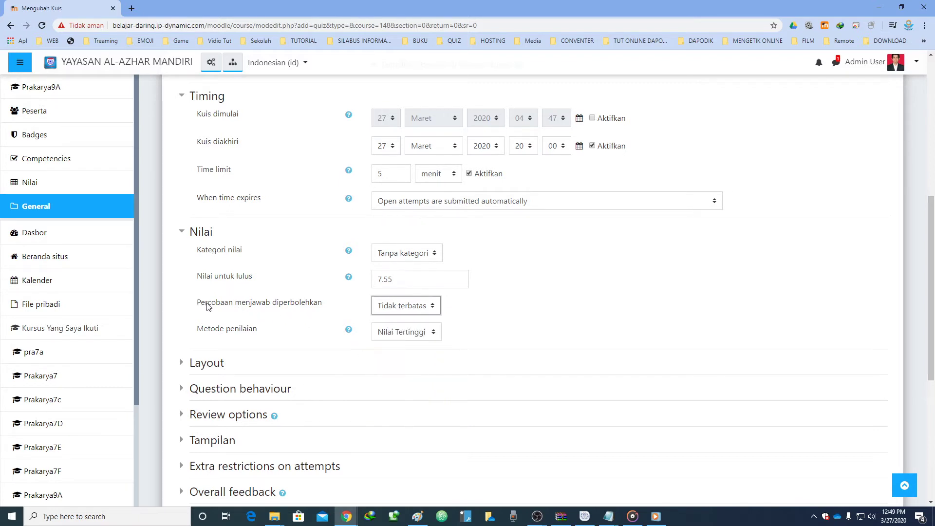
pyautogui.moveTo(207, 306); pyautogui.dragTo(323, 313)
pyautogui.click(407, 312)
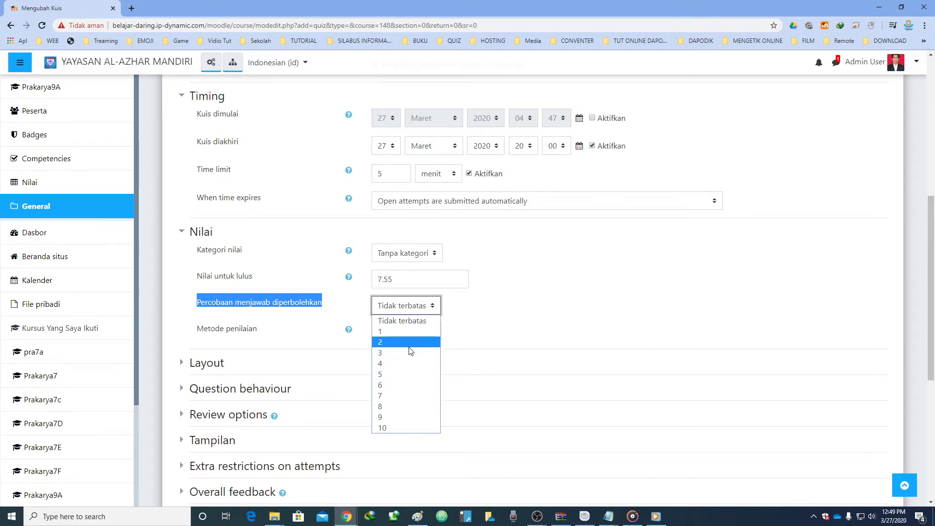
pyautogui.click(404, 332)
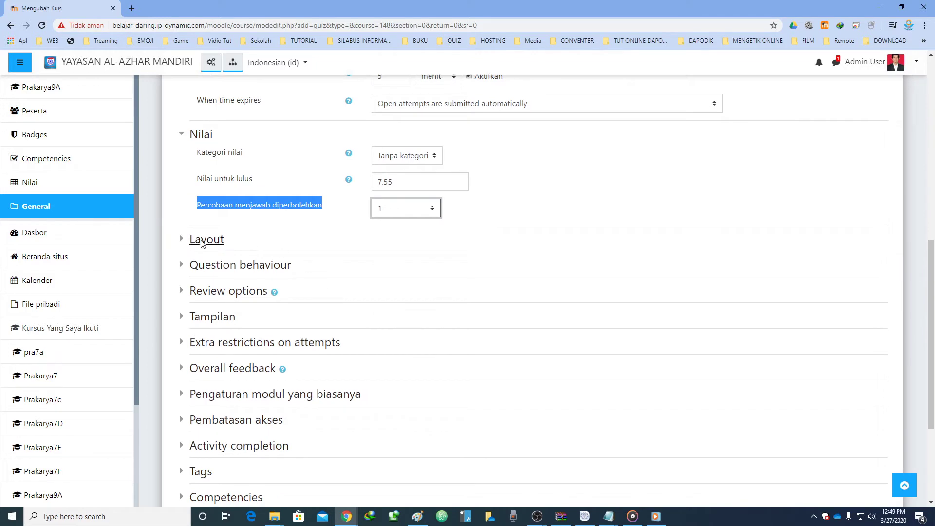
# Expand the Layout settings and choose Every question for New page
pyautogui.click(199, 244)
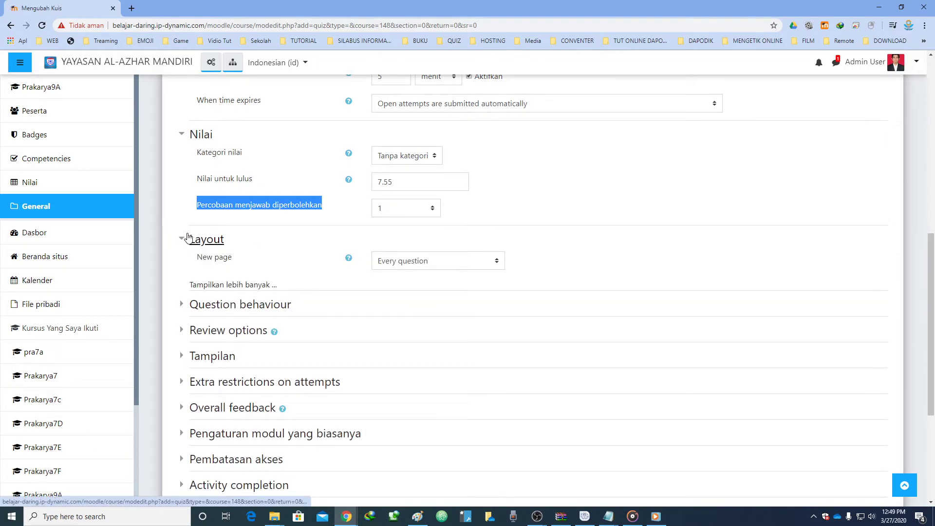
pyautogui.moveTo(245, 238); pyautogui.dragTo(192, 240)
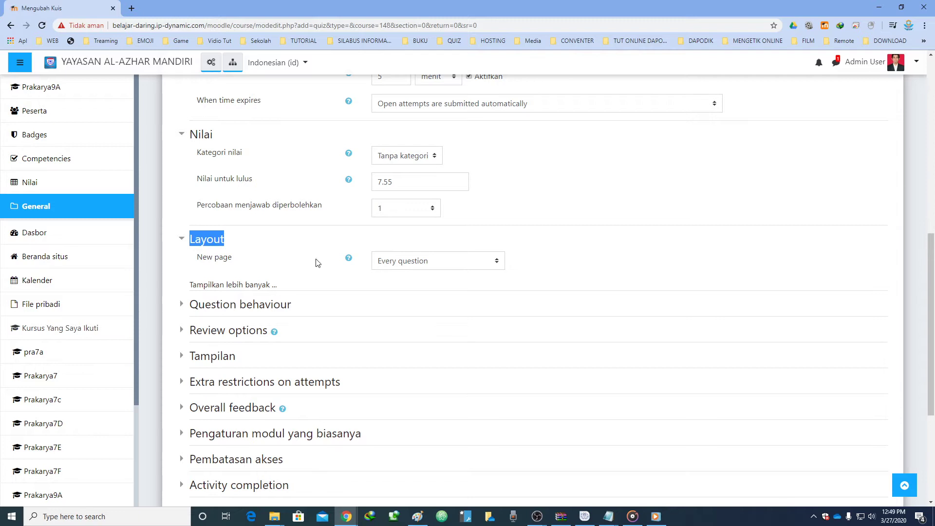
pyautogui.click(399, 264)
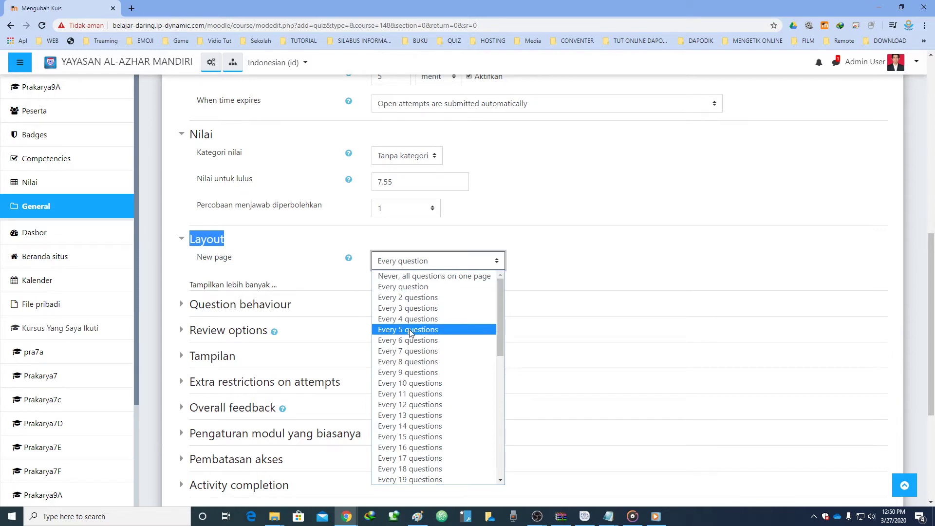
pyautogui.click(409, 289)
pyautogui.scroll(-2, 409, 291)
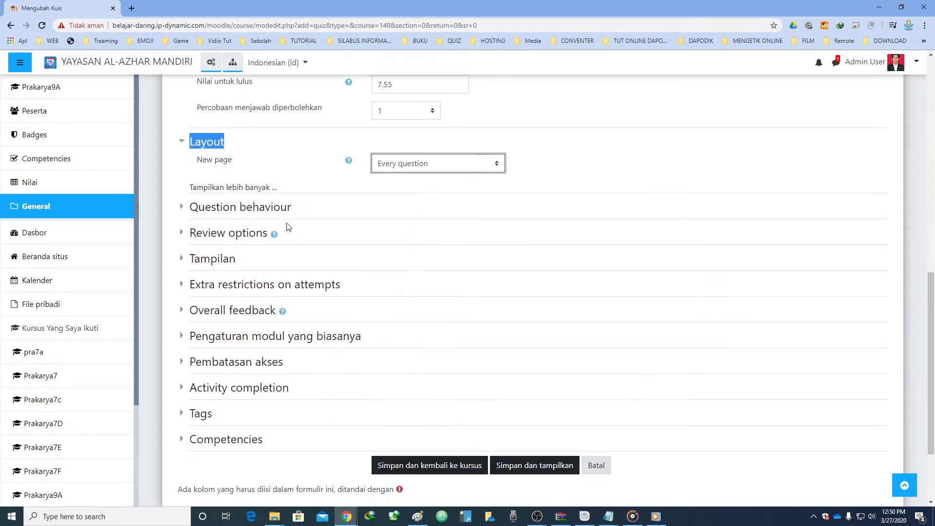
# Look over the Question behaviour settings, and expand Review options to examine the choices for Immediately after the attempt
pyautogui.click(255, 211)
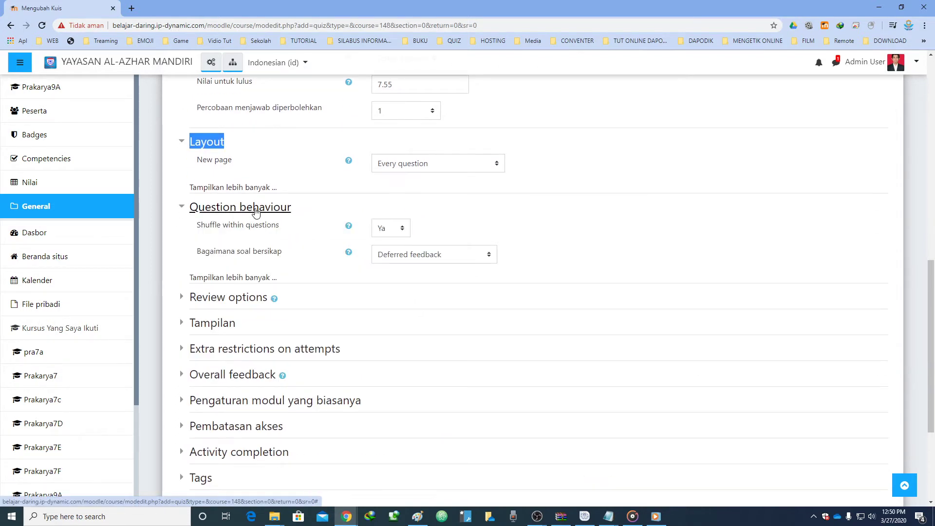
pyautogui.click(255, 212)
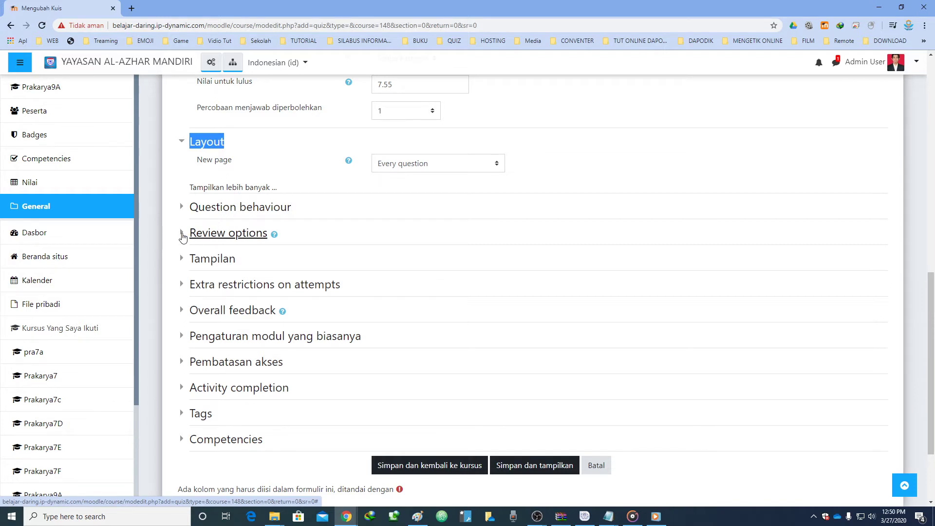
pyautogui.click(183, 238)
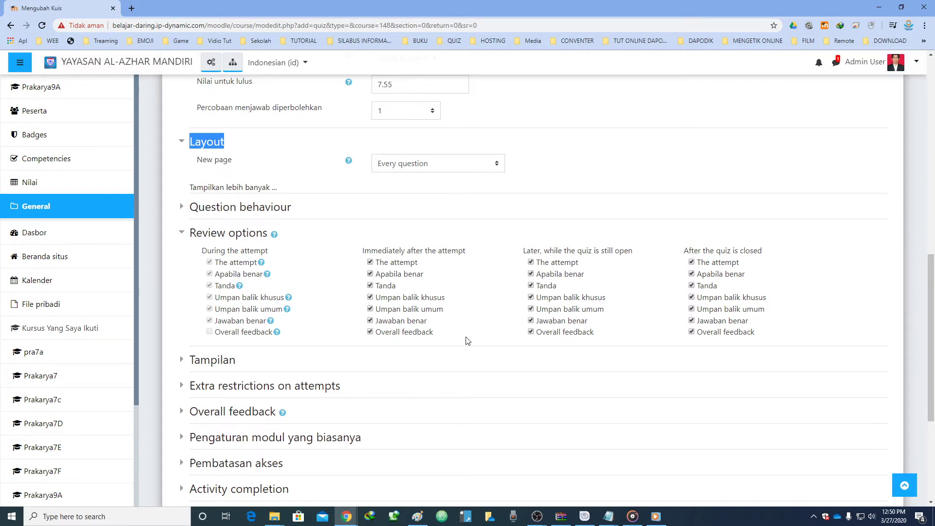
pyautogui.moveTo(434, 333); pyautogui.dragTo(438, 239)
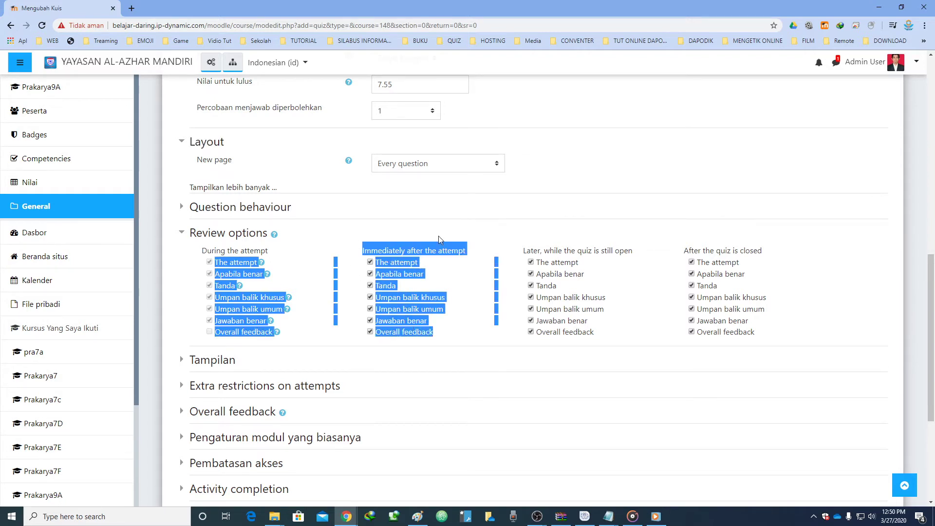
pyautogui.click(491, 228)
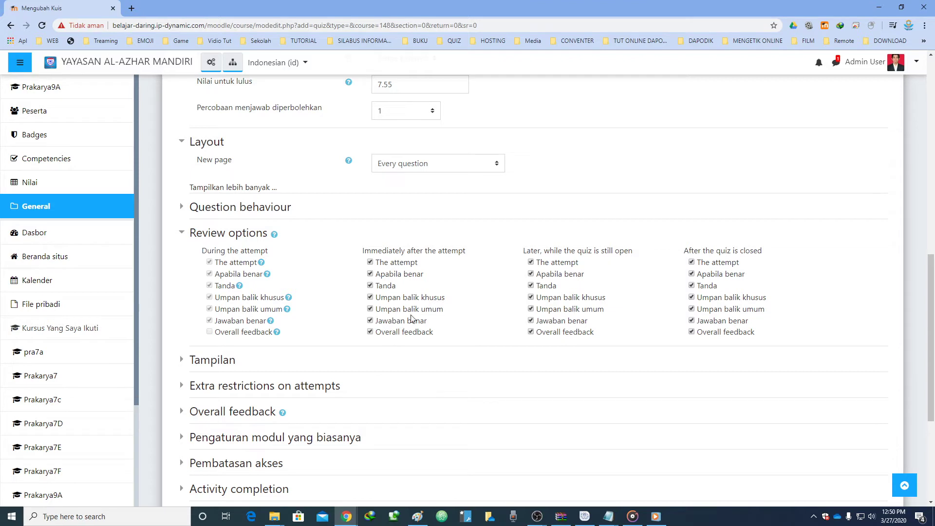
pyautogui.moveTo(445, 311); pyautogui.dragTo(376, 312)
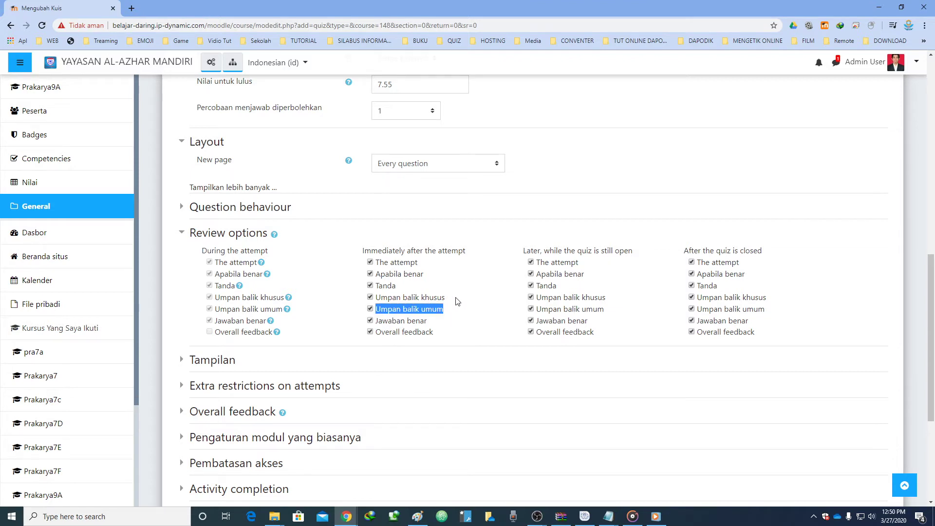
pyautogui.moveTo(447, 298); pyautogui.dragTo(376, 300)
pyautogui.click(438, 324)
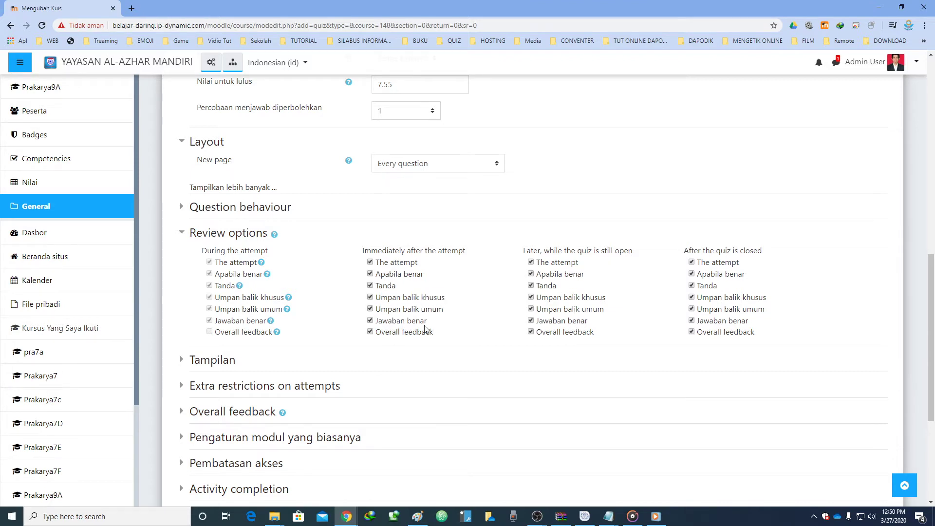
pyautogui.moveTo(425, 328); pyautogui.dragTo(378, 325)
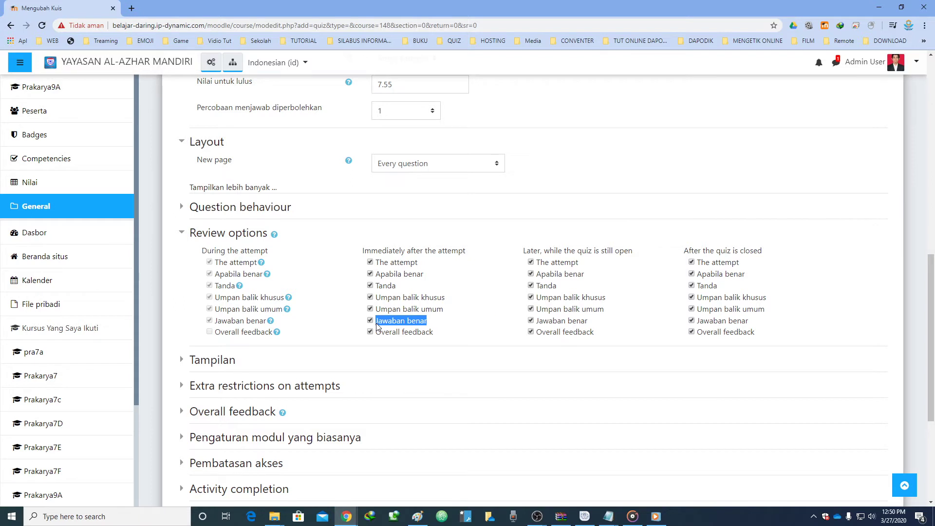
pyautogui.click(436, 325)
# Disable reviewing The attempt immediately after the attempt, later while the quiz is still open, and after the quiz is closed
pyautogui.click(379, 325)
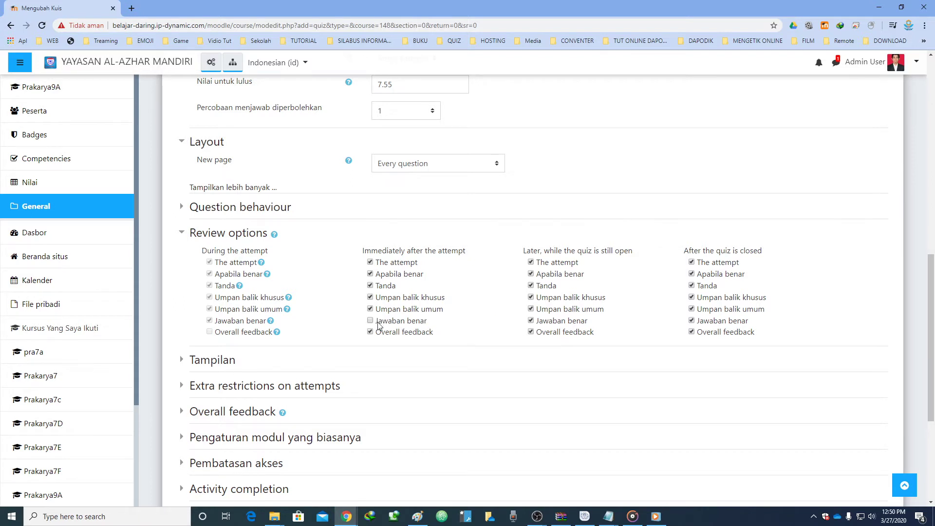
pyautogui.click(379, 325)
pyautogui.click(370, 262)
pyautogui.moveTo(466, 250); pyautogui.dragTo(364, 253)
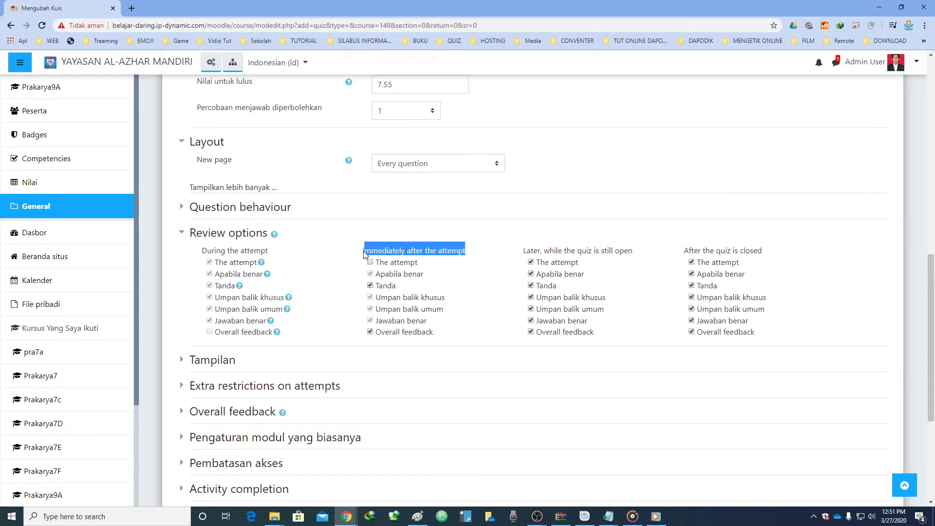
pyautogui.moveTo(632, 251); pyautogui.dragTo(523, 252)
pyautogui.moveTo(762, 251); pyautogui.dragTo(685, 251)
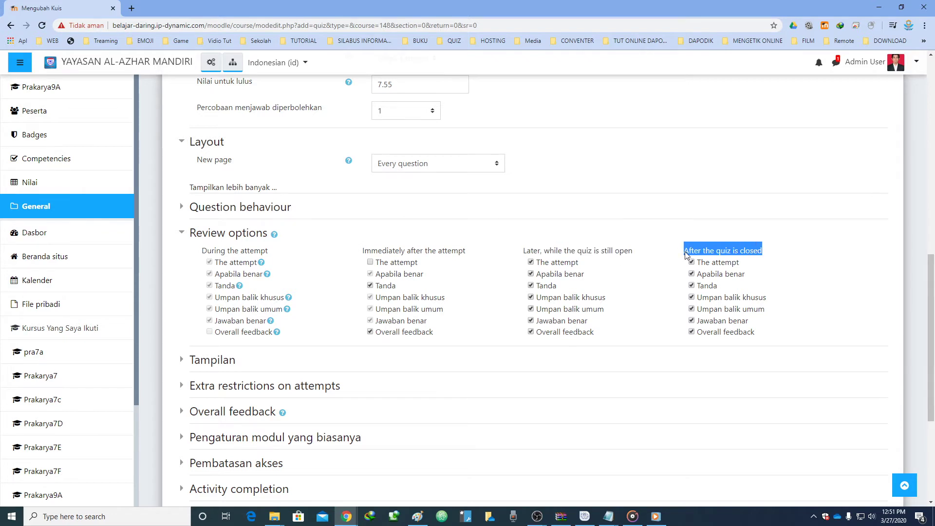
pyautogui.click(568, 262)
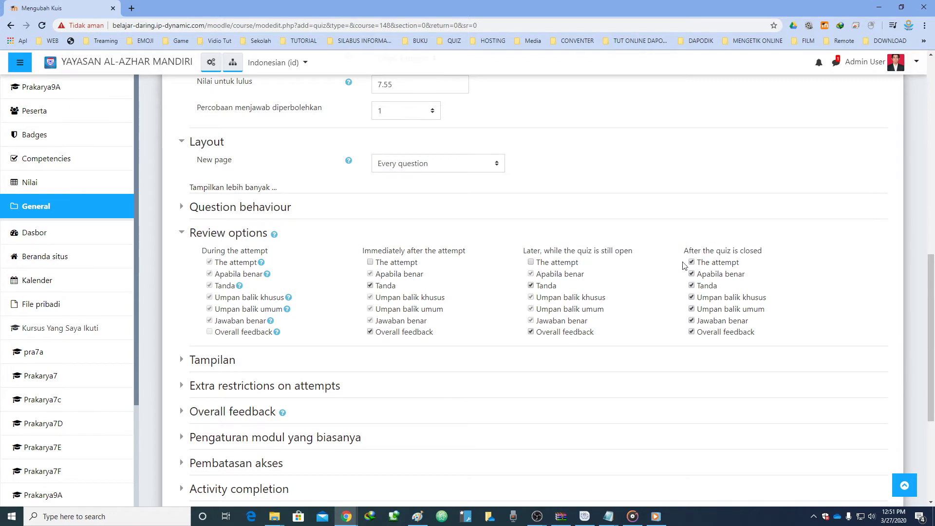
pyautogui.click(719, 264)
# Look over the Tampilan settings, and expand Extra restrictions on attempts to inspect the Require password field
pyautogui.scroll(-1, 507, 347)
pyautogui.scroll(-2, 507, 347)
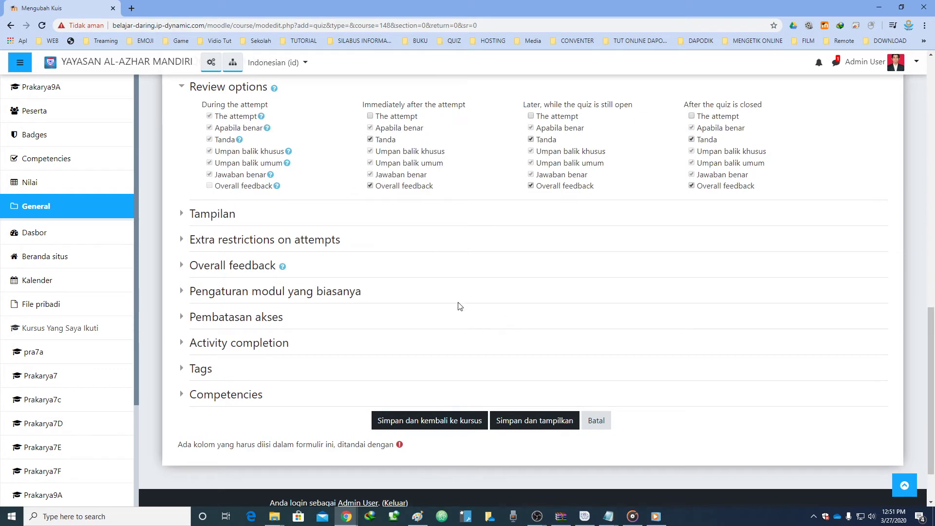
pyautogui.click(222, 214)
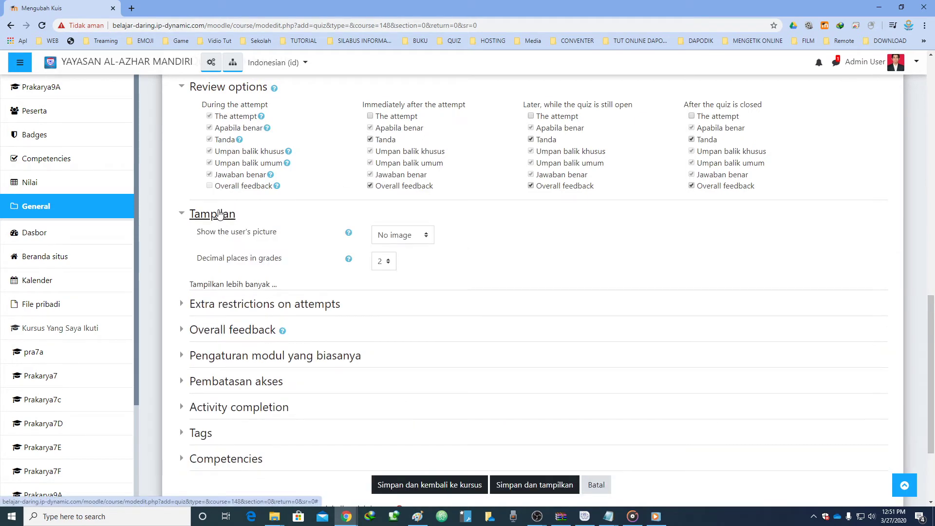
pyautogui.click(221, 215)
pyautogui.click(217, 244)
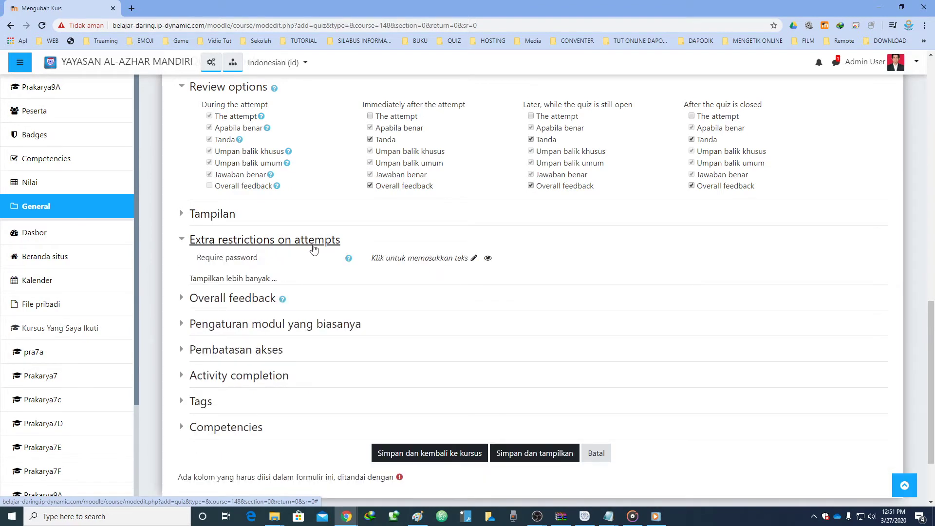
pyautogui.click(475, 261)
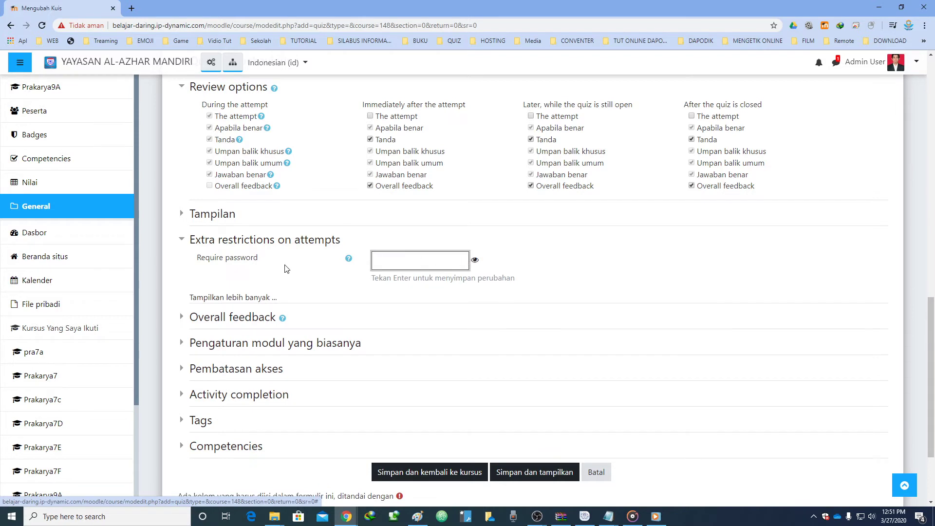
pyautogui.click(228, 265)
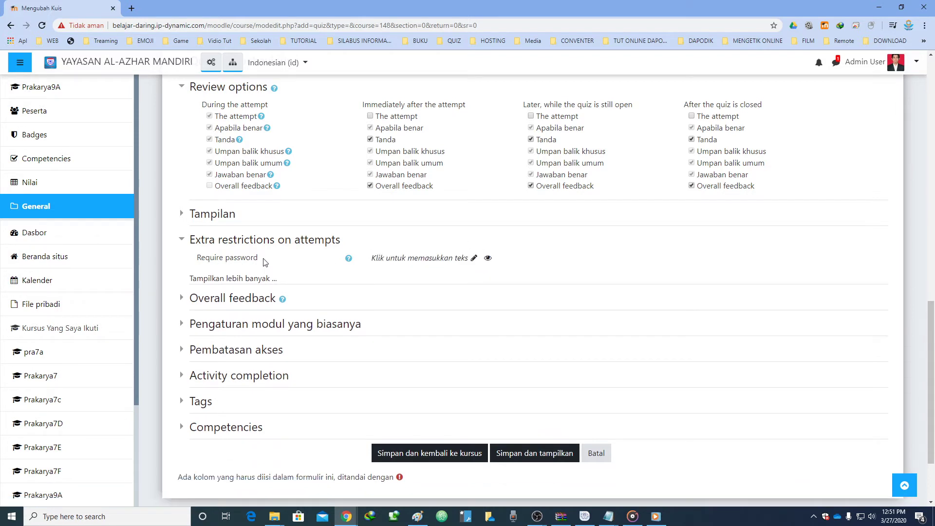
pyautogui.click(400, 262)
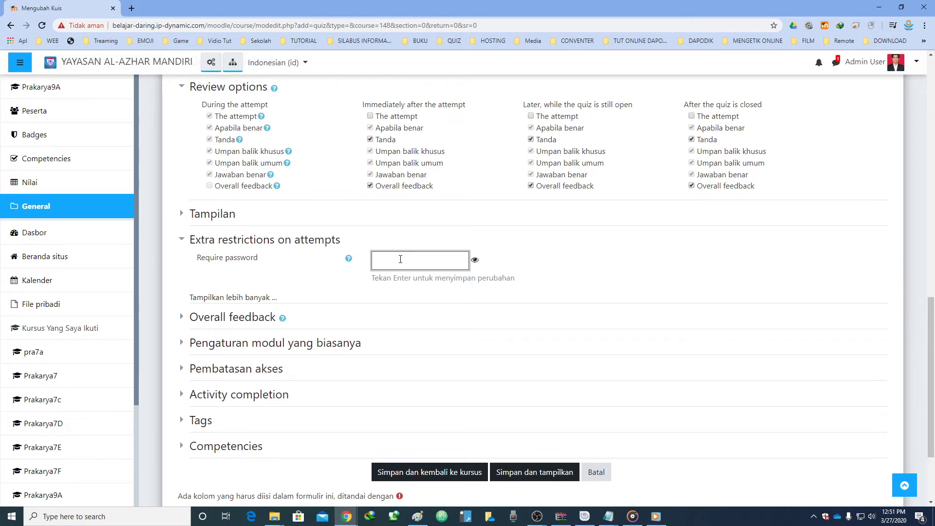
# Disable the quiz's end date (Kuis diakhiri) in the Timing settings
pyautogui.scroll(15, 400, 259)
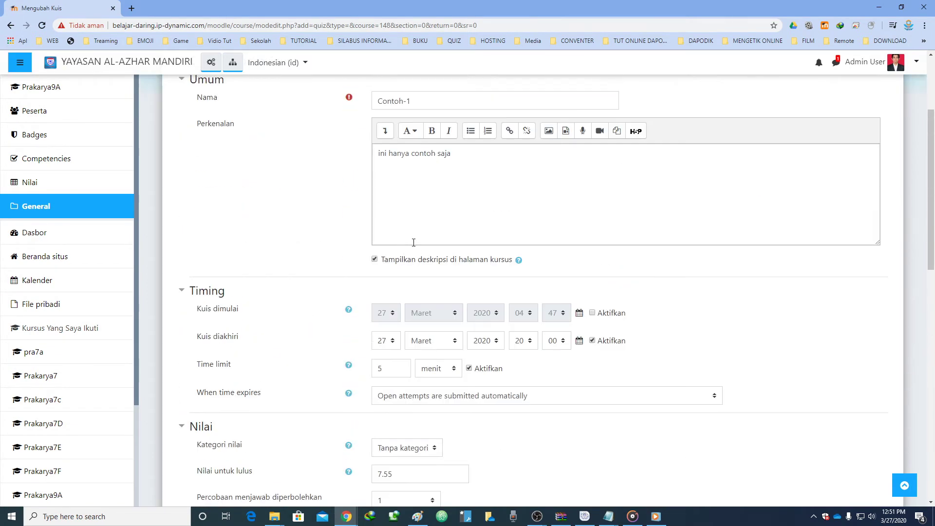
pyautogui.click(592, 340)
# Review the configured quiz settings, save the quiz and return to the Prakarya 9A course page
pyautogui.scroll(-10, 641, 330)
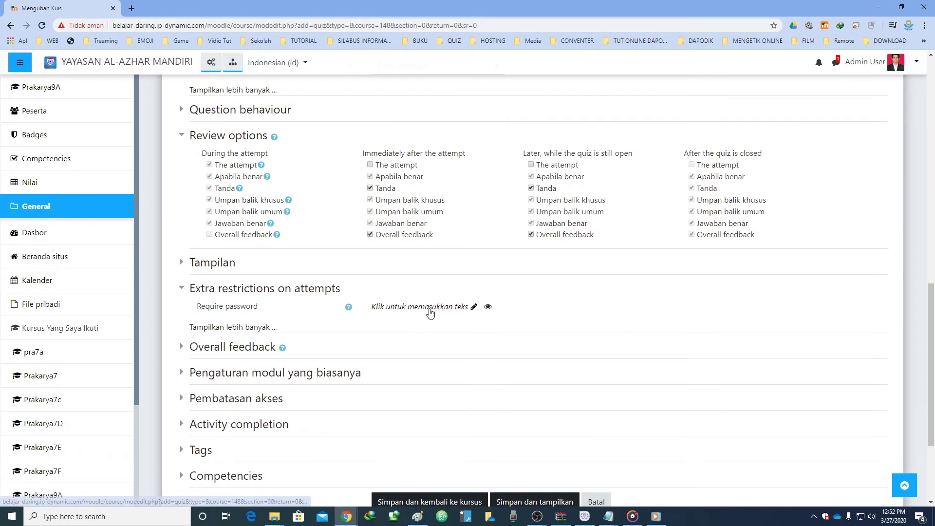
pyautogui.scroll(10, 429, 309)
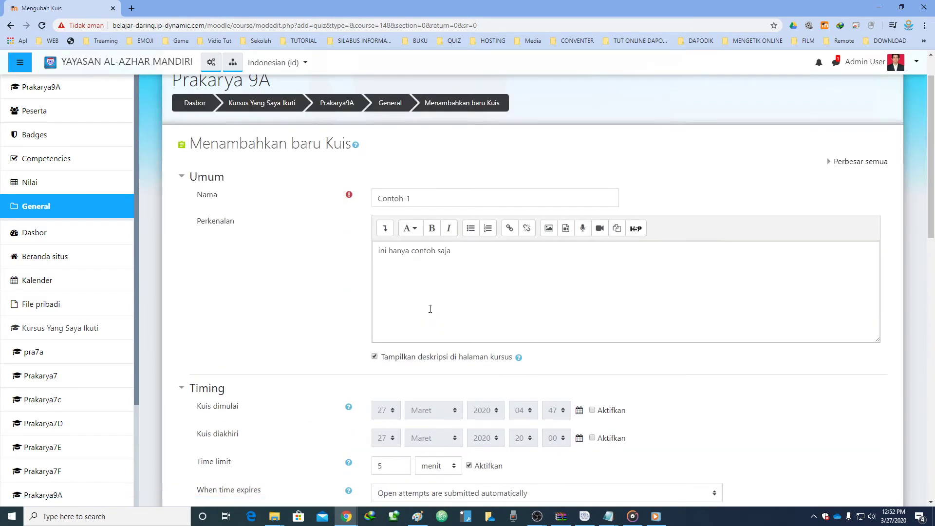
pyautogui.scroll(-4, 430, 309)
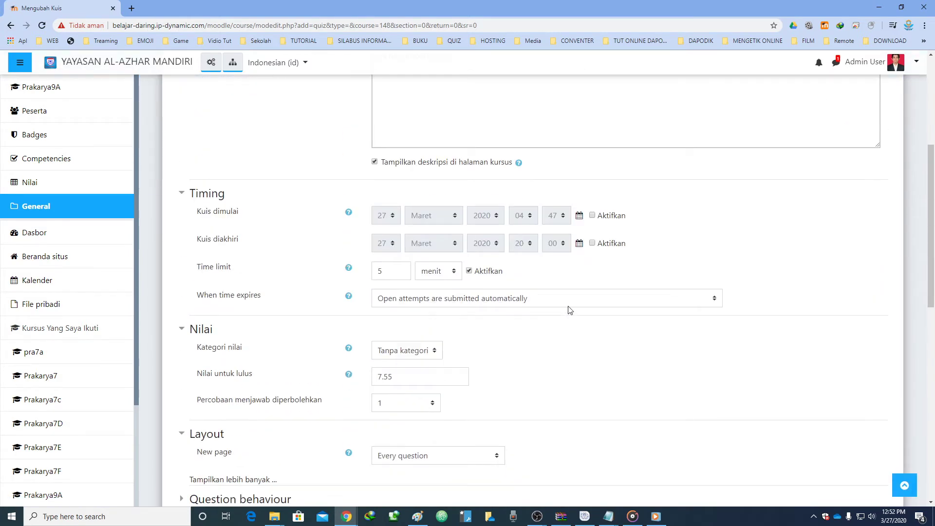
pyautogui.scroll(-10, 628, 284)
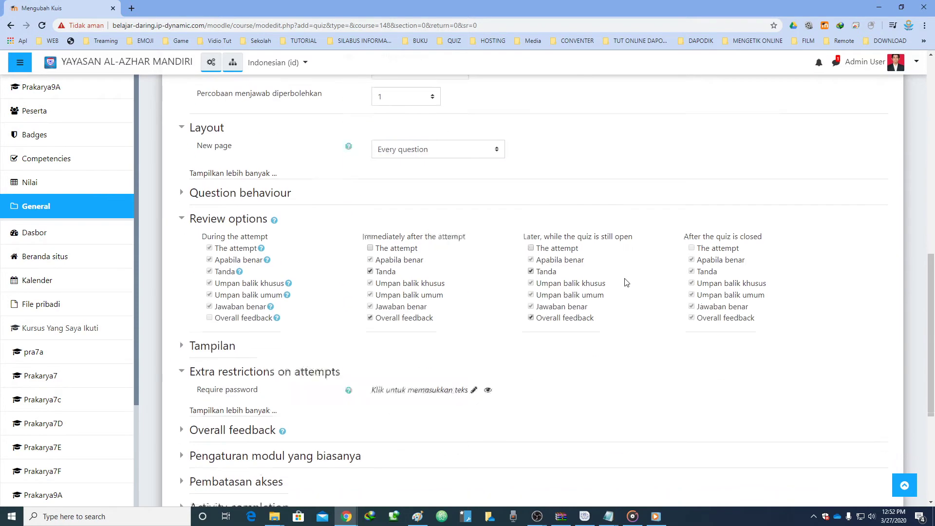
pyautogui.scroll(2, 627, 283)
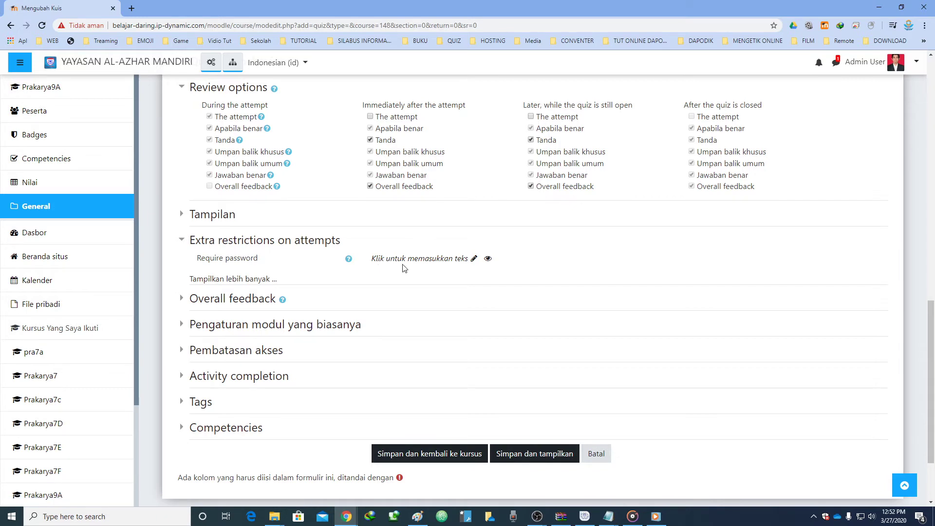
pyautogui.scroll(11, 403, 268)
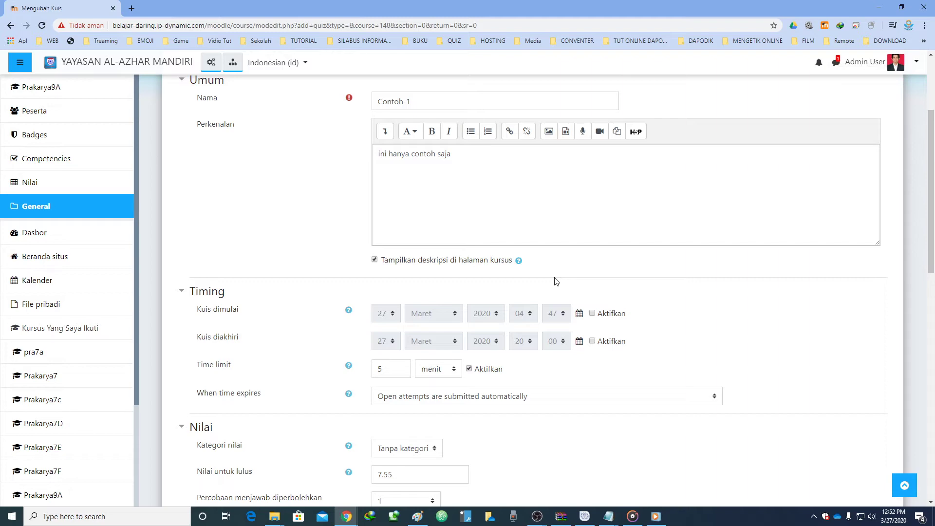
pyautogui.scroll(-15, 557, 281)
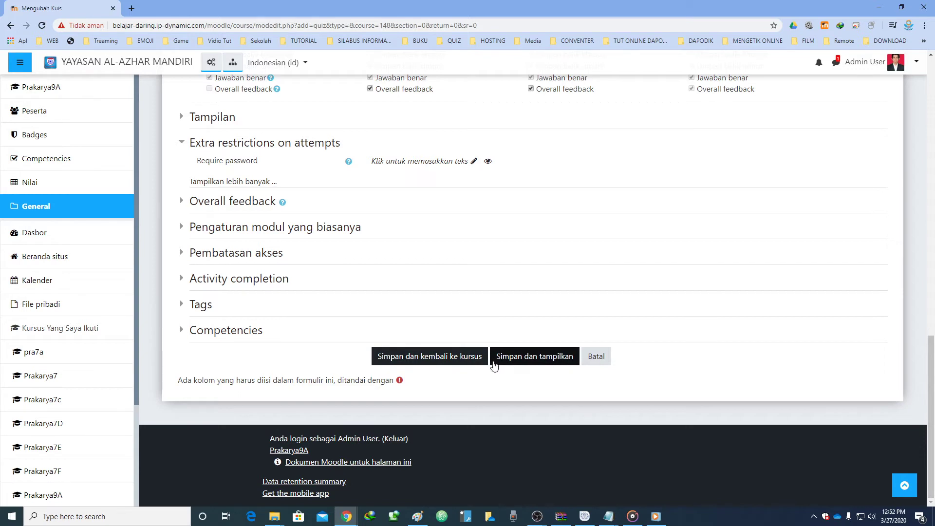
pyautogui.click(442, 357)
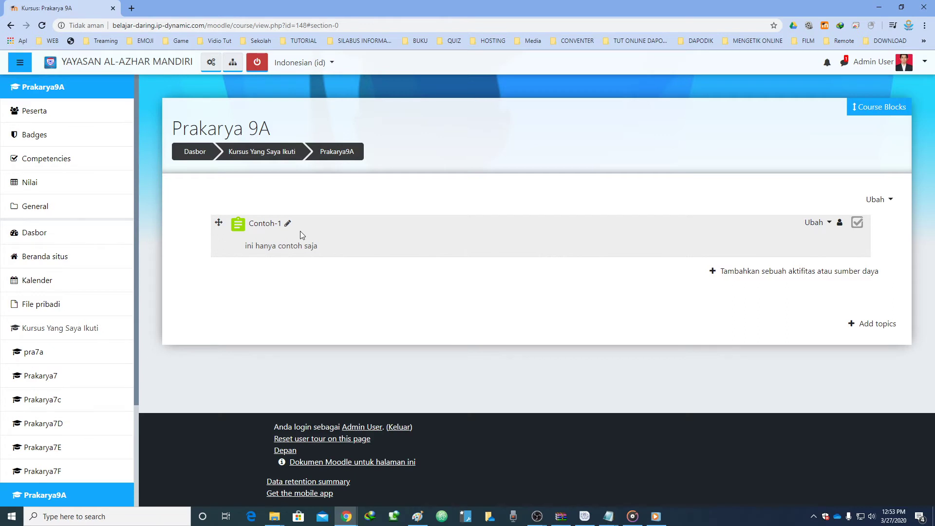
# Open the Contoh-1 quiz and review its allowed attempts, time limit and question notice
pyautogui.click(261, 225)
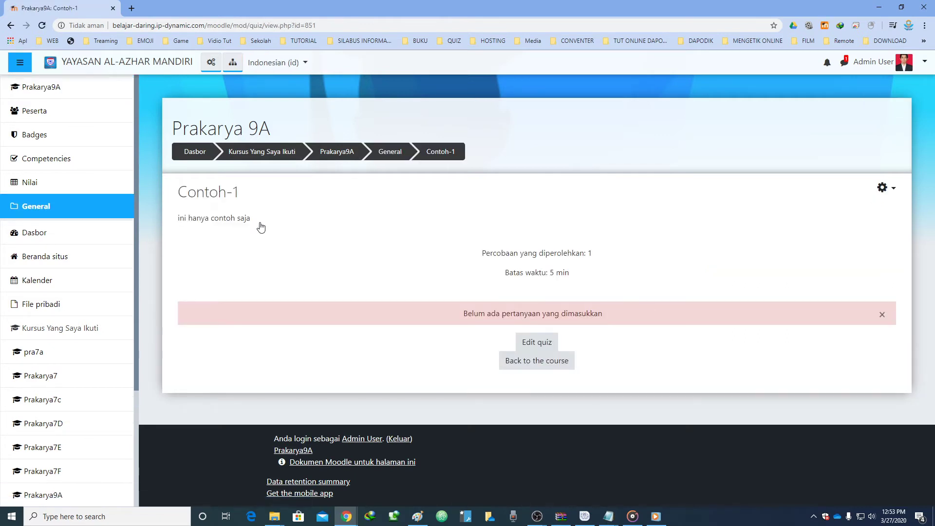
pyautogui.moveTo(482, 254); pyautogui.dragTo(591, 255)
pyautogui.click(591, 254)
pyautogui.moveTo(505, 273); pyautogui.dragTo(556, 284)
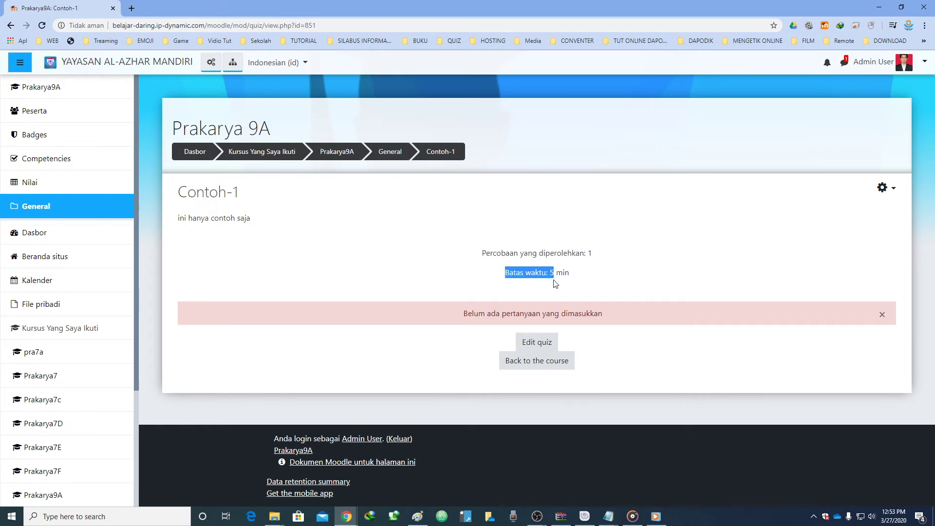
pyautogui.click(555, 284)
pyautogui.moveTo(472, 265); pyautogui.dragTo(560, 312)
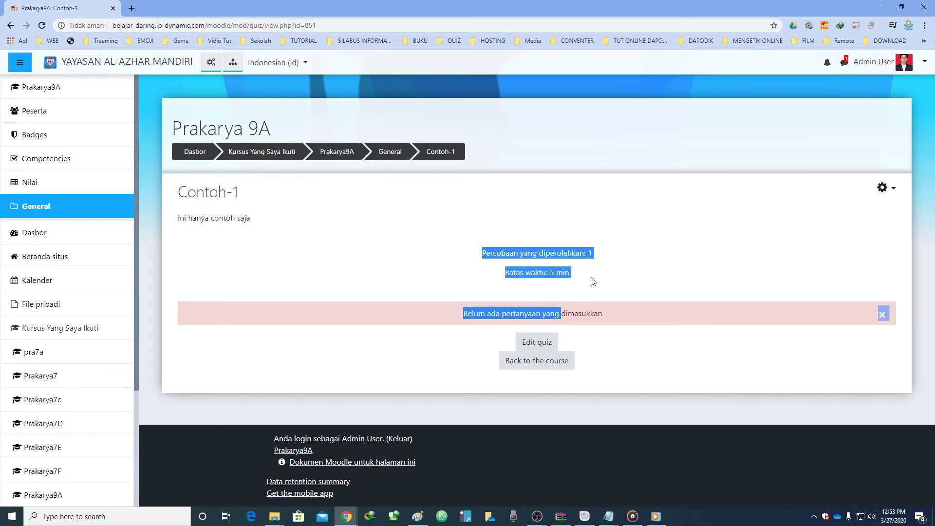
pyautogui.click(595, 279)
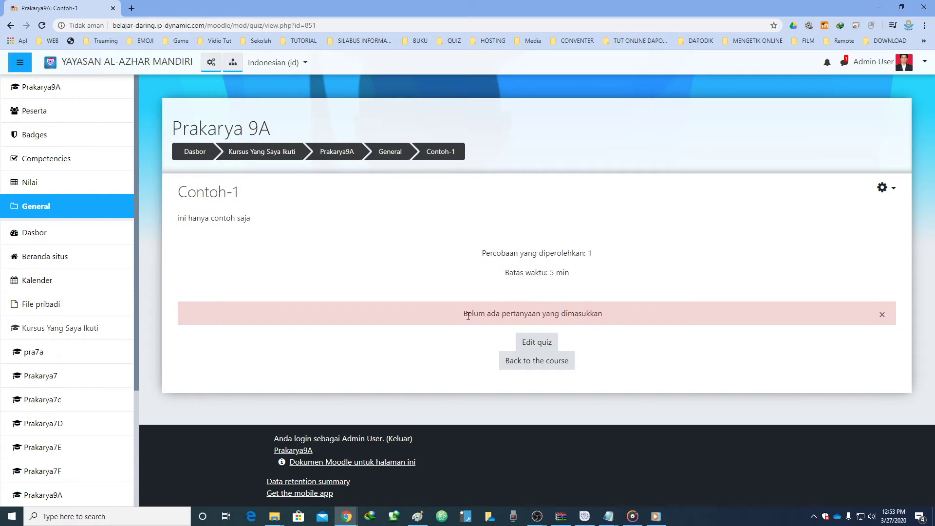
pyautogui.moveTo(468, 316); pyautogui.dragTo(618, 313)
pyautogui.click(618, 312)
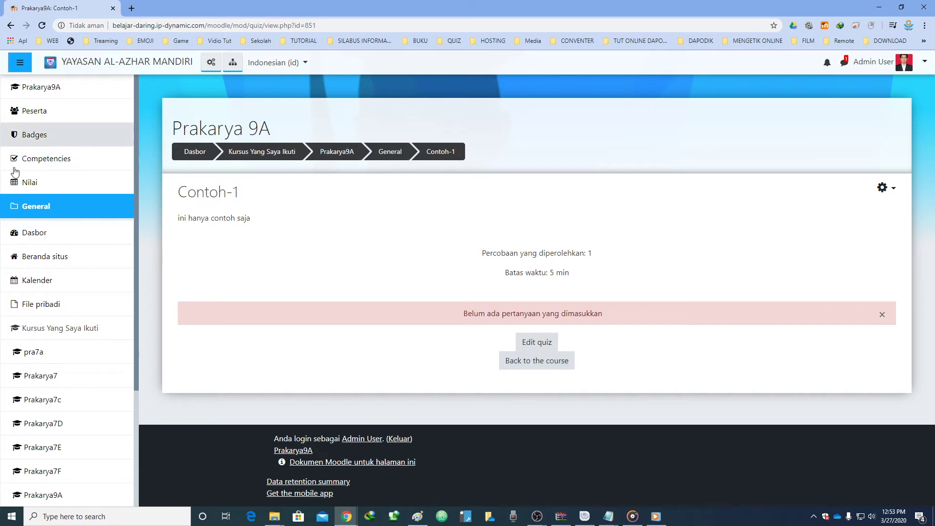
# Open the quiz for editing and save its maximum grade (Tingkat tertinggi) as 100,00, leaving Kocok pertanyaan disabled
pyautogui.click(538, 345)
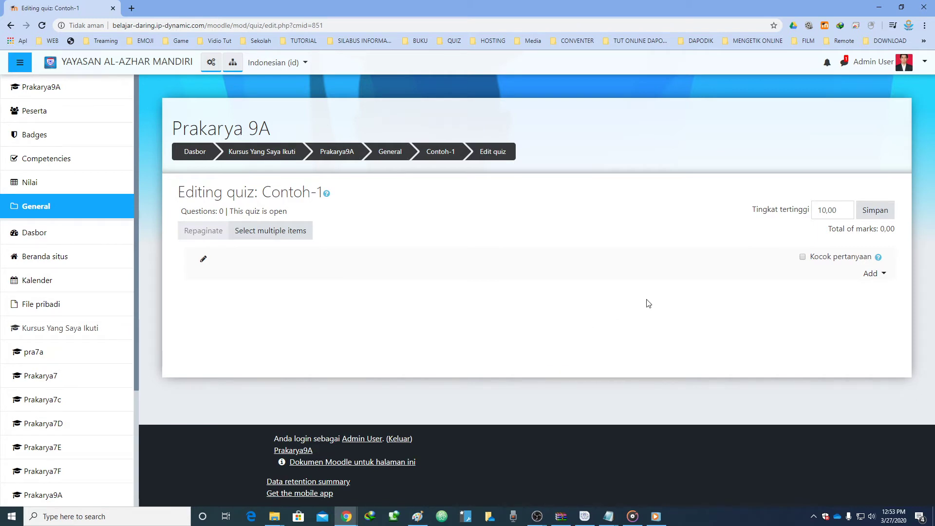
pyautogui.click(827, 211)
pyautogui.write('0')
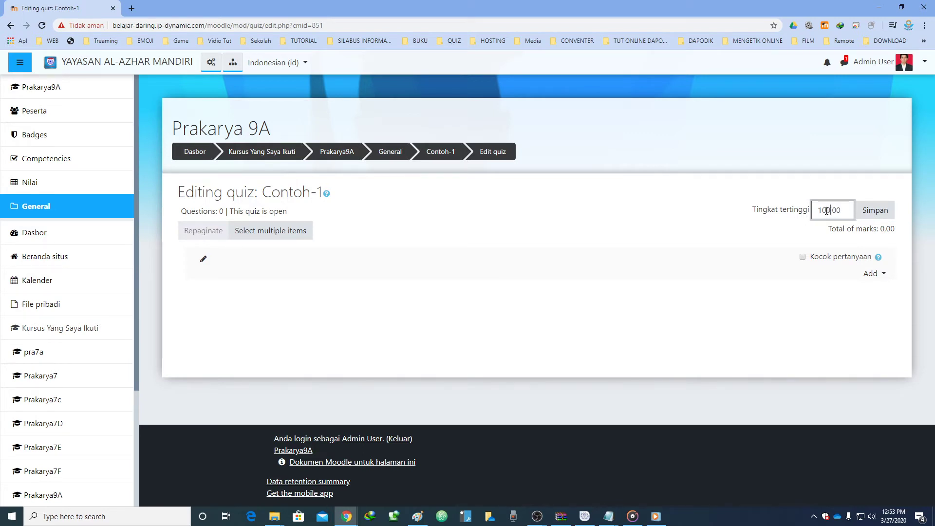
pyautogui.click(873, 213)
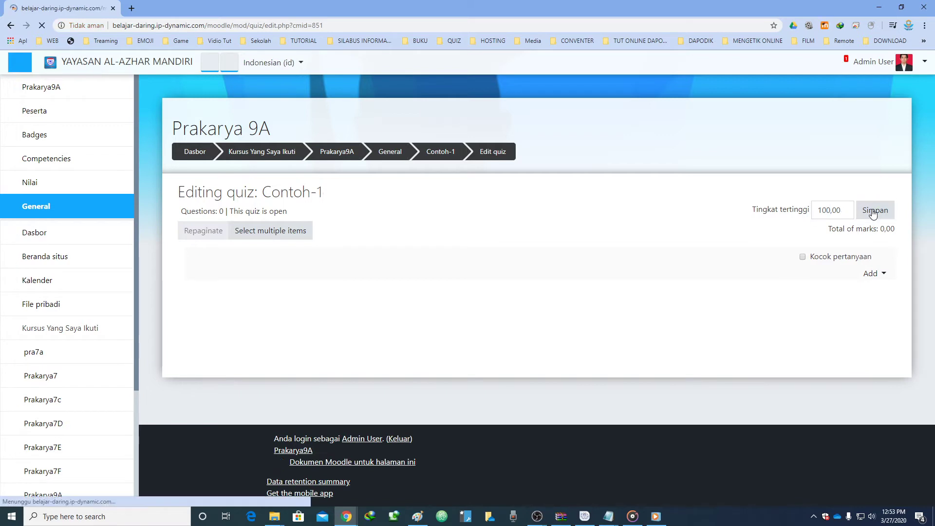
pyautogui.click(803, 258)
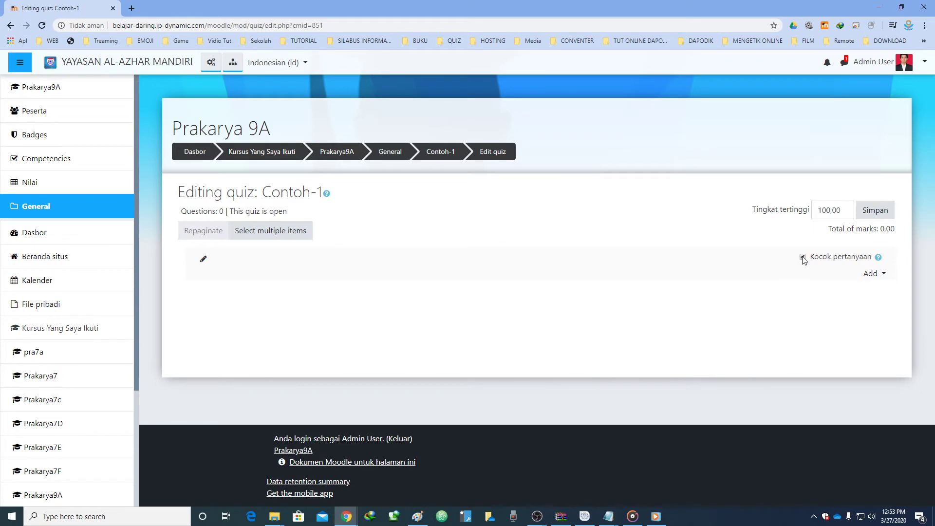
pyautogui.click(802, 257)
# Start a new quiz question of the Pilihan ganda type, after browsing the other available question types
pyautogui.click(872, 276)
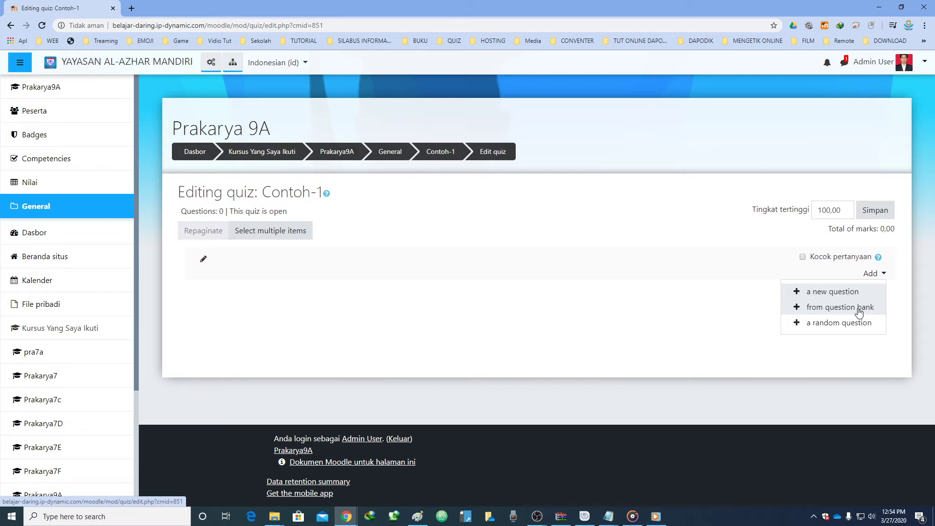
pyautogui.click(836, 294)
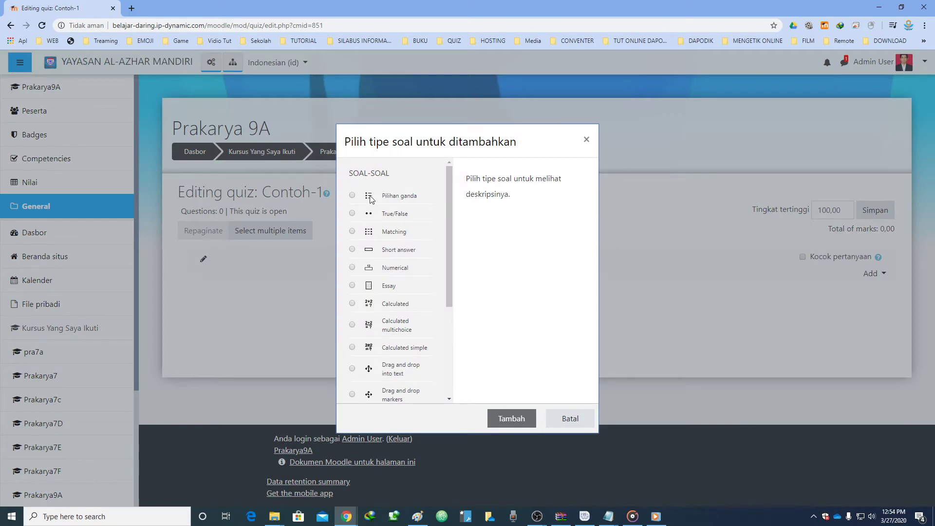
pyautogui.click(352, 196)
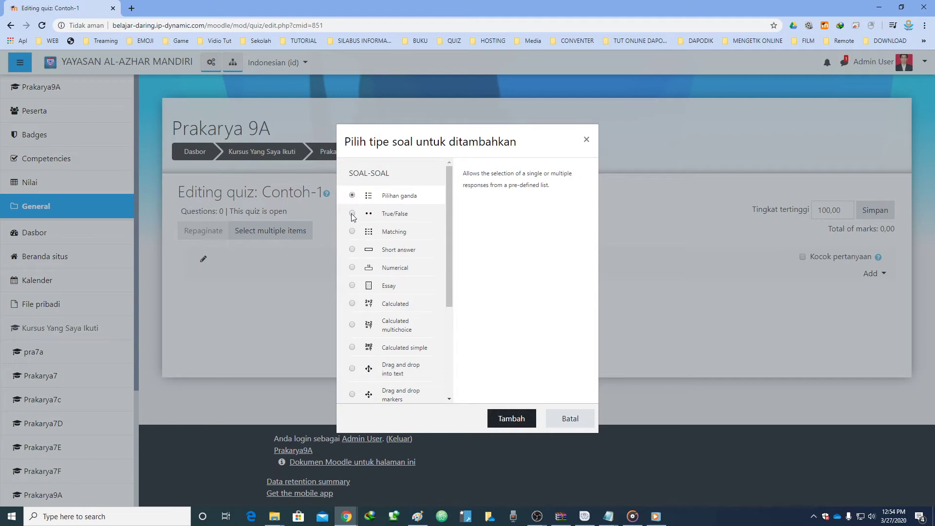
pyautogui.click(353, 214)
pyautogui.click(353, 232)
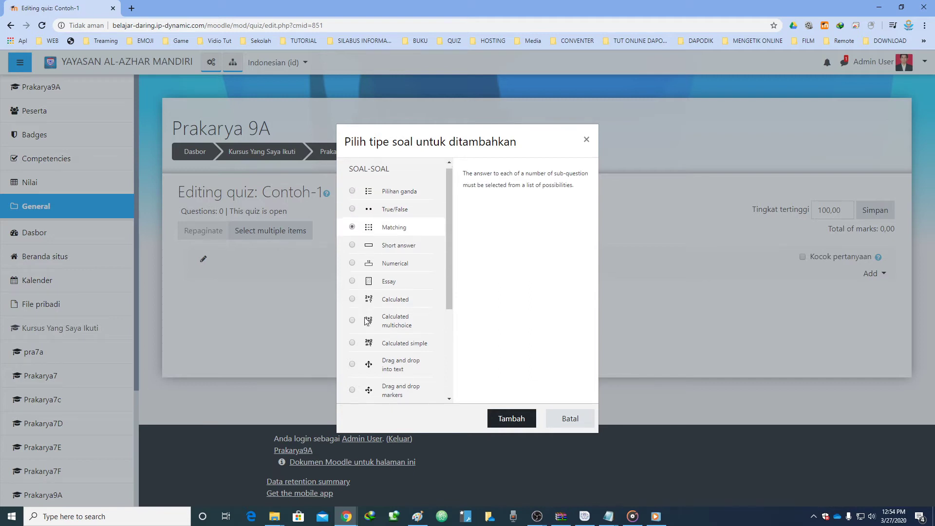
pyautogui.scroll(-3, 368, 321)
pyautogui.scroll(3, 360, 374)
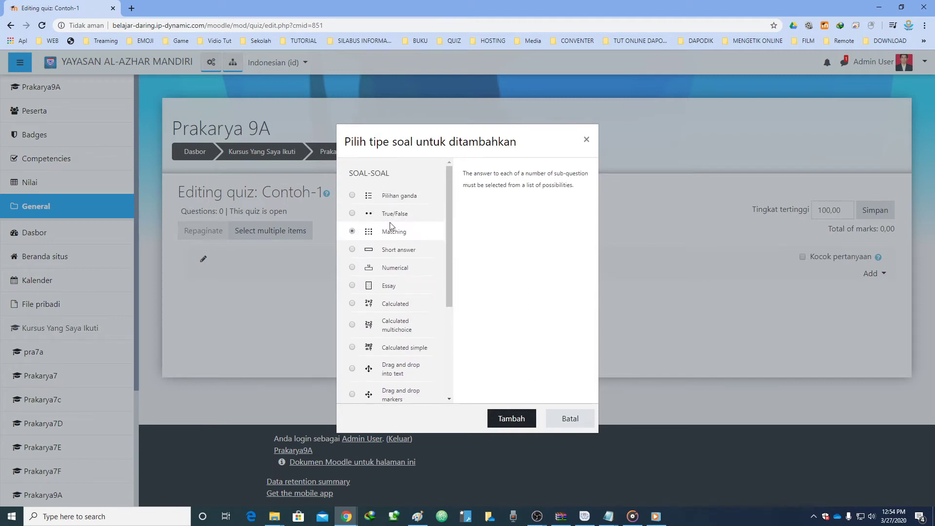
pyautogui.click(387, 197)
pyautogui.click(519, 419)
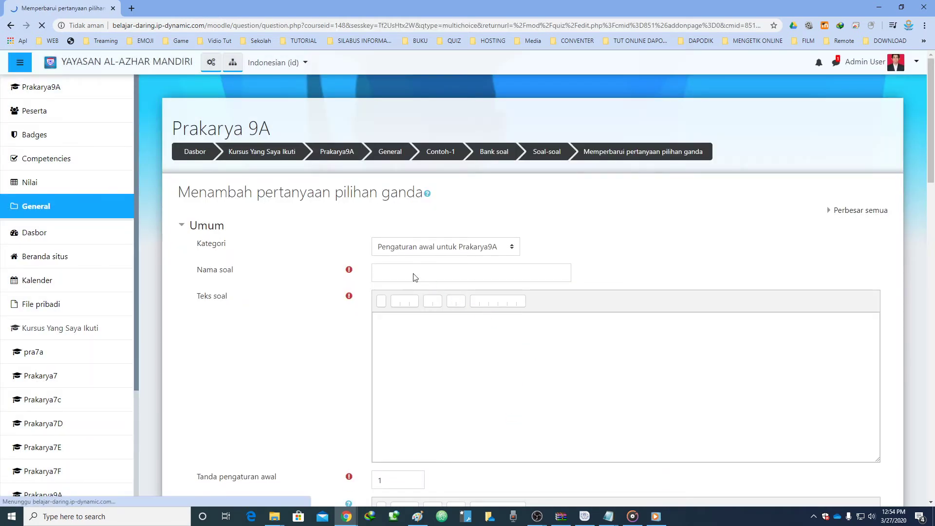
# Name the multiple-choice question "Teorama pythagoras 01"
pyautogui.click(413, 274)
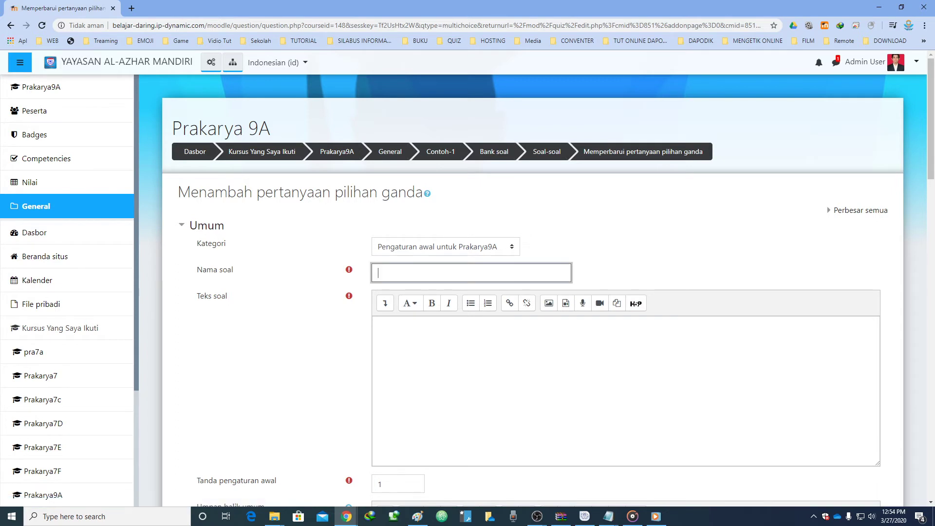
pyautogui.press('Tab')
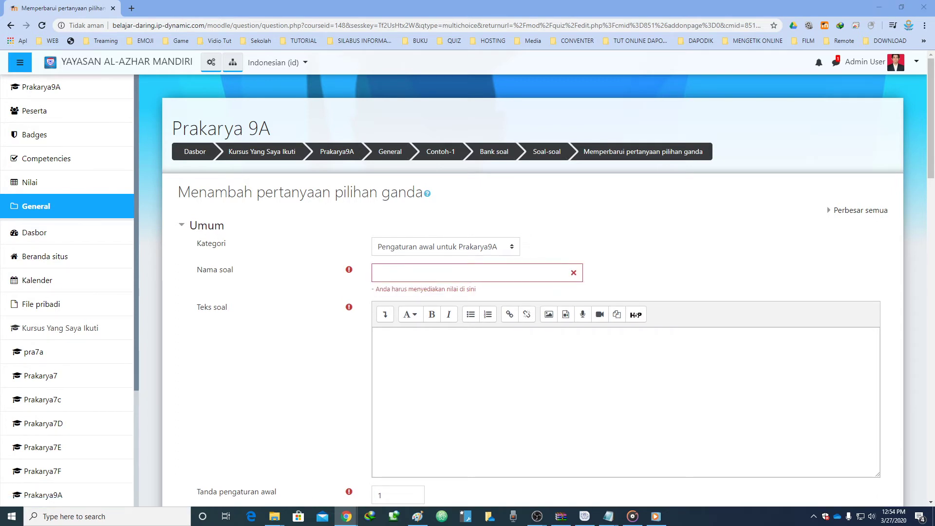
pyautogui.click(394, 270)
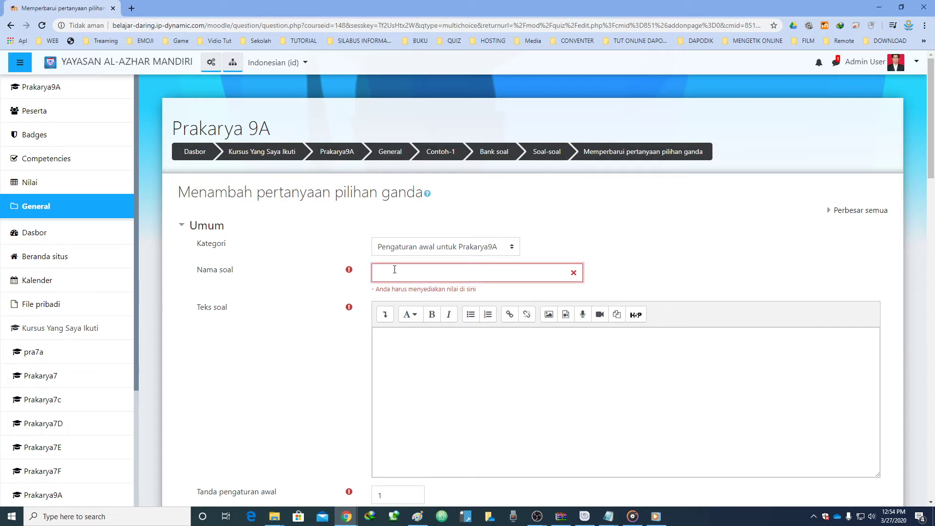
pyautogui.write('Teorama pythagoras')
pyautogui.click(643, 238)
pyautogui.click(487, 274)
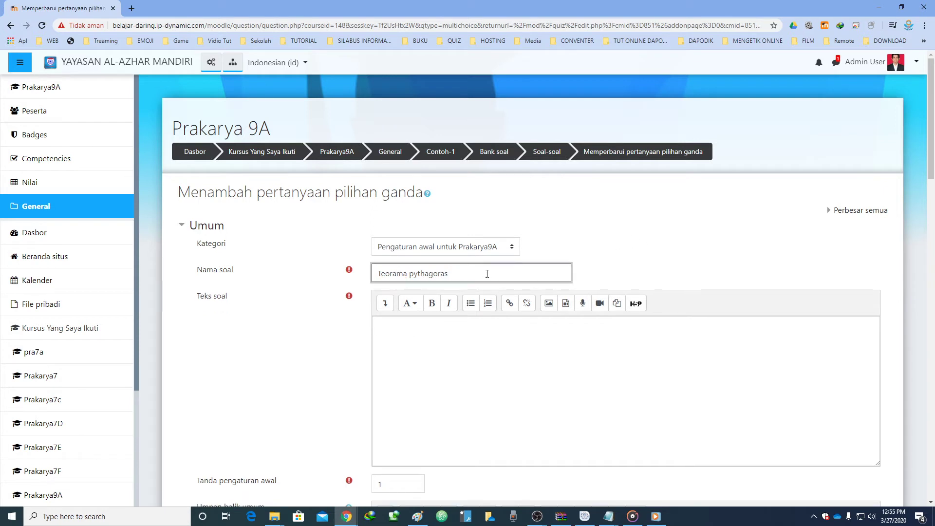
pyautogui.write('01')
# Enter the opening paragraph of the question text, from "Tujuan dipasangkan kawat bubut" to "setinggi 8 m dari tanah ,"
pyautogui.scroll(-2, 495, 267)
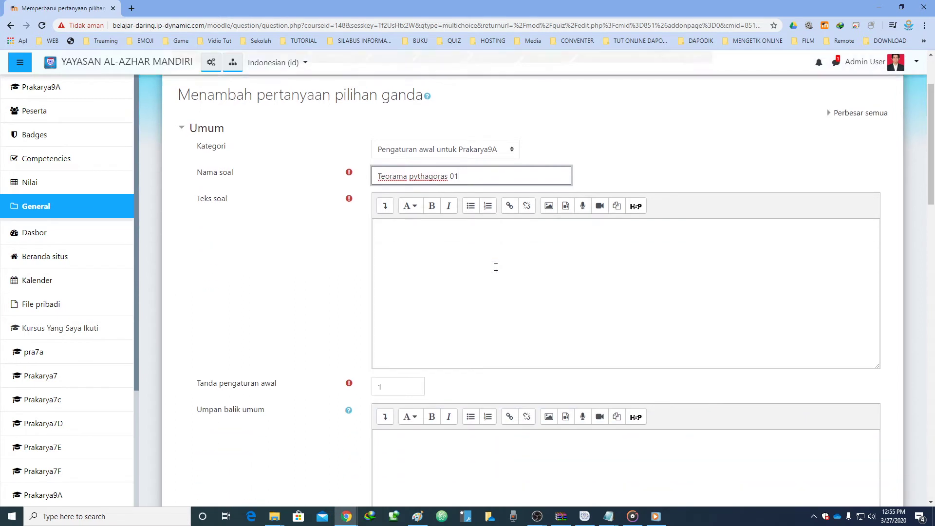
pyautogui.click(434, 252)
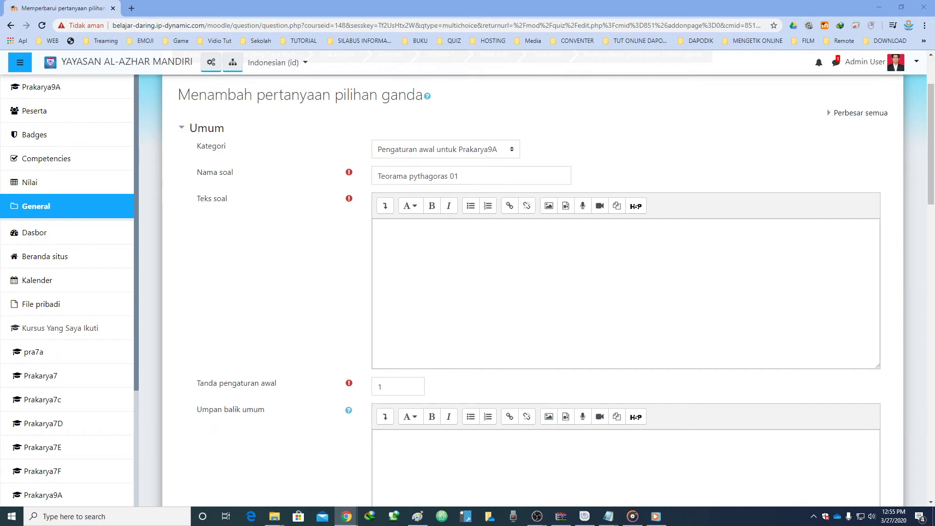
pyautogui.click(384, 238)
pyautogui.write('Tujuan dipasangkan kawat bubut pada suatu tiang telepon adalah untuk menopangnya. Kawat bubut dipasang pada tiang telepon setinggi 8 m dari tanah ,')
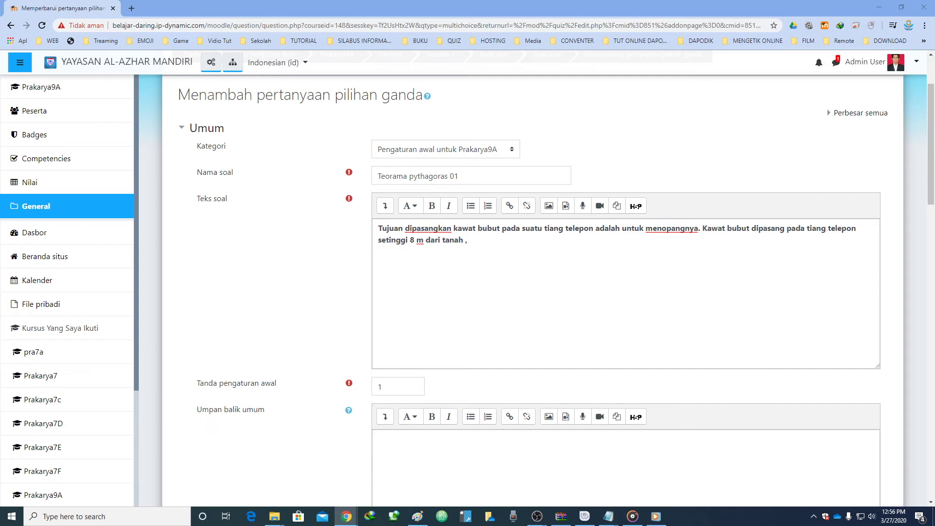
# Add sub-questions a ("Jelaskan cara...") and b ("Tentukan panjang kawat...") below the opening paragraph, together with the Brainly.co.id source line
pyautogui.click(497, 238)
pyautogui.press('Return')
pyautogui.write('Tujuan dipasangkan kawat bubut pada suatu tiang telepon adalah untuk menopangnya. Kawat bubut dipasang pada tiang telepon setinggi 8 m dari tanah ,')
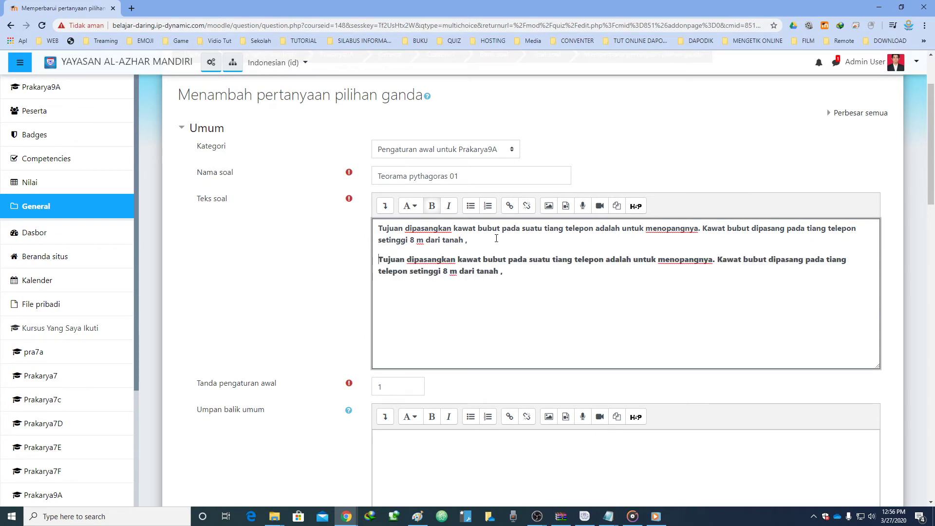
pyautogui.press('Up')
pyautogui.press('Home')
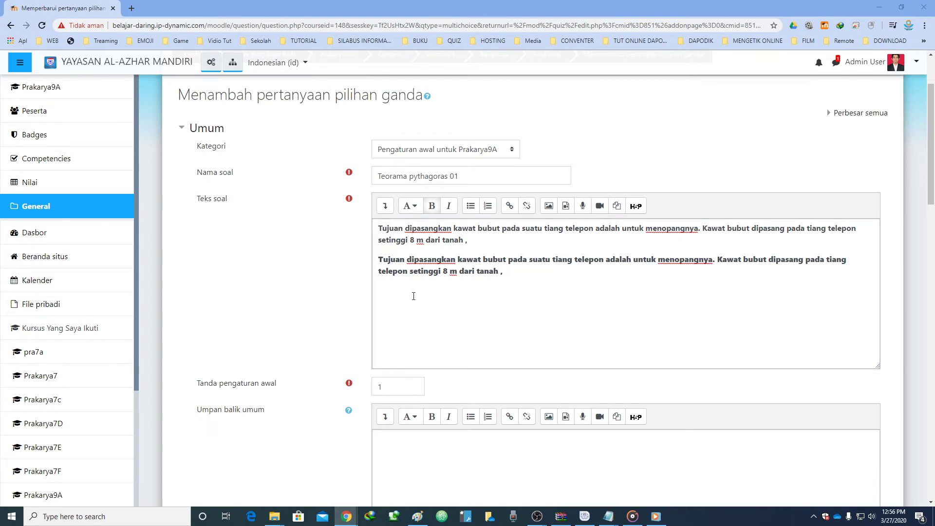
pyautogui.moveTo(520, 277); pyautogui.dragTo(374, 258)
pyautogui.write('a. Jelaskan cara yang akan kalian lakukan untuk menentukan panjang kawat bubut tanpa mengukur langsung kawat tersebut. b. Tentukan panjang kawat jika jarak antara kawat dan tiang pada tanah dalam 6 meter.   Simak lebih lanjut di Brainly.co.id - https://brainly.co.id/tugas/26258812#readmore')
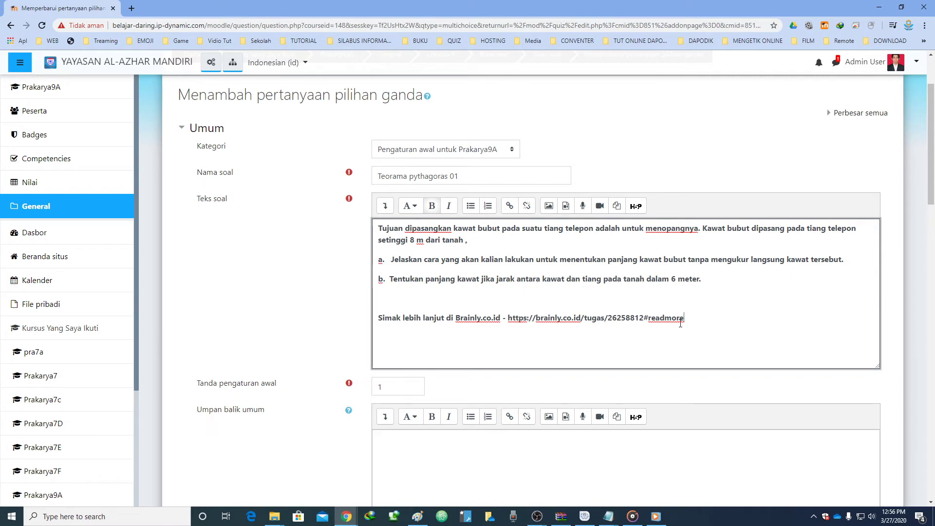
# Remove and repaste the whole question text, and delete the "Simak lebih lanjut di Brainly.co.id" line at its end
pyautogui.moveTo(684, 317); pyautogui.dragTo(376, 226)
pyautogui.hotkey('ctrl', 'c')
pyautogui.press('Delete')
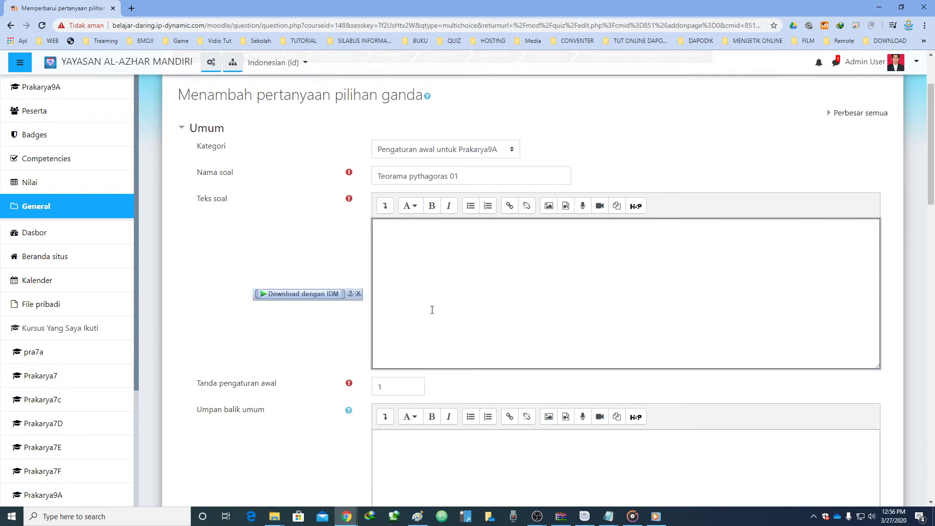
pyautogui.hotkey('ctrl', 'v')
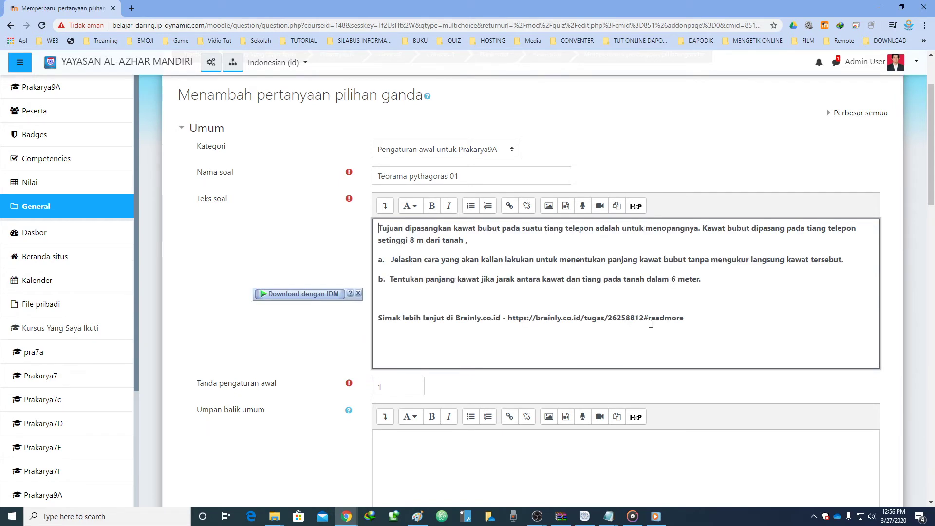
pyautogui.moveTo(684, 318); pyautogui.dragTo(377, 318)
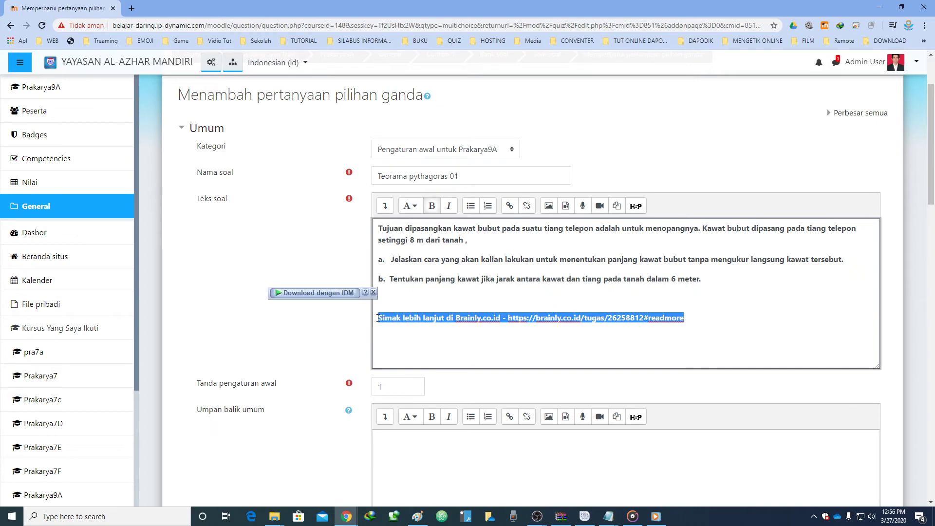
pyautogui.press('Delete')
pyautogui.press('BackSpace')
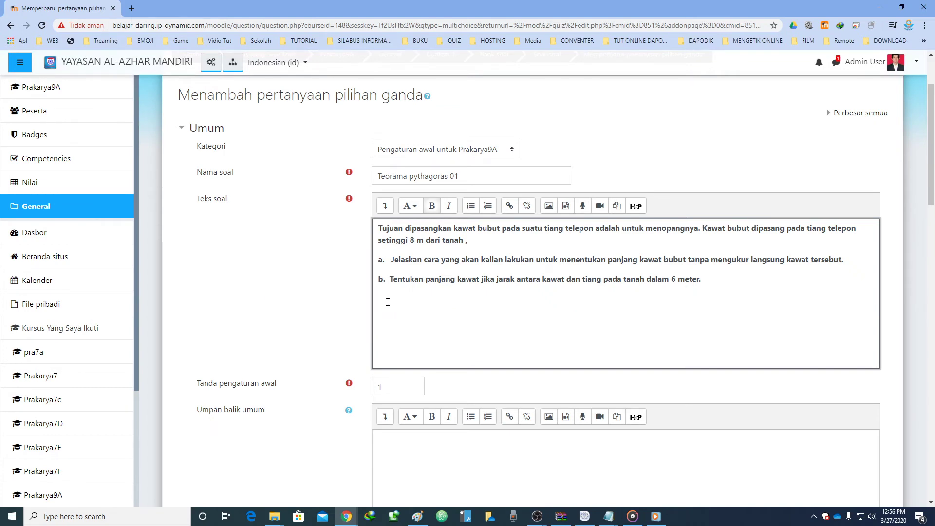
pyautogui.hotkey('ctrl', 'b')
pyautogui.click(415, 278)
# Look over the question text, the default mark, general feedback, ID number, answer-numbering options and the Jawaban section
pyautogui.scroll(-5, 653, 307)
pyautogui.scroll(6, 654, 306)
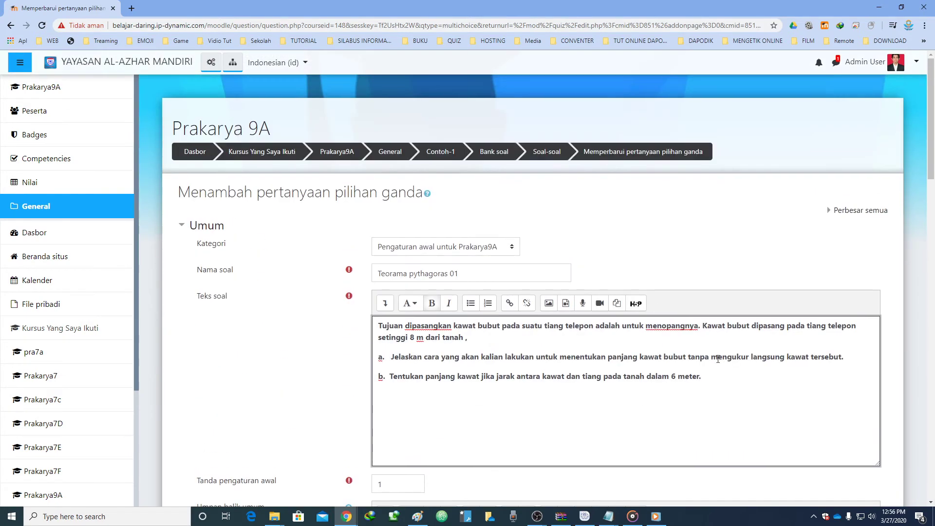
pyautogui.moveTo(701, 376); pyautogui.dragTo(353, 346)
pyautogui.scroll(-9, 351, 349)
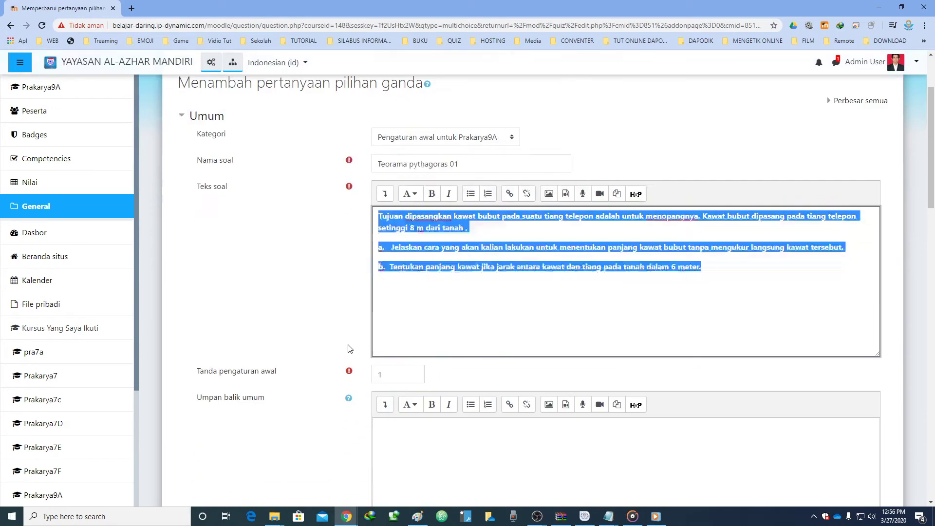
pyautogui.scroll(-1, 348, 348)
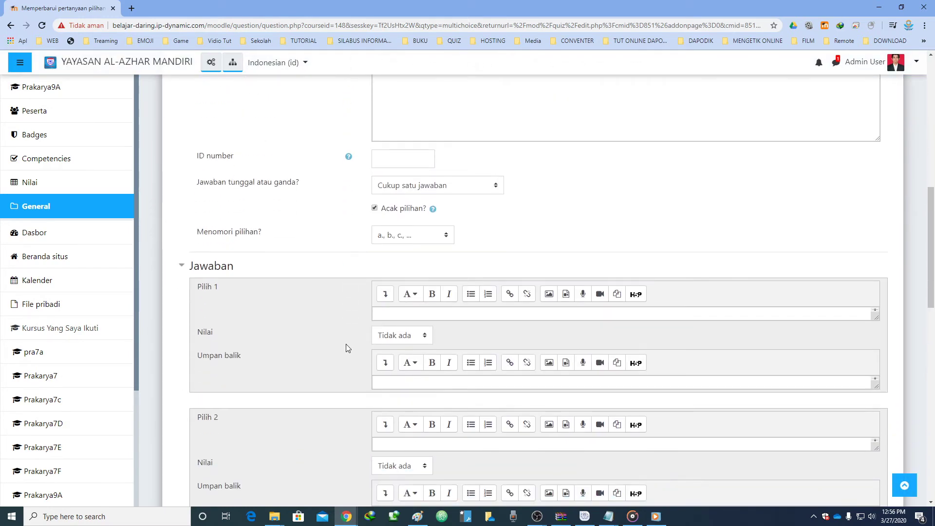
pyautogui.scroll(4, 389, 246)
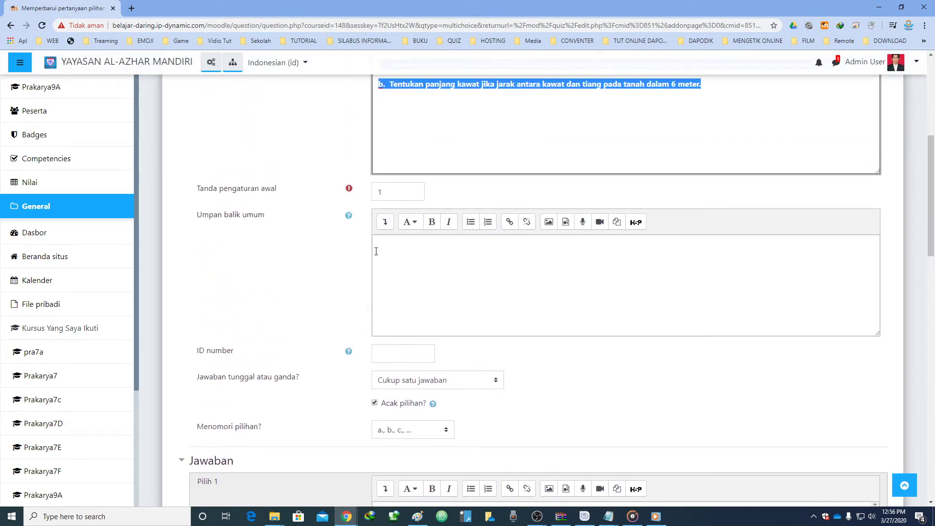
pyautogui.scroll(-1, 302, 278)
pyautogui.scroll(1, 304, 282)
pyautogui.scroll(1, 304, 282)
pyautogui.scroll(-2, 305, 280)
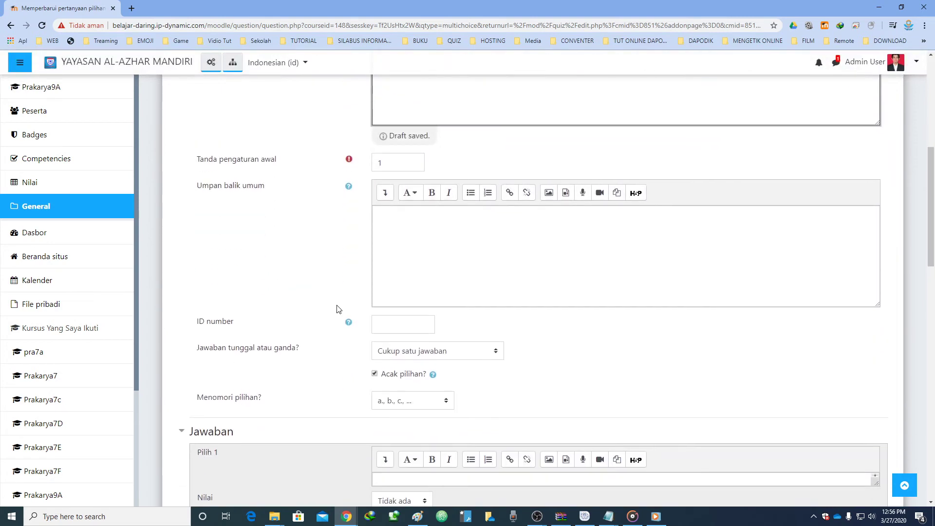
pyautogui.click(406, 325)
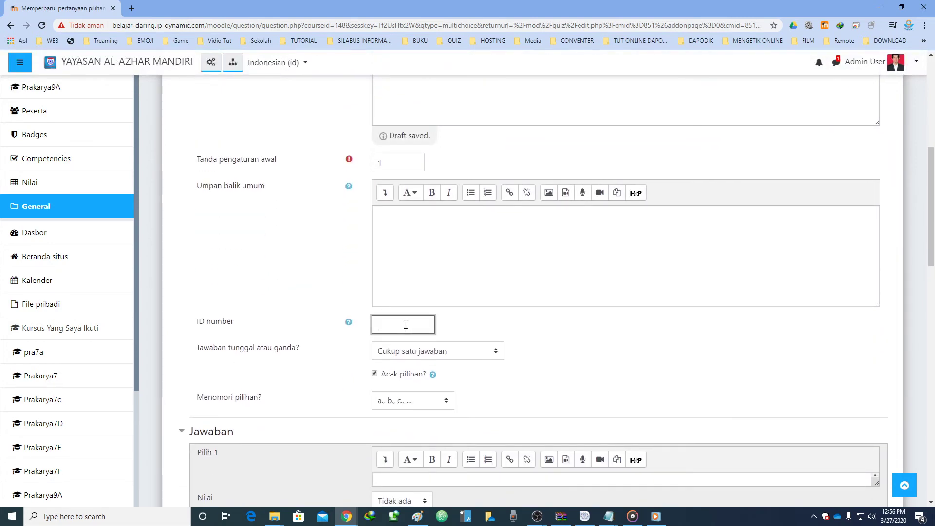
# Set the question's ID number to 01 and check the choices for single or multiple answers
pyautogui.write('01')
pyautogui.scroll(-2, 476, 277)
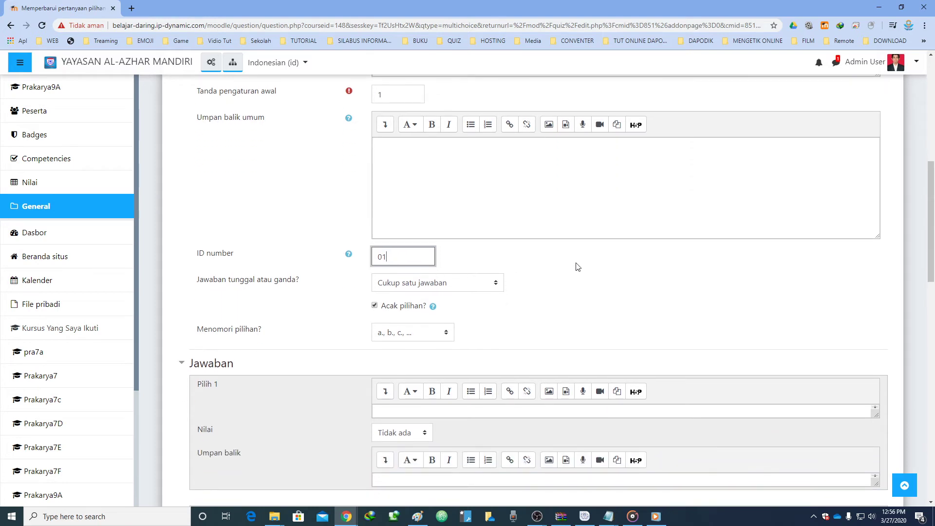
pyautogui.scroll(-1, 578, 266)
pyautogui.click(454, 234)
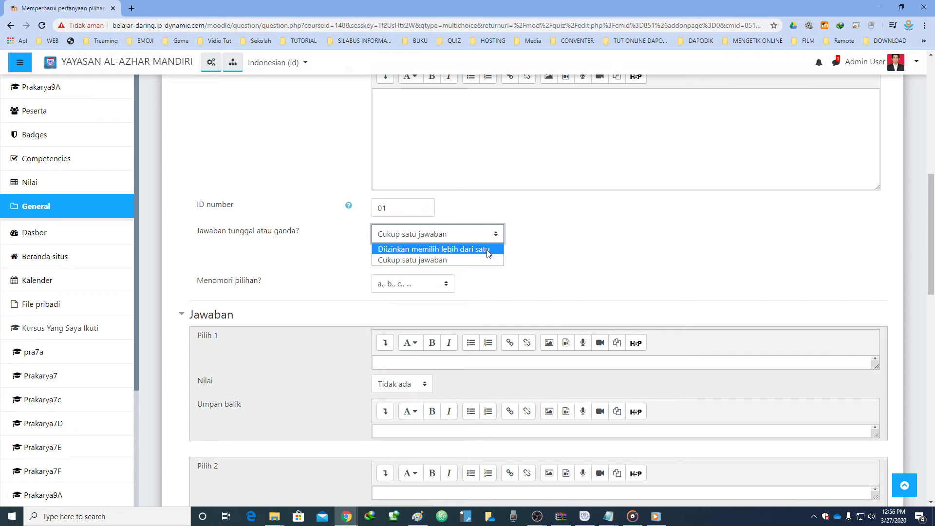
pyautogui.click(549, 254)
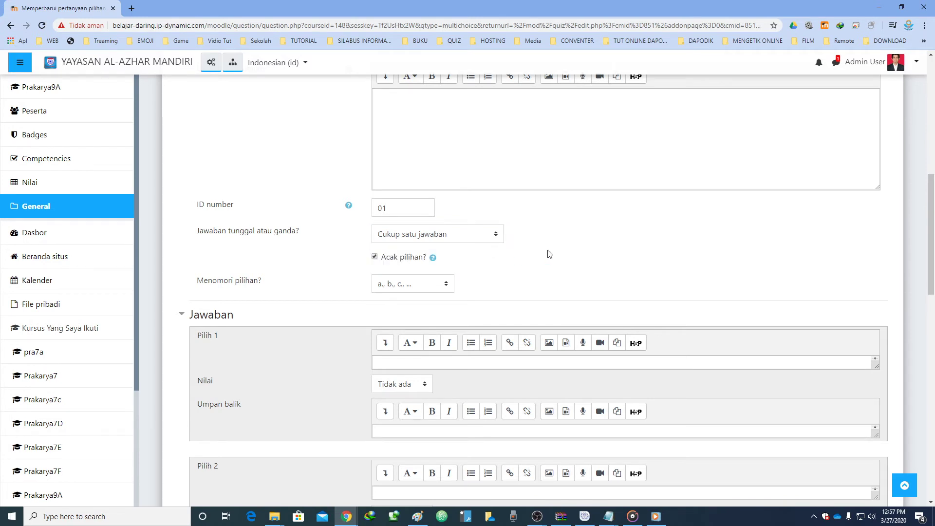
# Examine the grade percentages available for the Pilih 1 and Pilih 2 answer choices
pyautogui.scroll(-1, 550, 254)
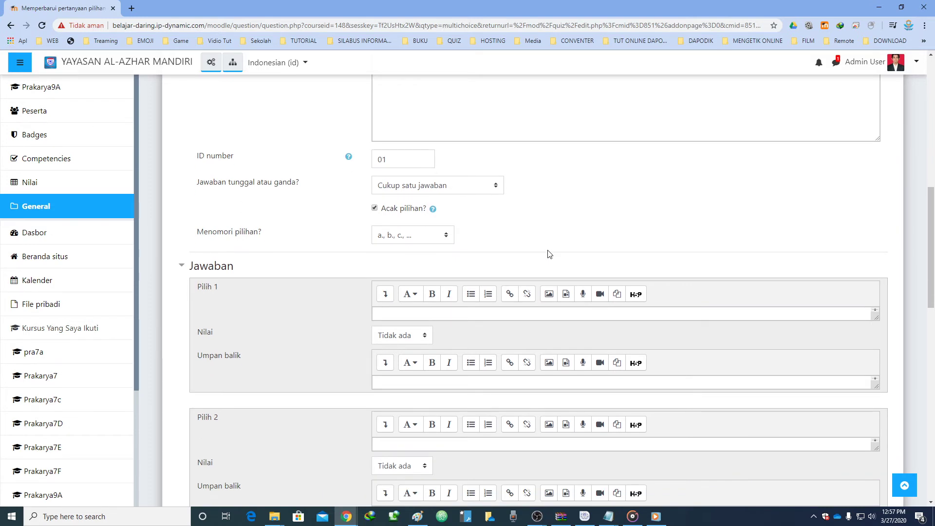
pyautogui.click(421, 335)
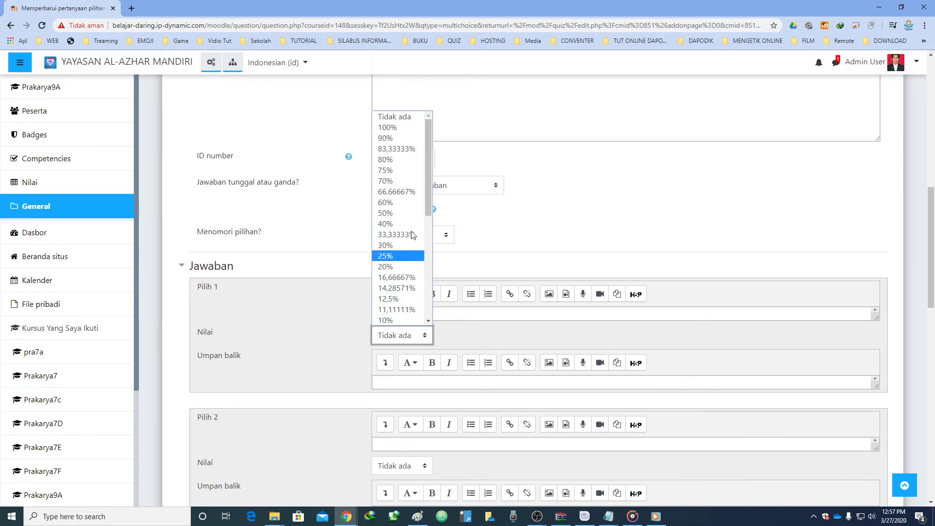
pyautogui.click(525, 221)
pyautogui.scroll(-5, 422, 274)
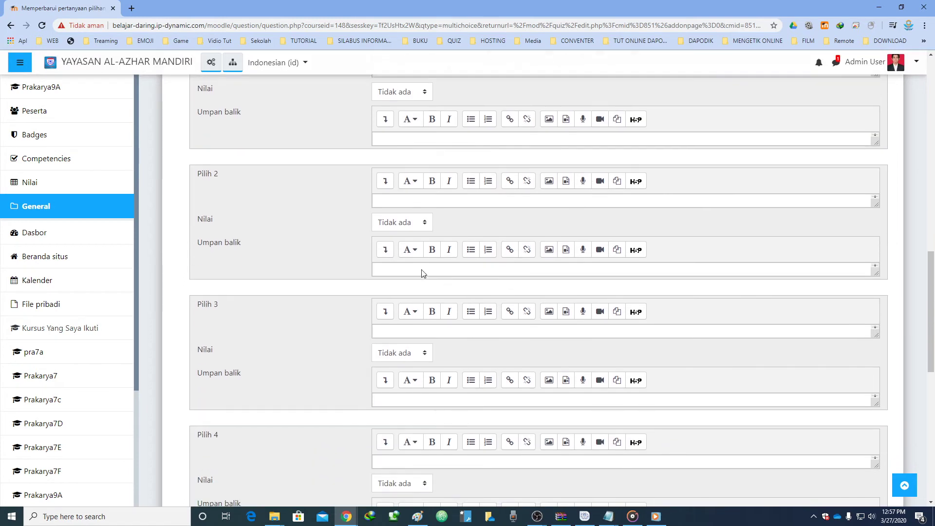
pyautogui.click(393, 222)
pyautogui.scroll(-5, 389, 347)
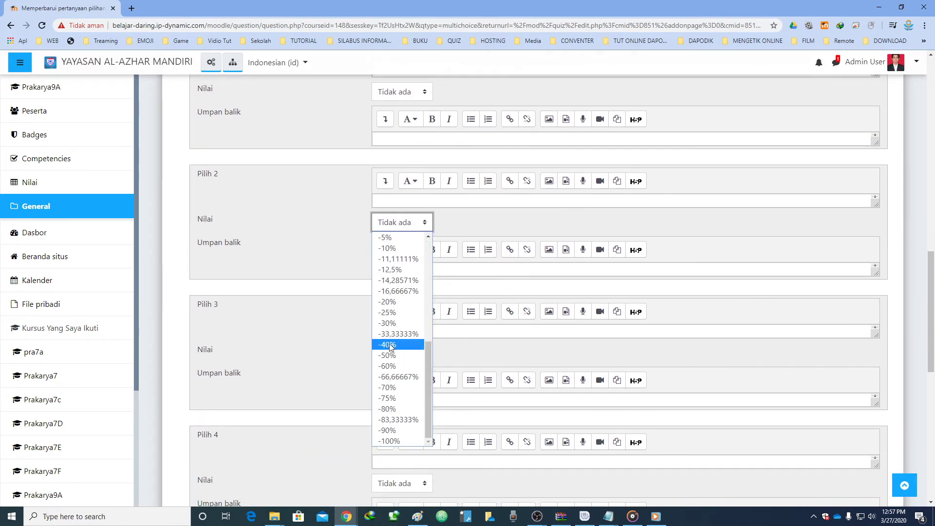
pyautogui.scroll(7, 389, 348)
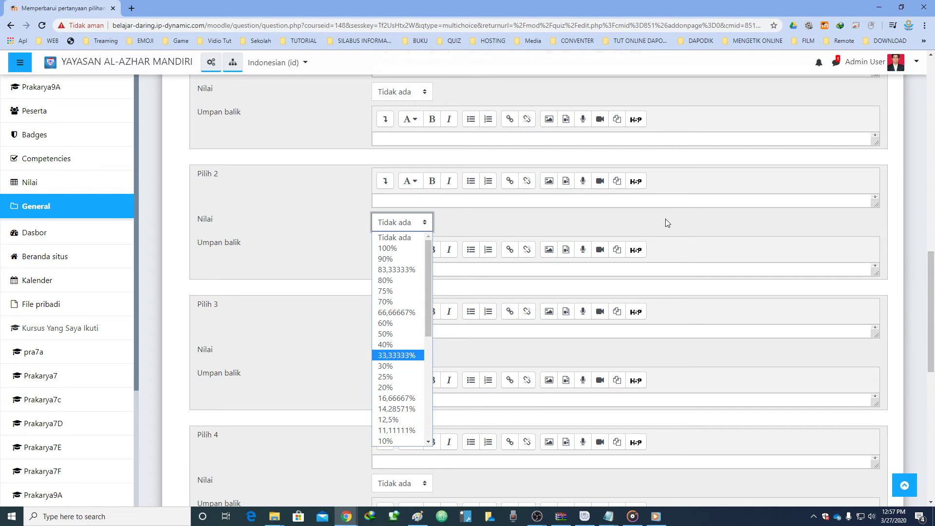
pyautogui.scroll(3, 665, 223)
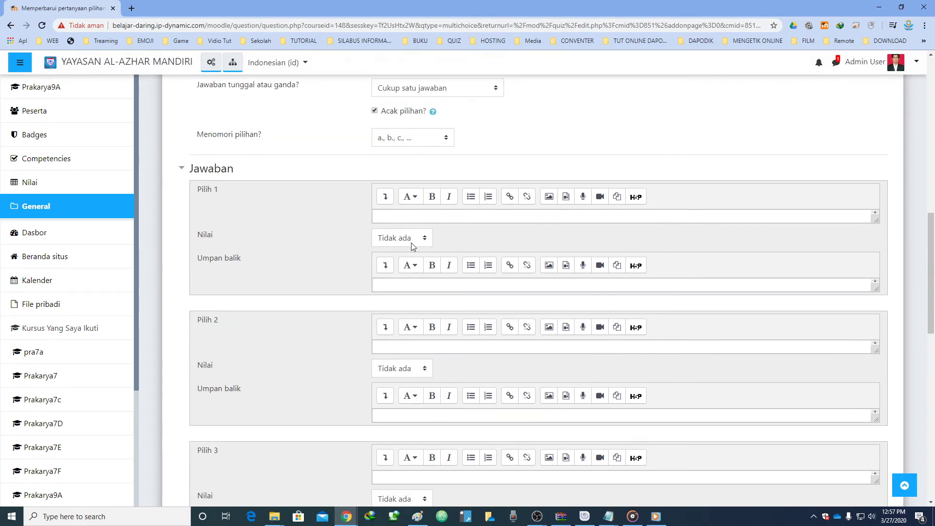
pyautogui.click(411, 243)
pyautogui.scroll(4, 429, 295)
# Examine the answer modes and the choice-numbering formats, keeping "Cukup satu jawaban" and "a., b., c., ..."
pyautogui.click(420, 282)
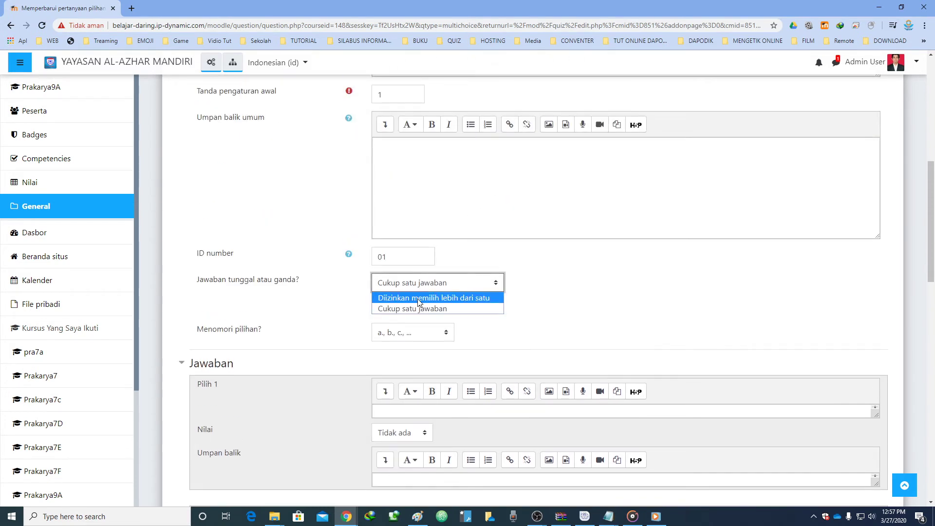
pyautogui.click(417, 308)
pyautogui.scroll(-3, 587, 272)
pyautogui.click(400, 188)
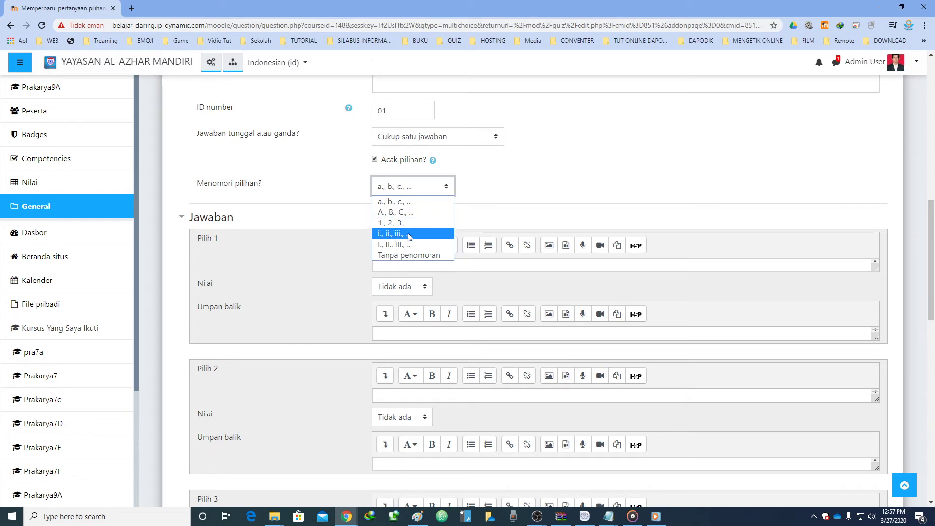
pyautogui.click(361, 255)
pyautogui.click(403, 186)
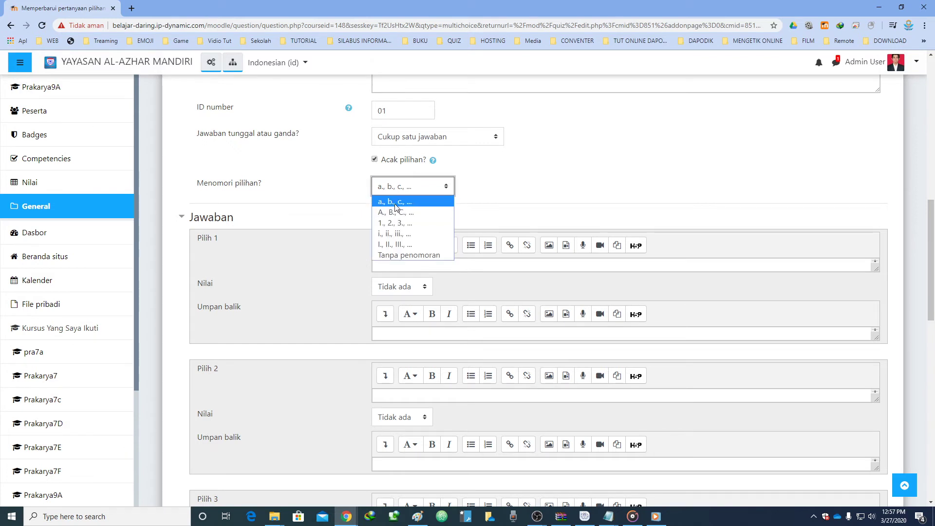
pyautogui.click(529, 191)
pyautogui.scroll(-2, 424, 181)
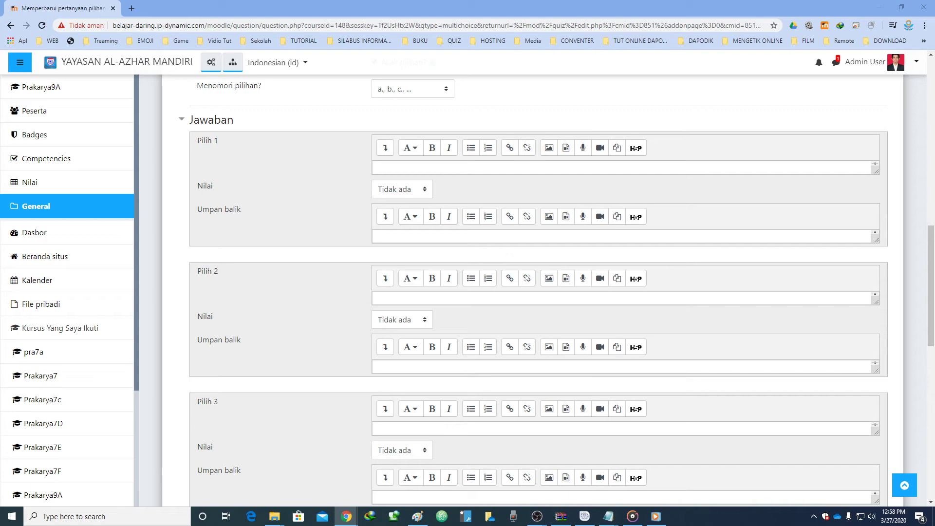
# Replace the whole question text with the line "Bentuk sederhana"
pyautogui.scroll(20, 520, 208)
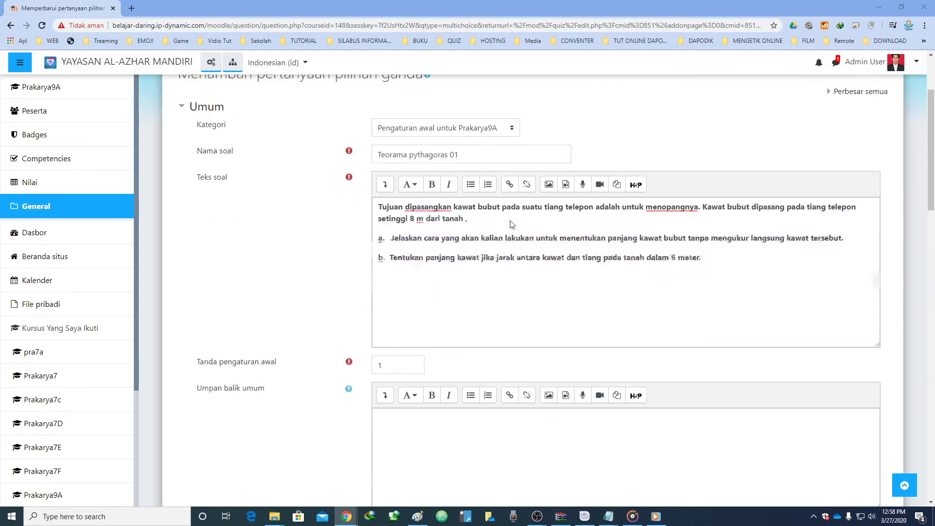
pyautogui.moveTo(701, 327); pyautogui.dragTo(362, 283)
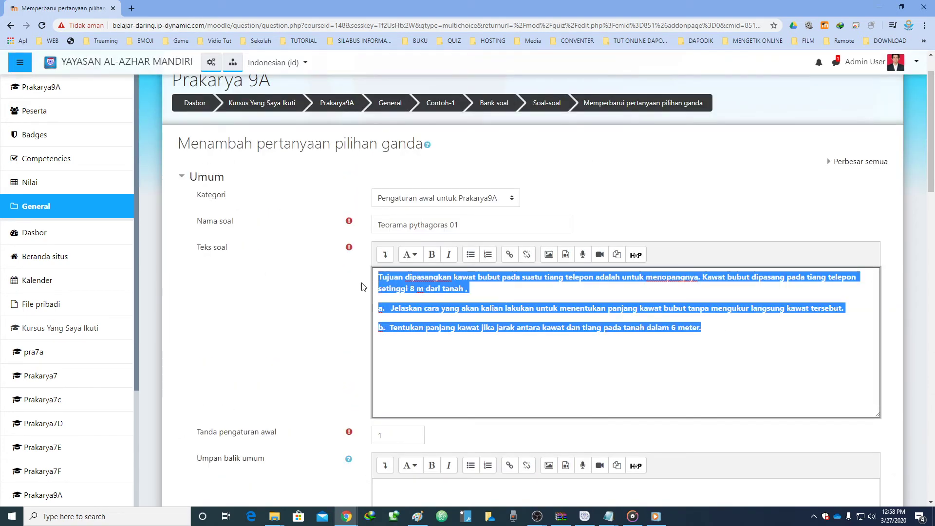
pyautogui.press('BackSpace')
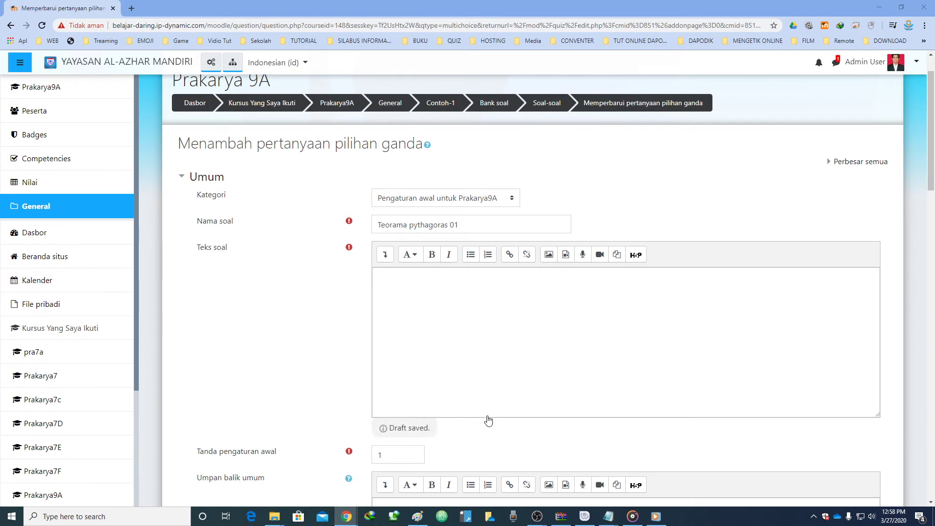
pyautogui.click(481, 305)
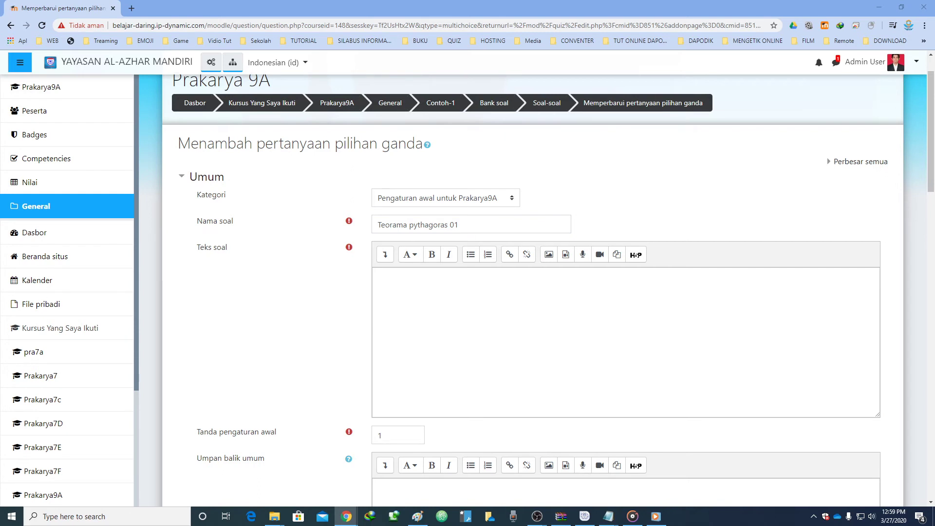
pyautogui.click(470, 299)
pyautogui.write('Bentuk sederhana')
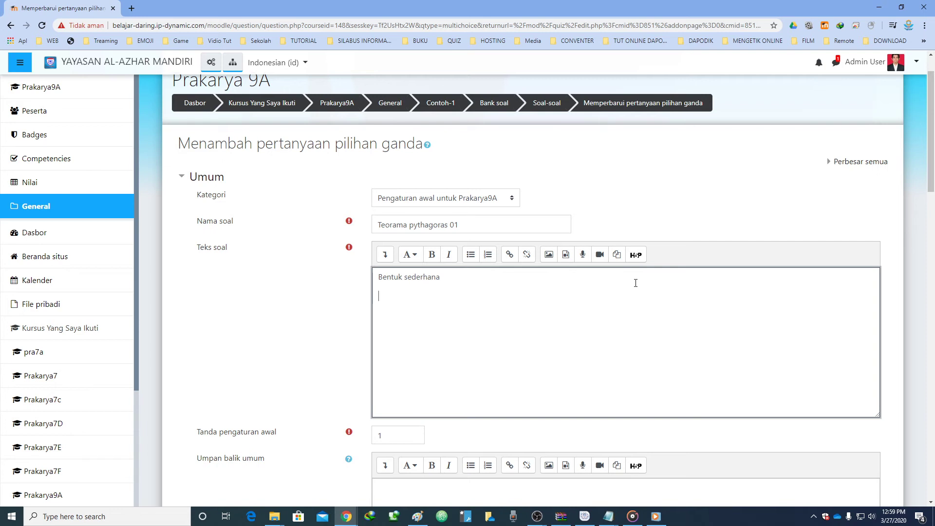
# Start a MathType equation on a new line below "Bentuk sederhana" and look over the editor's symbol and arrow palettes
pyautogui.click(386, 256)
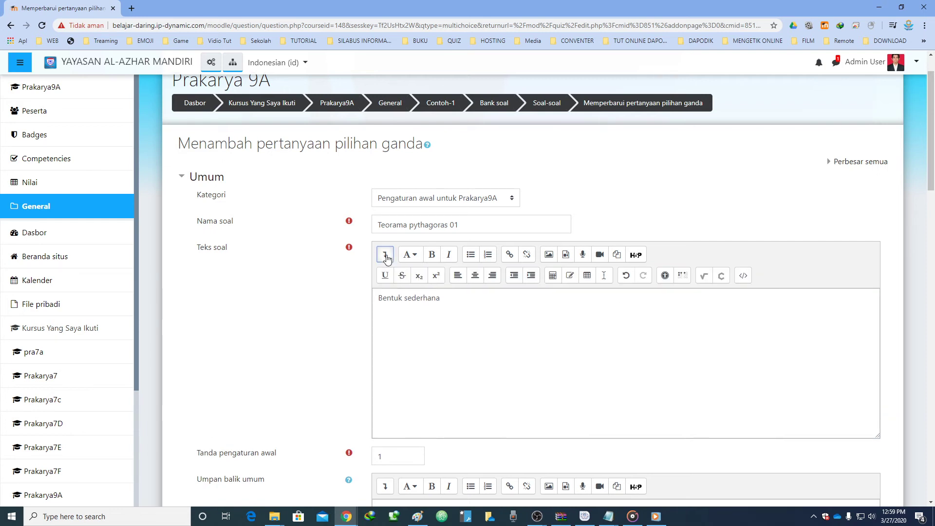
pyautogui.click(396, 323)
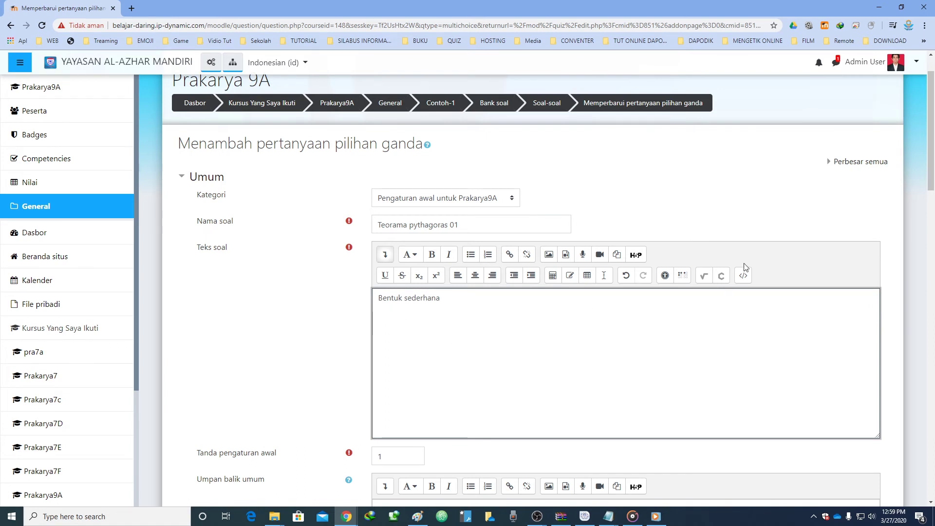
pyautogui.press('Return')
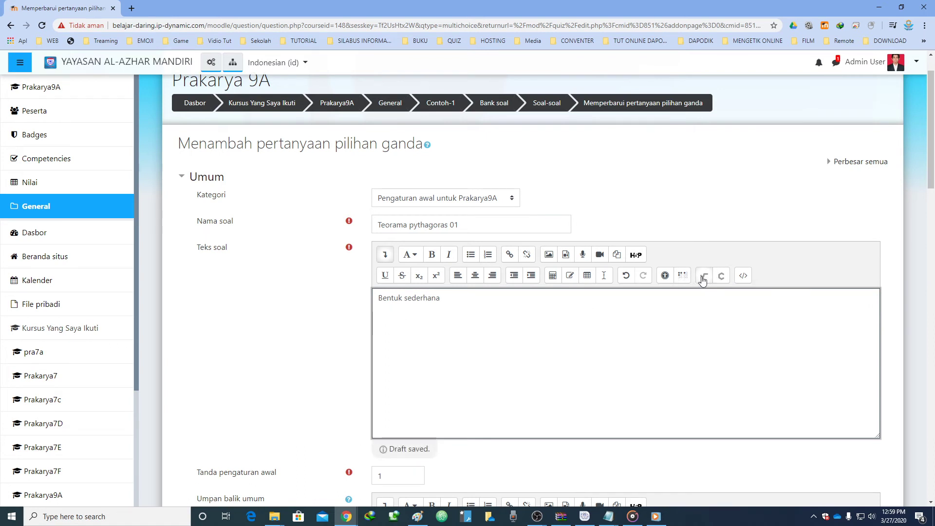
pyautogui.click(703, 276)
pyautogui.moveTo(714, 352); pyautogui.dragTo(597, 158)
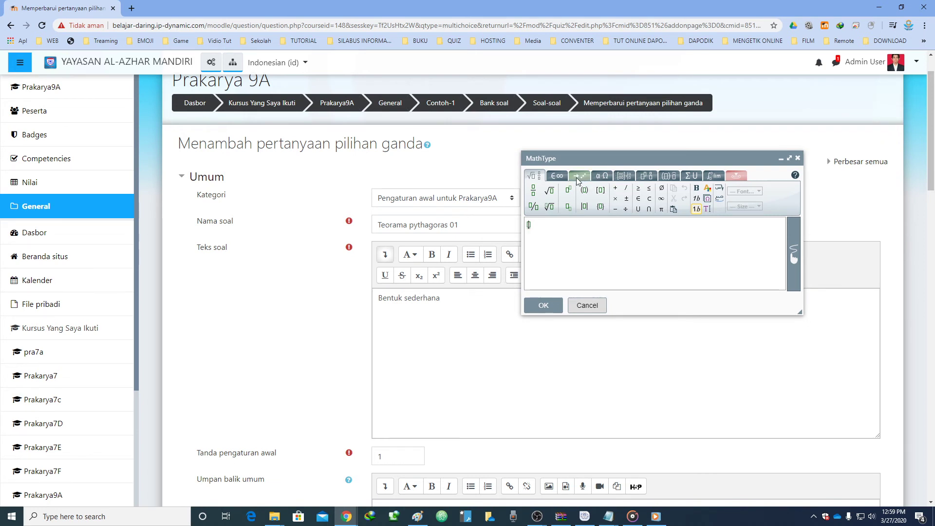
pyautogui.click(558, 177)
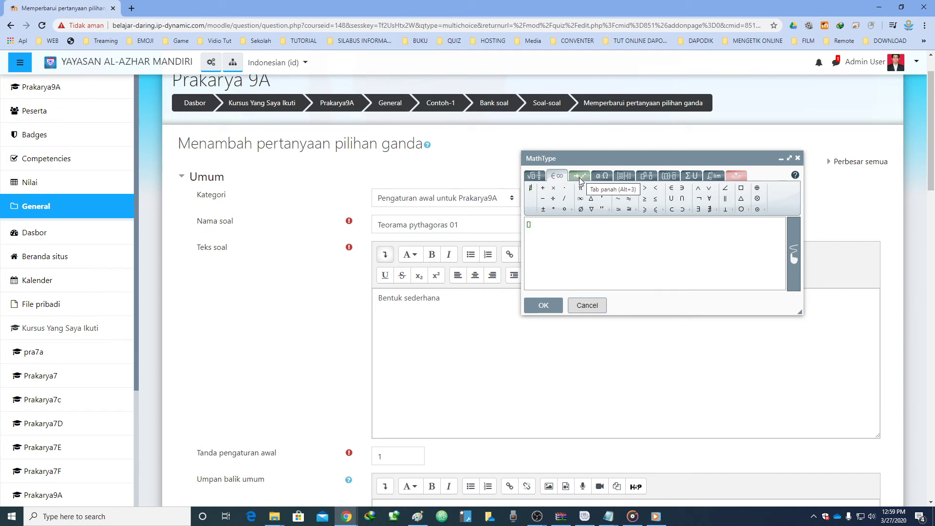
pyautogui.click(579, 176)
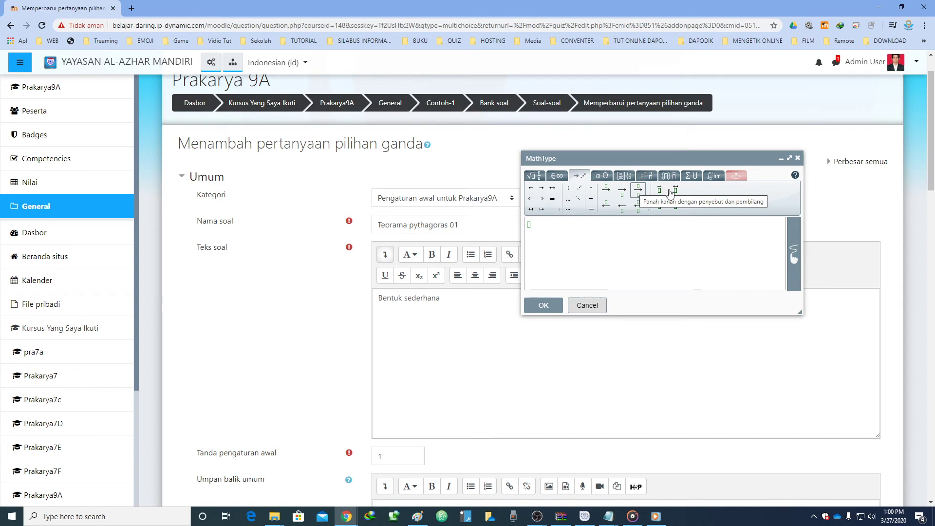
pyautogui.click(539, 177)
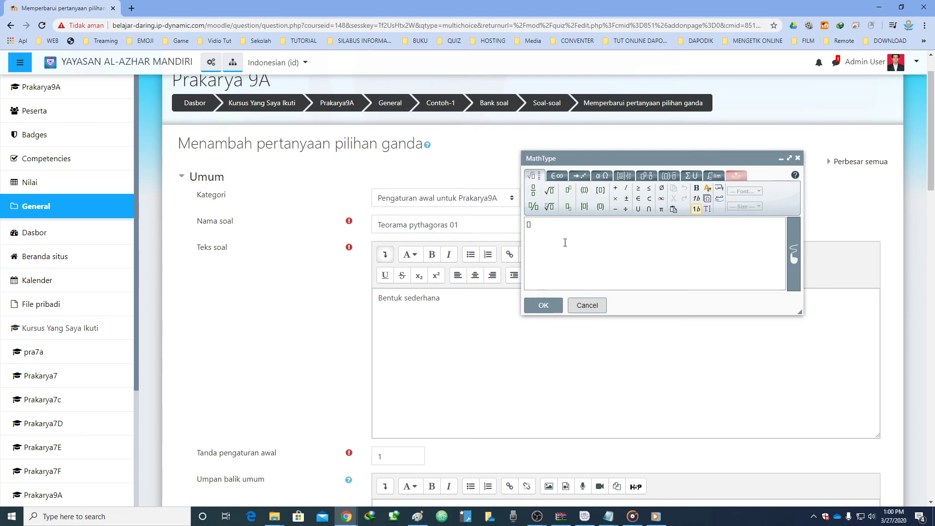
# Insert a fraction in the equation and enter (5a^3 b^-2)^4 as its numerator
pyautogui.click(533, 191)
pyautogui.write('(5a')
pyautogui.click(567, 190)
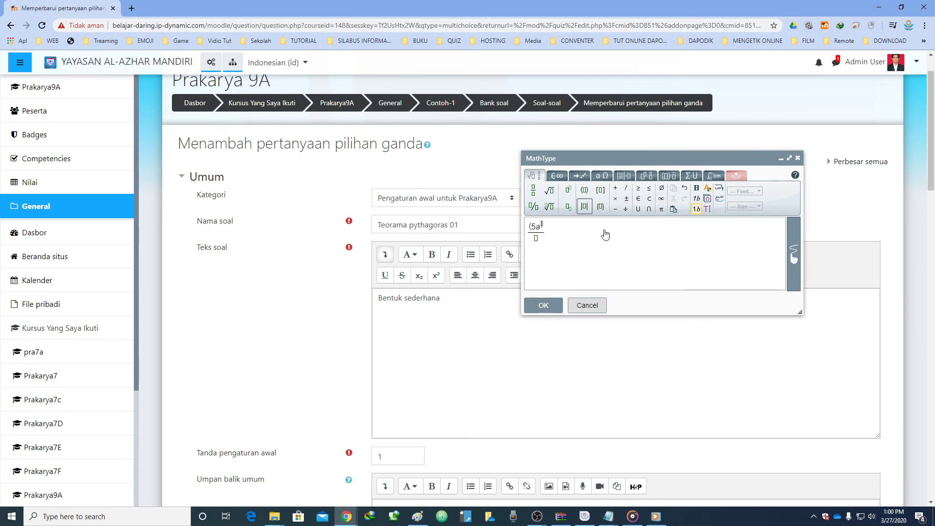
pyautogui.write('3b')
pyautogui.click(567, 189)
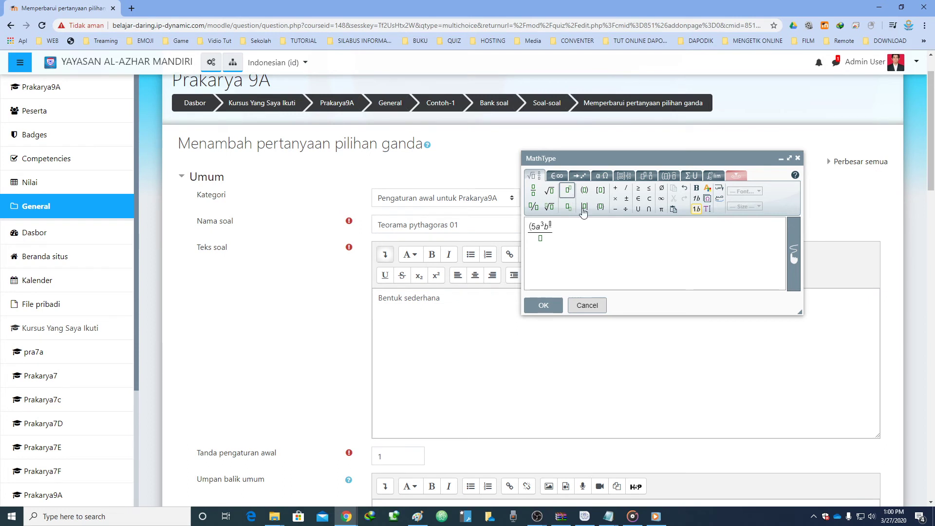
pyautogui.write('-')
pyautogui.write('2)')
pyautogui.press('BackSpace')
pyautogui.press('Right')
pyautogui.write(')')
pyautogui.click(569, 189)
# Enter (5a^-4 b^-5) as the fraction's denominator
pyautogui.click(547, 237)
pyautogui.write('(5a')
pyautogui.click(566, 190)
pyautogui.write('-4')
pyautogui.press('Right')
pyautogui.write('b')
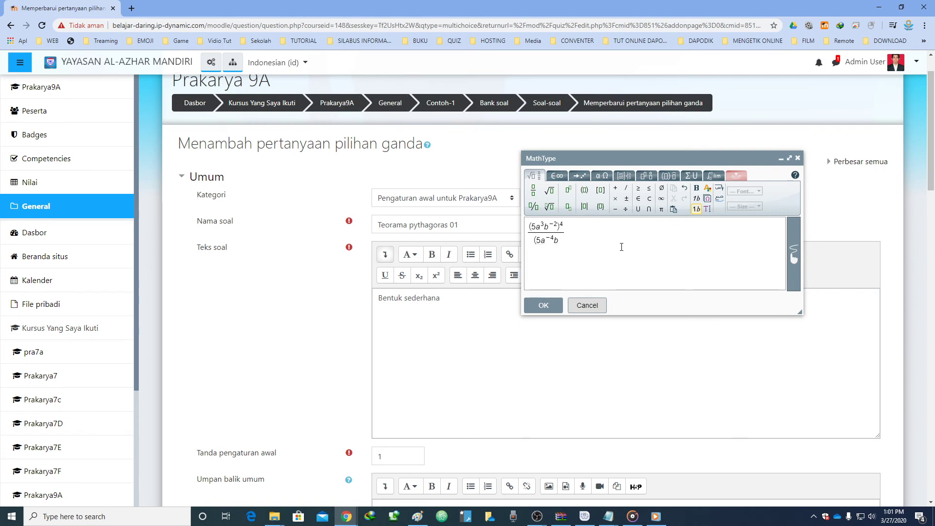
pyautogui.click(567, 189)
pyautogui.write('-5')
pyautogui.click(565, 243)
pyautogui.write(')')
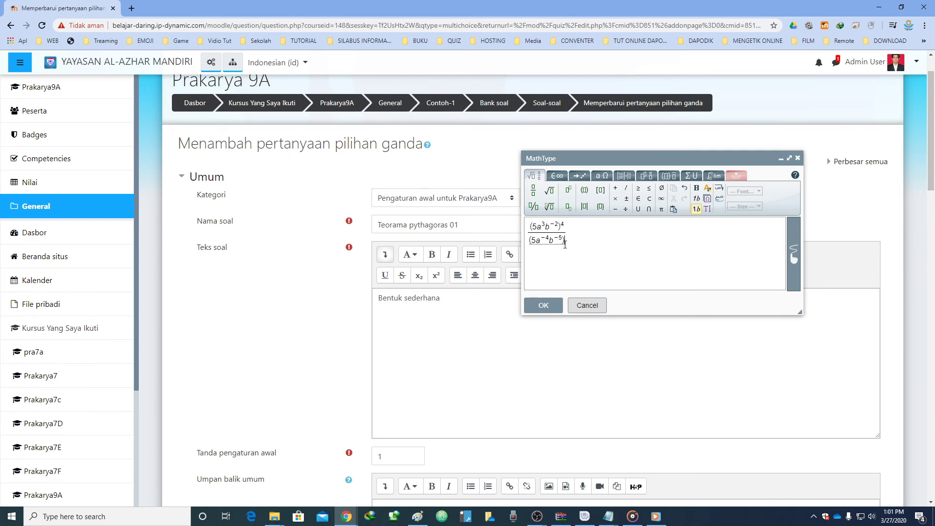
# Raise the denominator to the power -2 and insert the finished equation into the question text
pyautogui.click(569, 189)
pyautogui.write('-2')
pyautogui.click(602, 236)
pyautogui.click(545, 306)
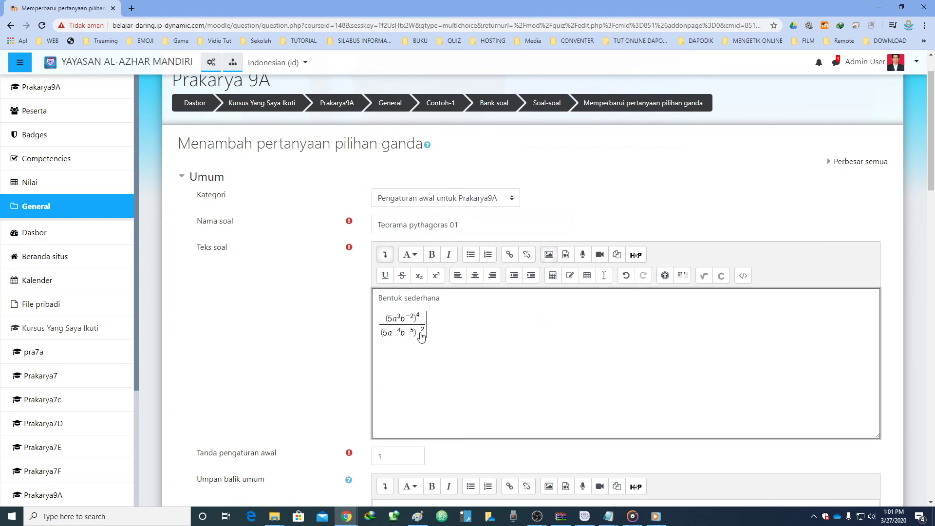
# Add the line "adalah....." below the equation in the question text
pyautogui.click(415, 331)
pyautogui.click(460, 325)
pyautogui.scroll(-1, 456, 325)
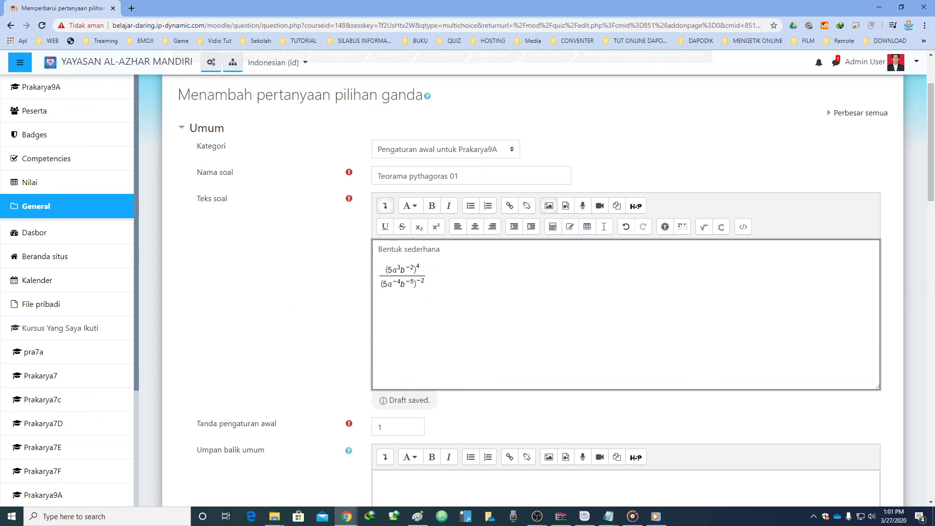
pyautogui.press('Return')
pyautogui.write('adla')
pyautogui.press('BackSpace')
pyautogui.press('BackSpace')
pyautogui.write('a')
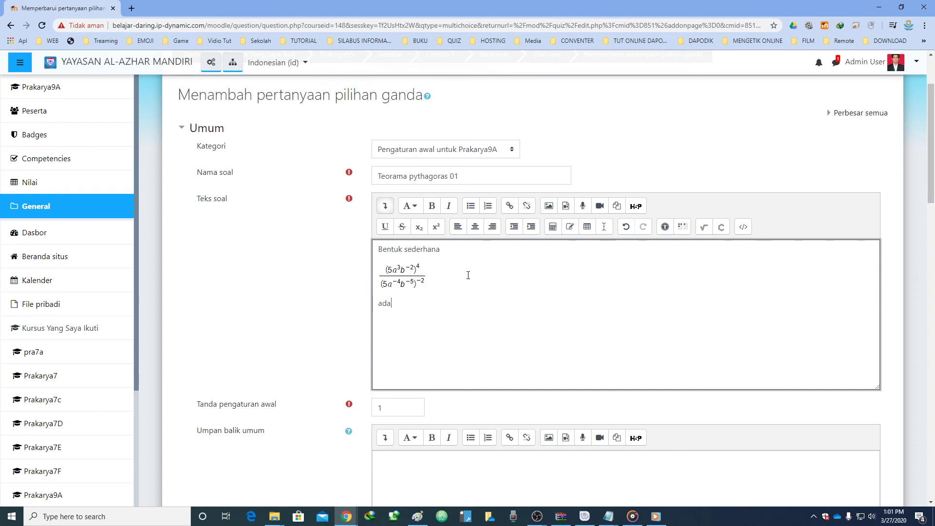
pyautogui.write('lah.....')
# Enter 5^6 a^2 b^-18 as the answer text of Pilih 1 and enlarge its text box
pyautogui.scroll(-6, 467, 275)
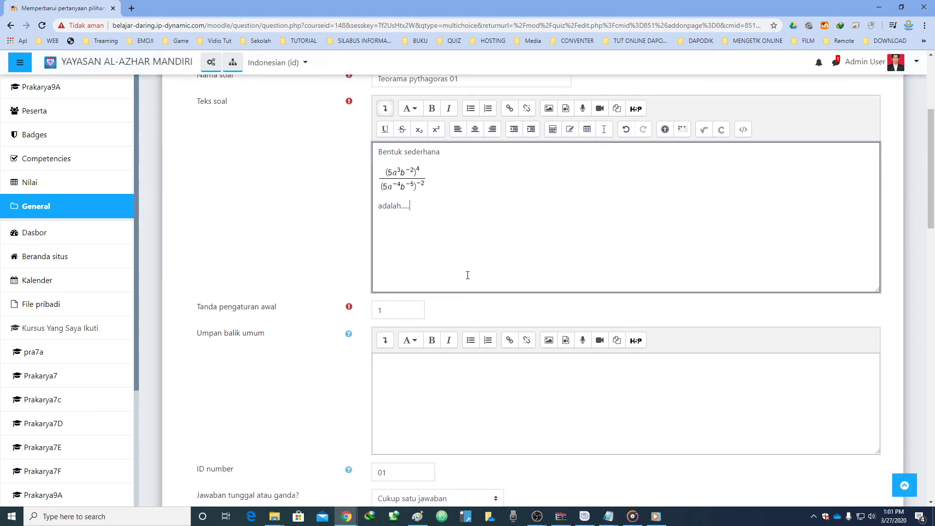
pyautogui.scroll(3, 466, 275)
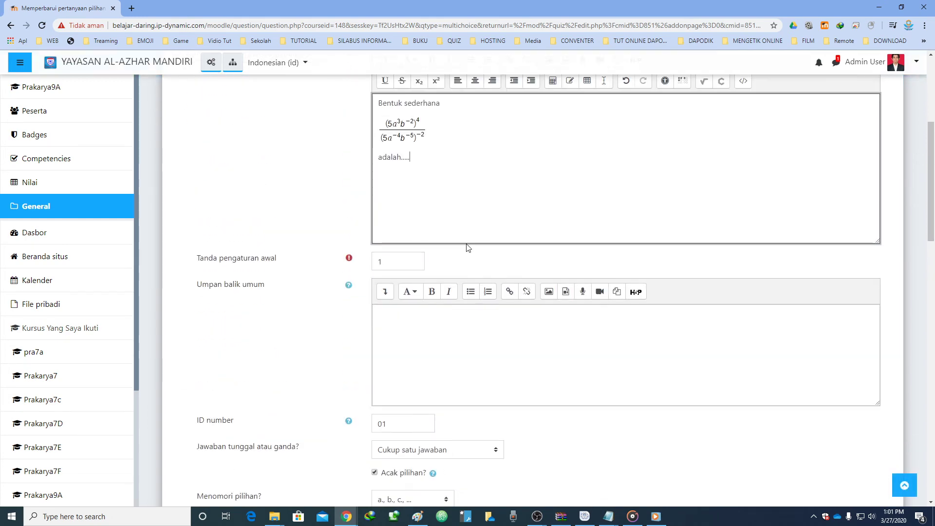
pyautogui.scroll(-4, 467, 263)
pyautogui.scroll(-2, 536, 306)
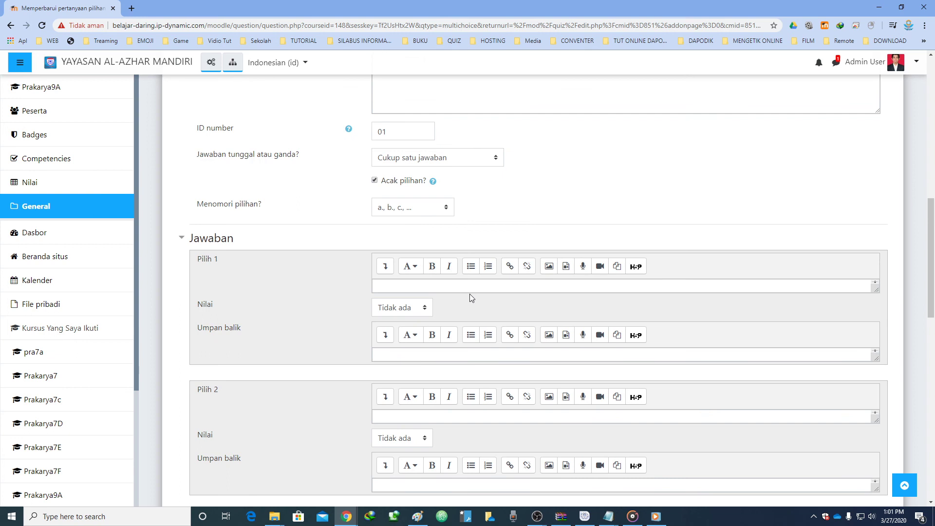
pyautogui.click(427, 286)
pyautogui.click(389, 286)
pyautogui.write('56a2b-18')
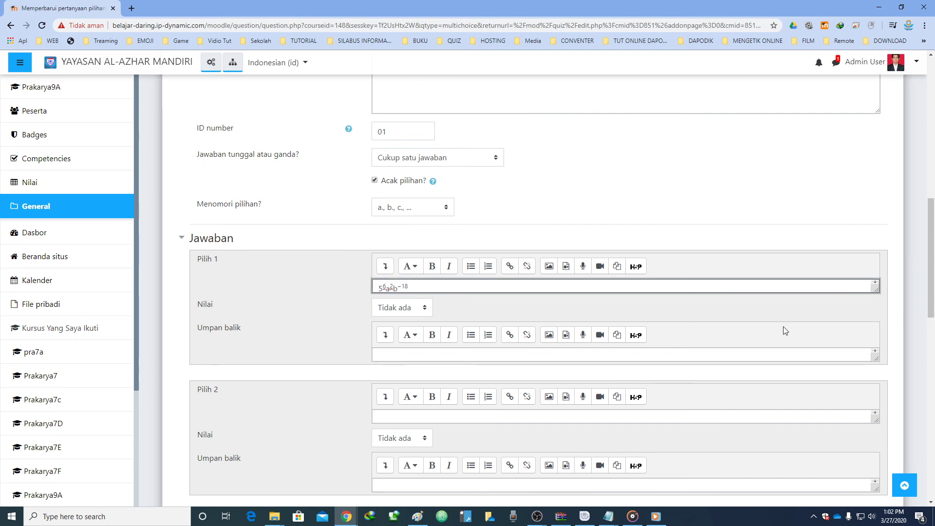
pyautogui.moveTo(874, 289); pyautogui.dragTo(875, 348)
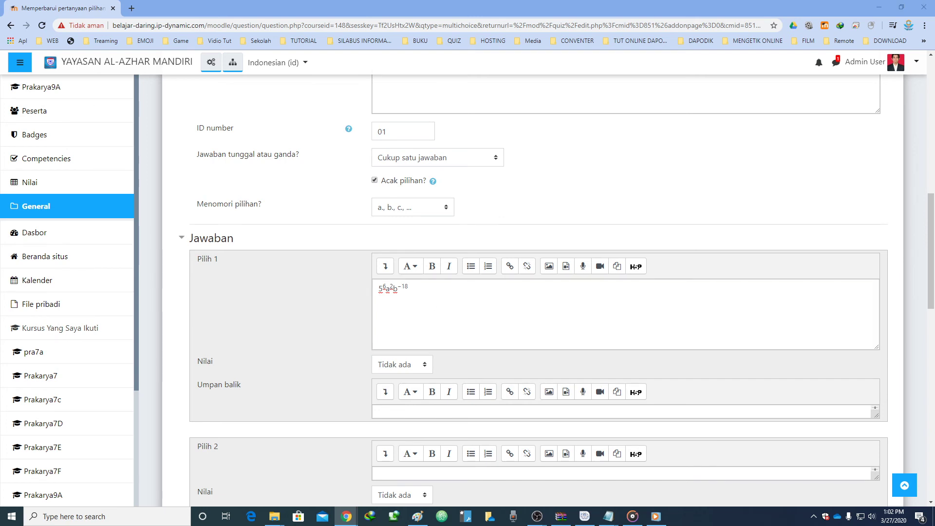
# Enter 5^6 a^4 b^-18 as the answer text of Pilih 2 and enlarge its text box
pyautogui.scroll(-4, 329, 332)
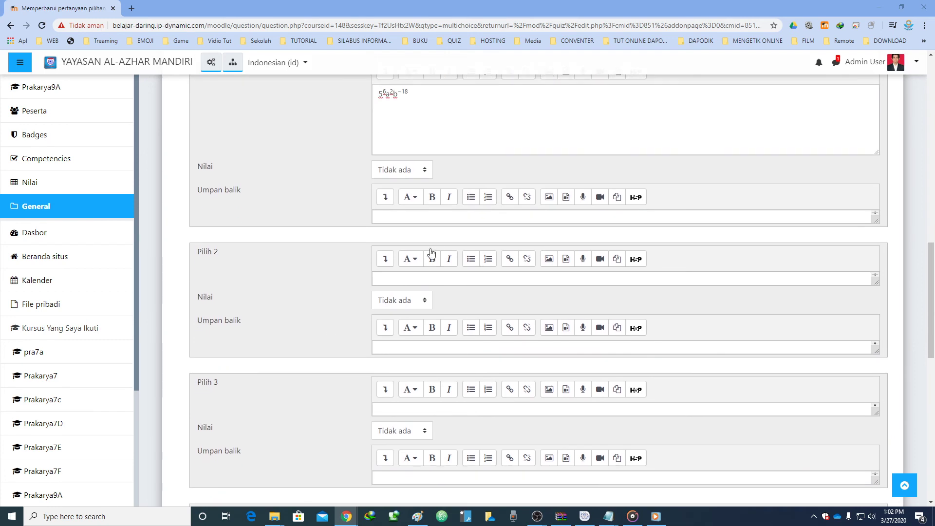
pyautogui.click(444, 276)
pyautogui.write('56a4b−18')
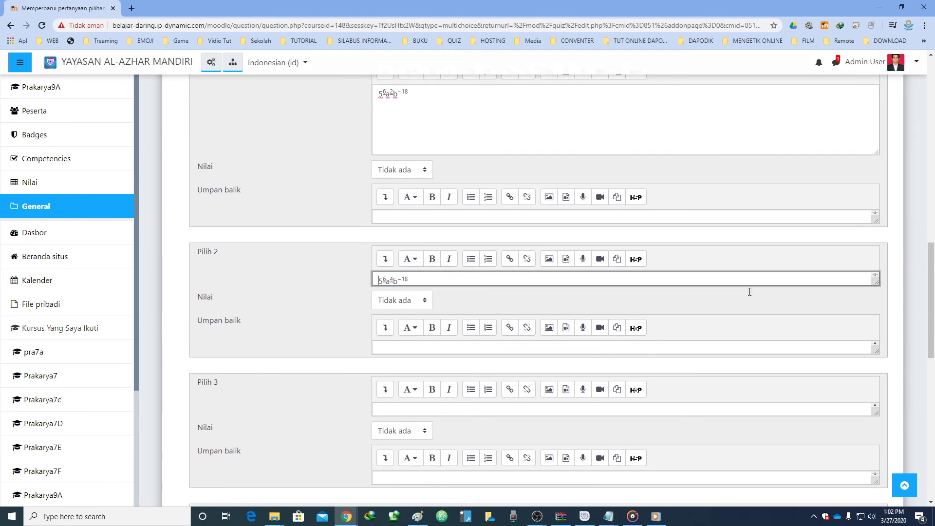
pyautogui.moveTo(875, 283); pyautogui.dragTo(876, 337)
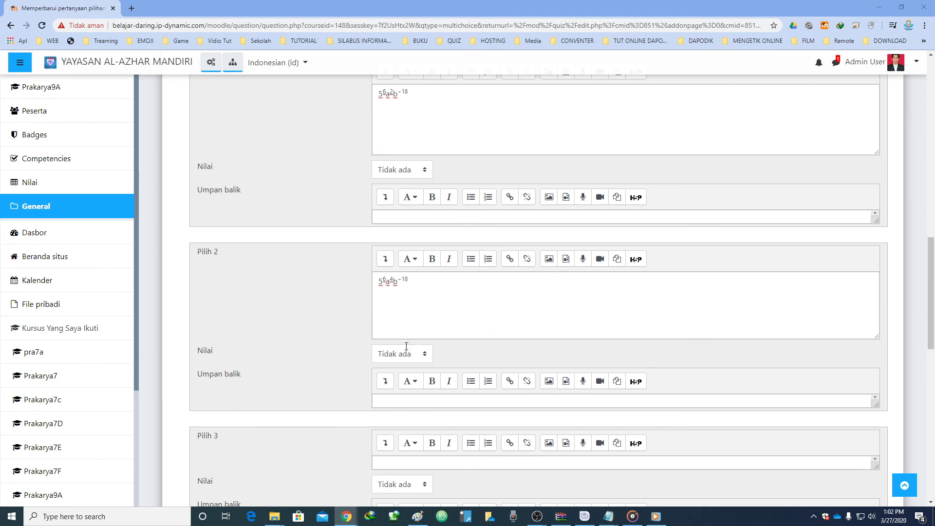
# Enter 5^6 a^2 b^18 as the answer text of Pilih 3
pyautogui.scroll(-2, 406, 347)
pyautogui.click(390, 365)
pyautogui.write('5⁶a⁴b⁻¹⁸')
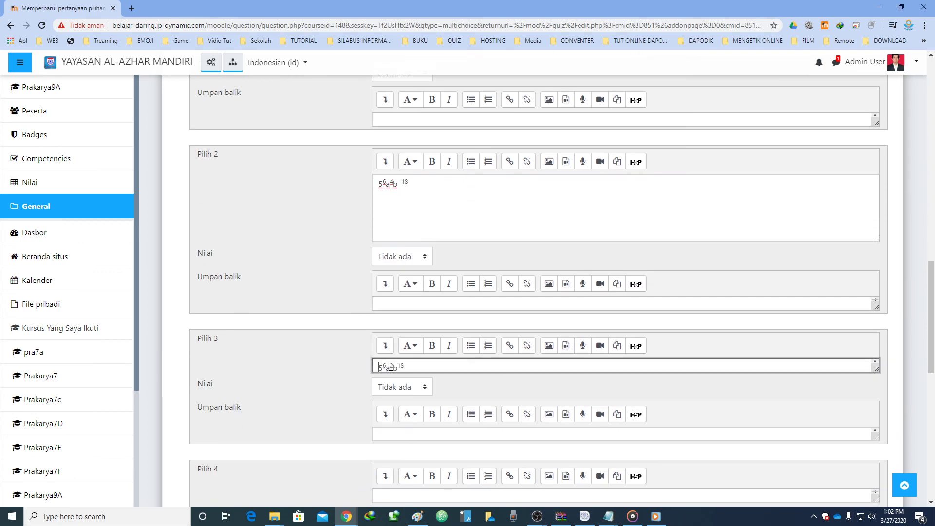
# Enter 5^6 a^5 b^-18 as the answer text of Pilih 4 and enlarge its text box
pyautogui.scroll(-4, 323, 359)
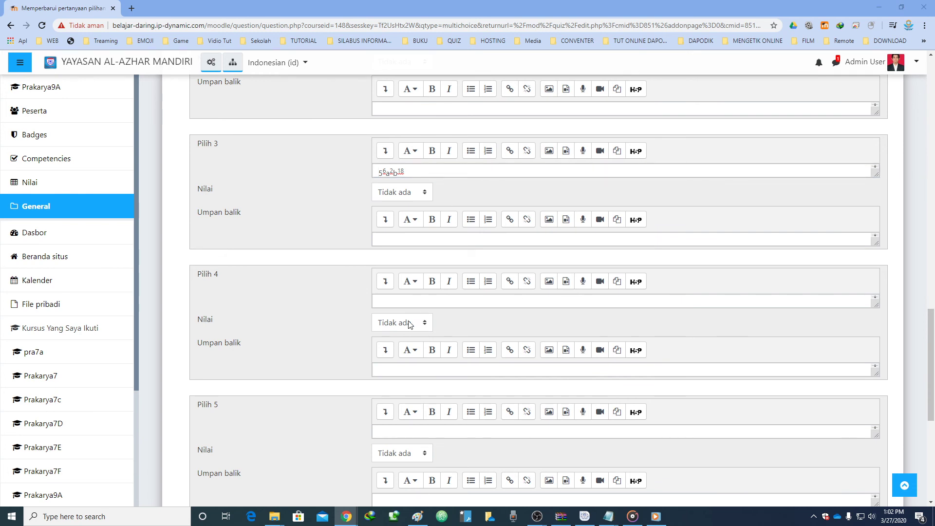
pyautogui.click(401, 300)
pyautogui.write('5⁶a⁵b⁻¹⁸')
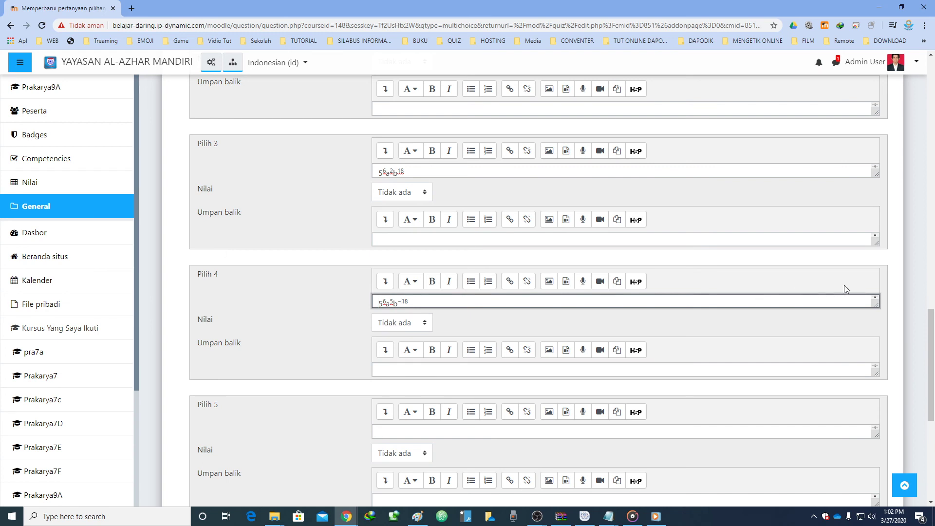
pyautogui.moveTo(872, 306); pyautogui.dragTo(868, 336)
pyautogui.scroll(-4, 834, 330)
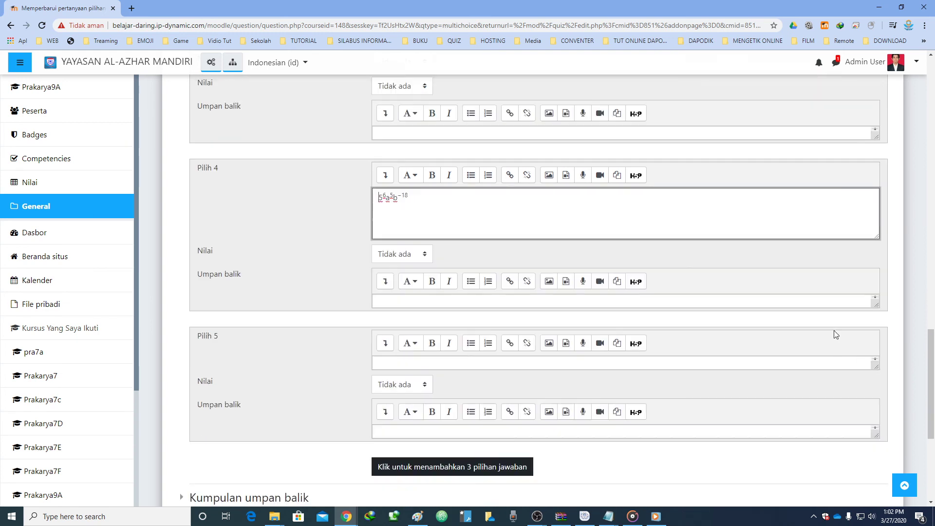
pyautogui.click(379, 108)
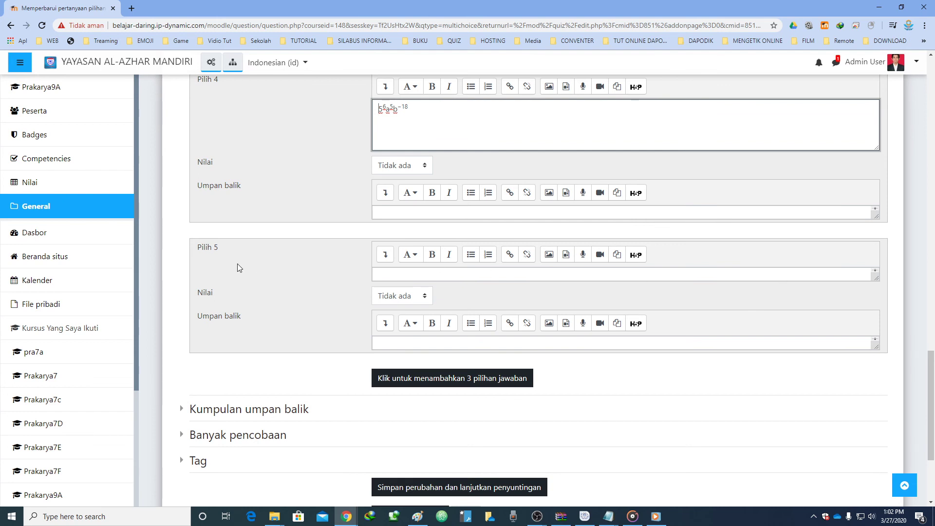
# Expand the Kumpulan umpan balik section below the answer choices
pyautogui.scroll(-2, 236, 266)
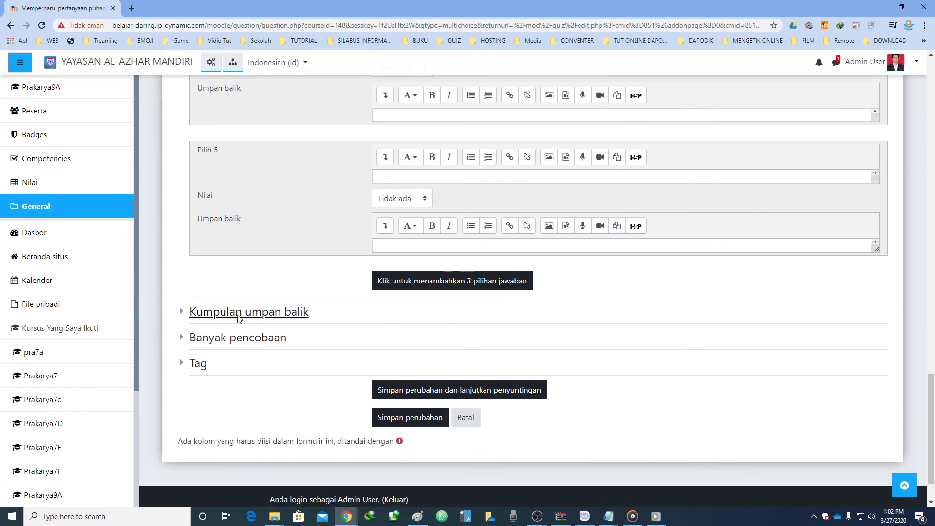
pyautogui.click(199, 314)
pyautogui.scroll(-2, 198, 317)
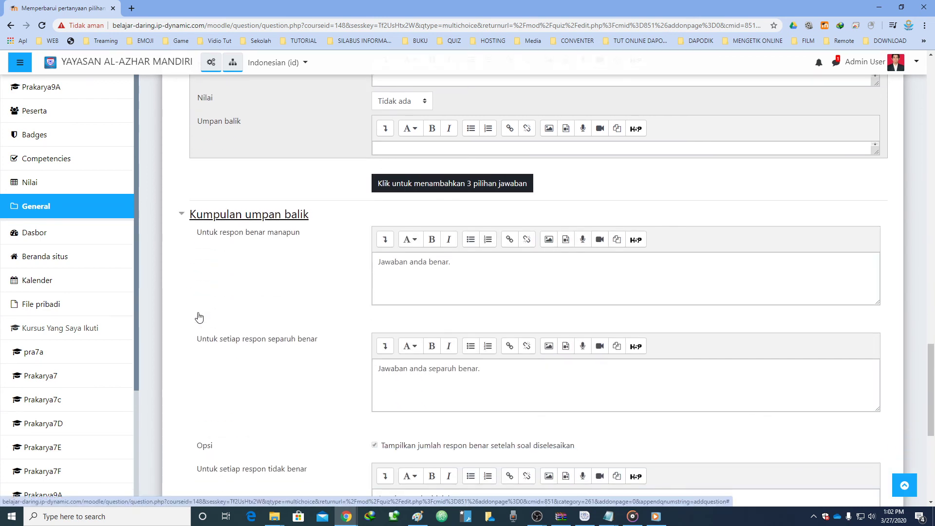
# Examine the default feedback texts for correct, partially correct and incorrect responses
pyautogui.moveTo(484, 264); pyautogui.dragTo(372, 276)
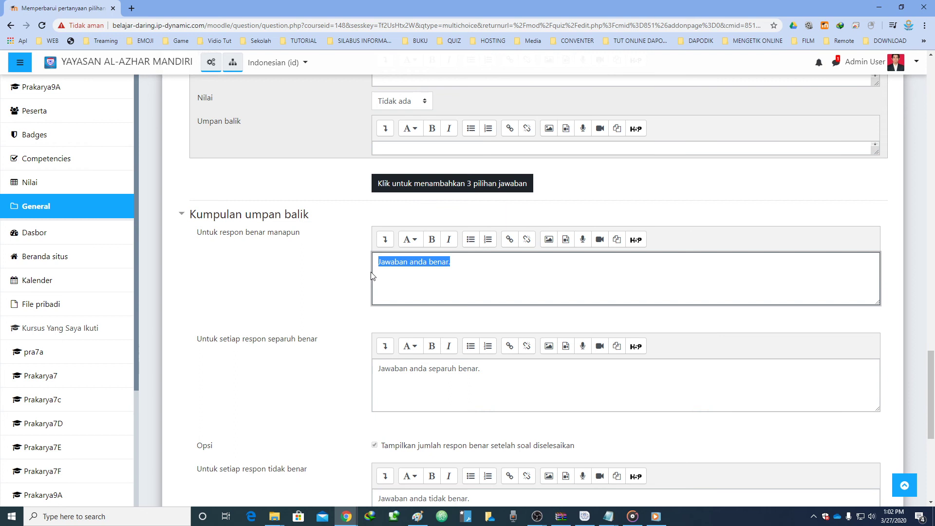
pyautogui.click(462, 265)
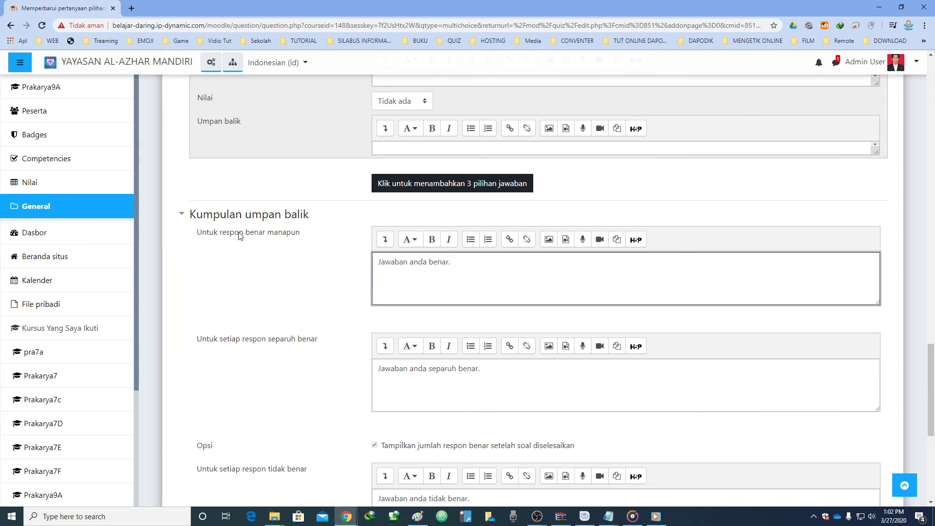
pyautogui.scroll(-2, 375, 255)
pyautogui.moveTo(488, 278); pyautogui.dragTo(381, 283)
pyautogui.click(488, 279)
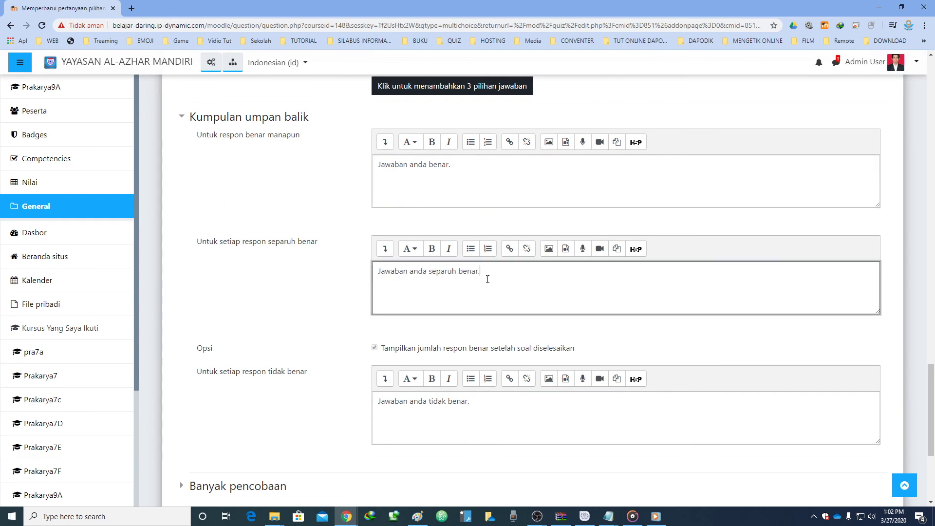
pyautogui.scroll(-1, 328, 319)
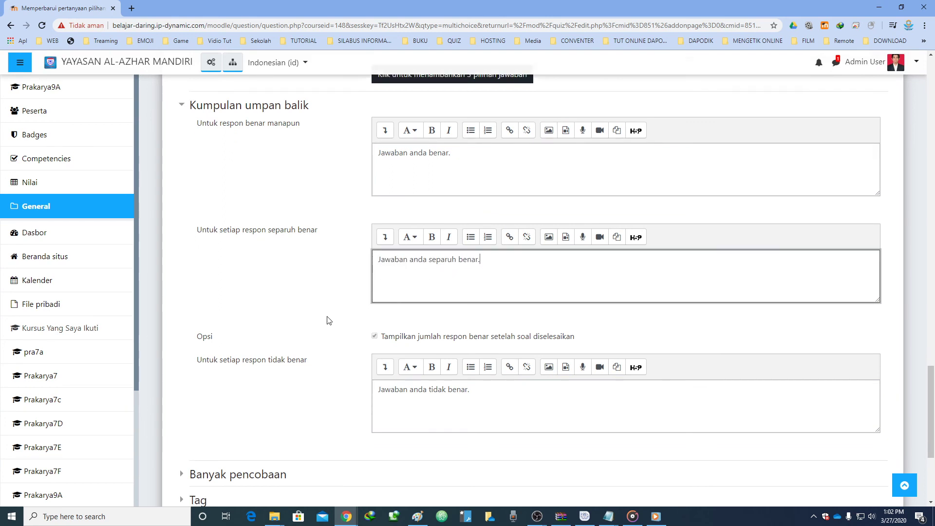
pyautogui.moveTo(492, 357); pyautogui.dragTo(375, 351)
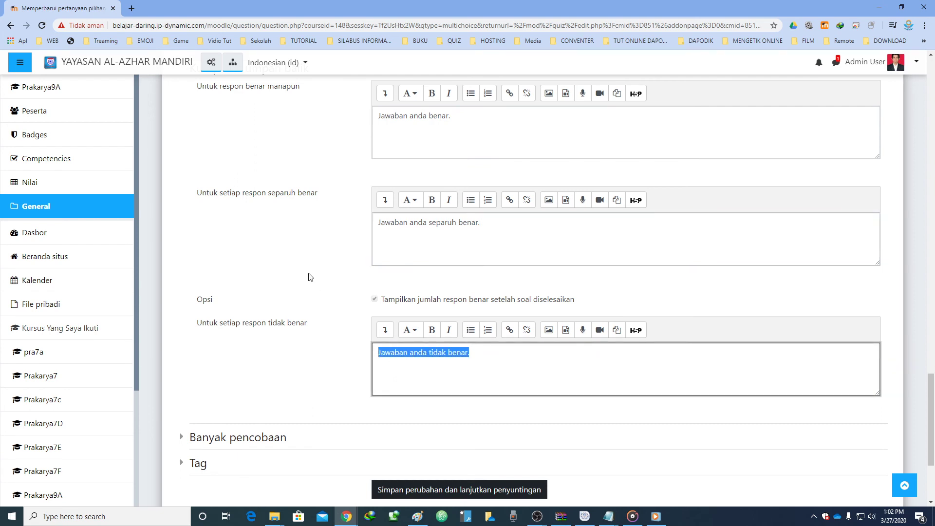
# Replace the default feedback for any correct response with a screen capture of the worked solution headed Penyelesaian
pyautogui.scroll(2, 503, 249)
pyautogui.moveTo(451, 214); pyautogui.dragTo(377, 219)
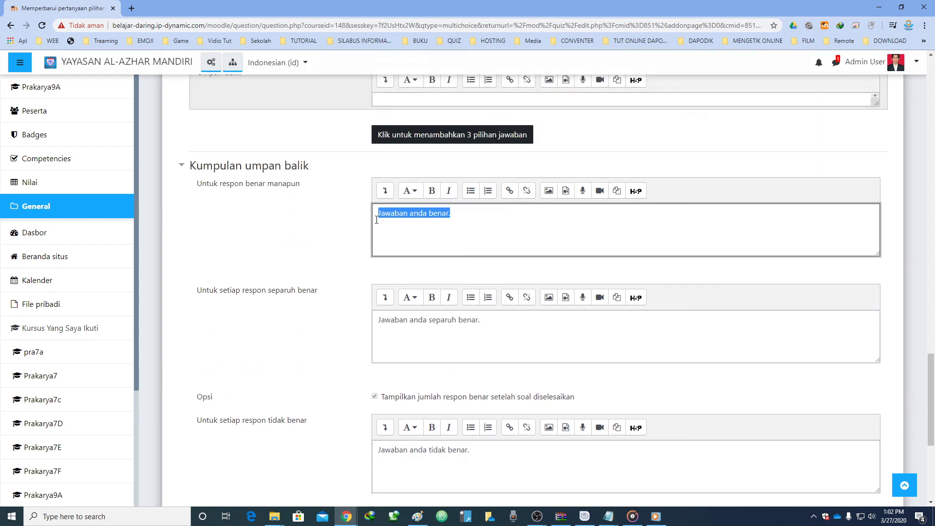
pyautogui.press('BackSpace')
pyautogui.scroll(2, 316, 246)
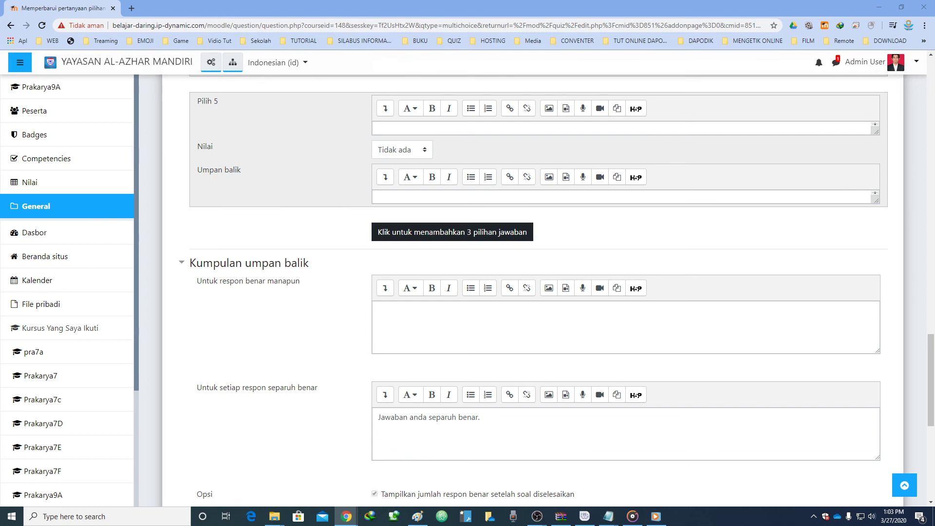
pyautogui.press('super+shift+s')
pyautogui.click(404, 314)
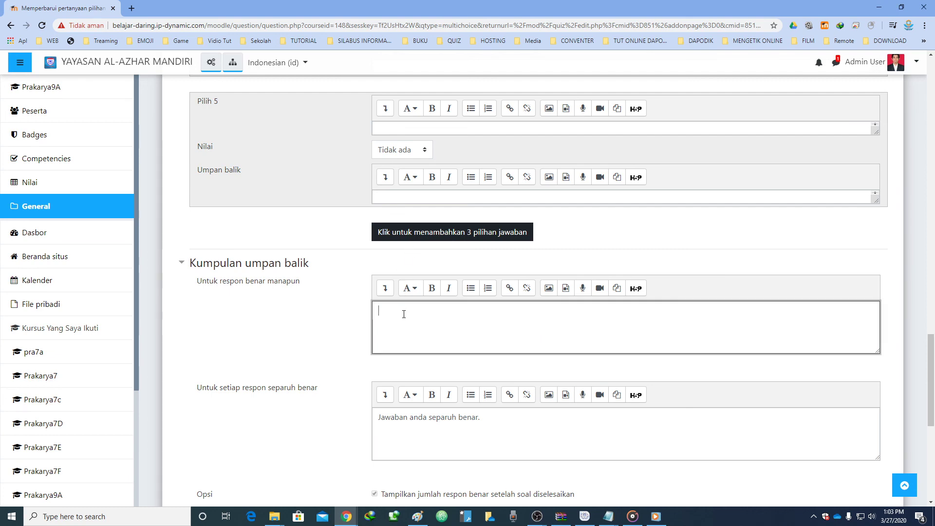
pyautogui.hotkey('ctrl', 'v')
# Enlarge the correct-response feedback box to fit the pasted solution and check its final line
pyautogui.scroll(-4, 867, 171)
pyautogui.scroll(5, 856, 206)
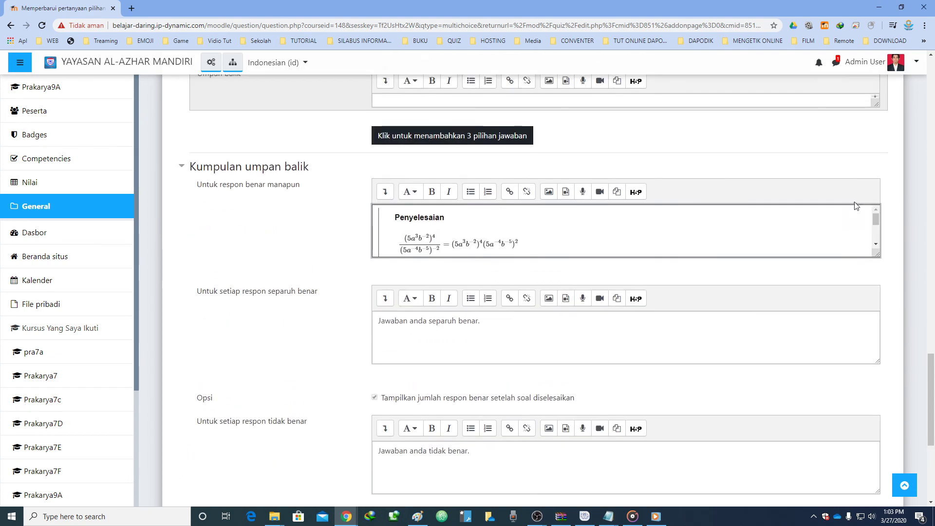
pyautogui.moveTo(876, 400); pyautogui.dragTo(876, 452)
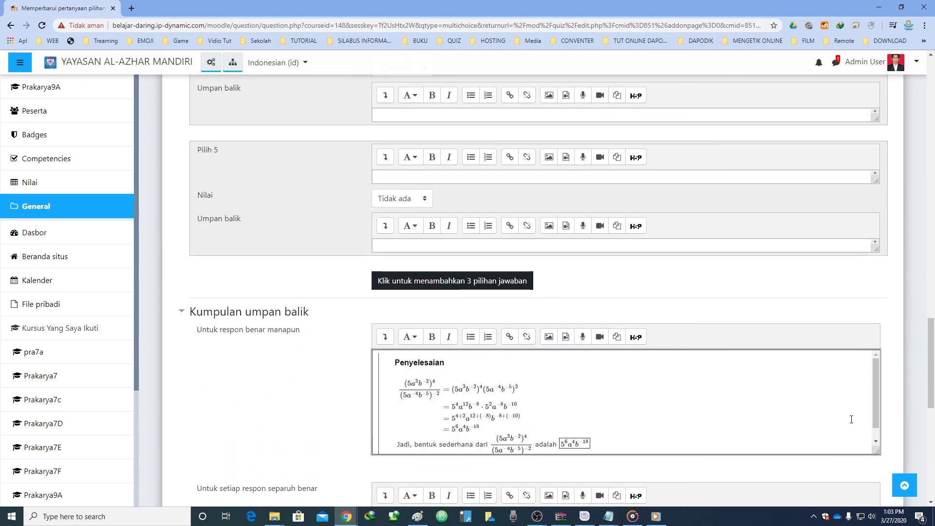
pyautogui.scroll(-1, 833, 390)
pyautogui.scroll(-1, 759, 395)
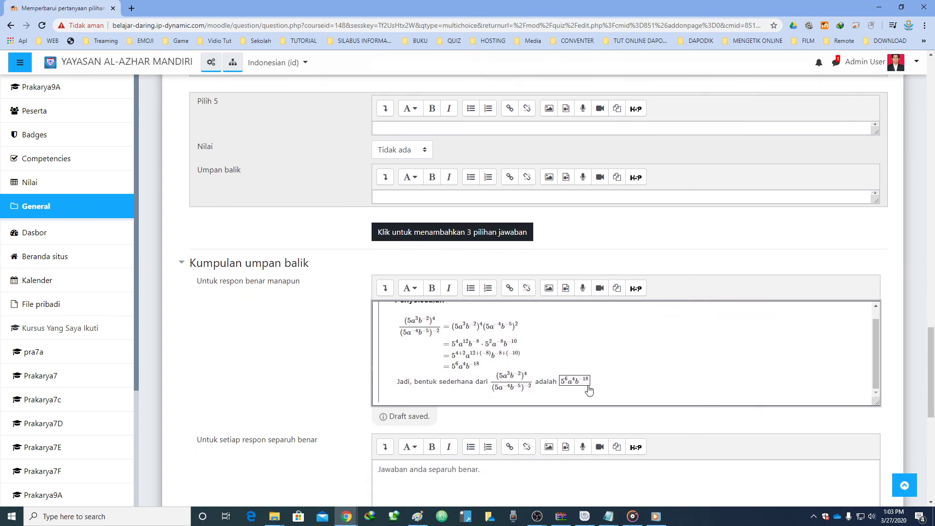
# Set the grade (Nilai) of Pilih 2, the answer 5^6 a^4 b^-18, to 100%
pyautogui.scroll(1, 600, 384)
pyautogui.scroll(4, 531, 250)
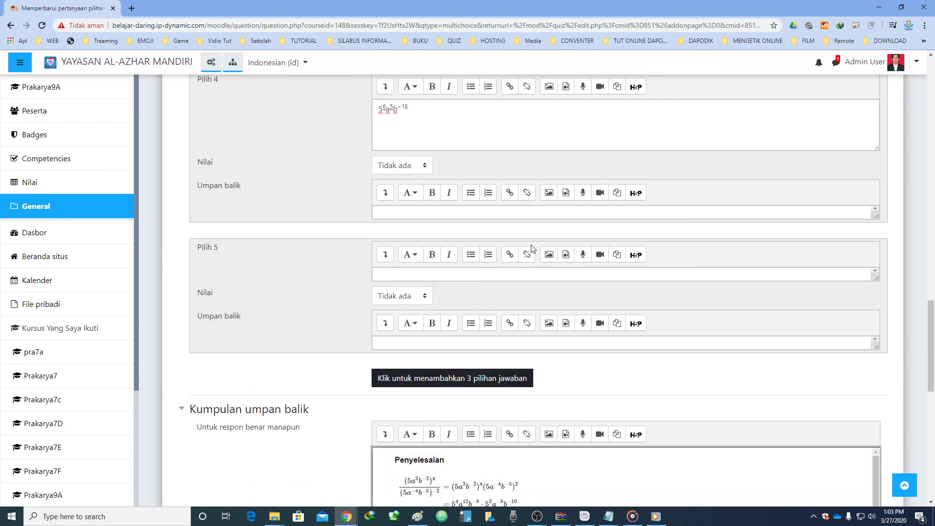
pyautogui.scroll(2, 530, 249)
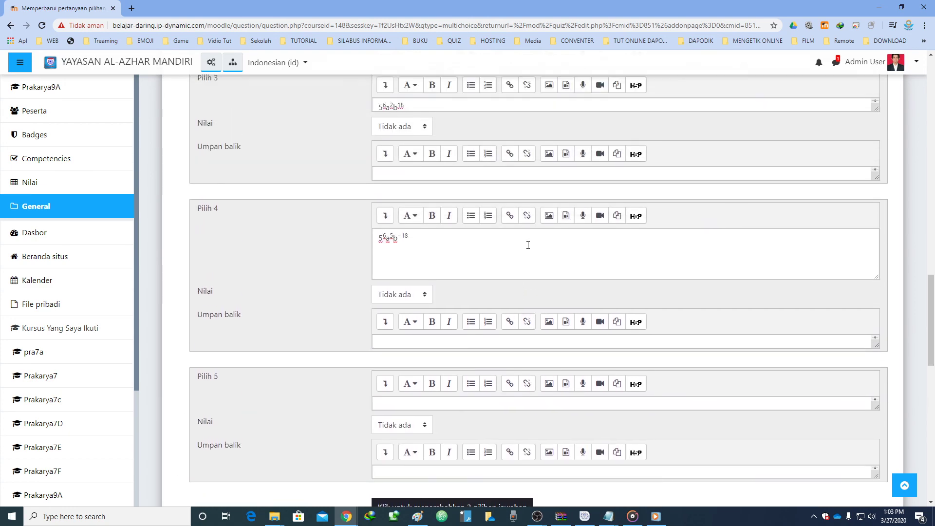
pyautogui.scroll(6, 528, 249)
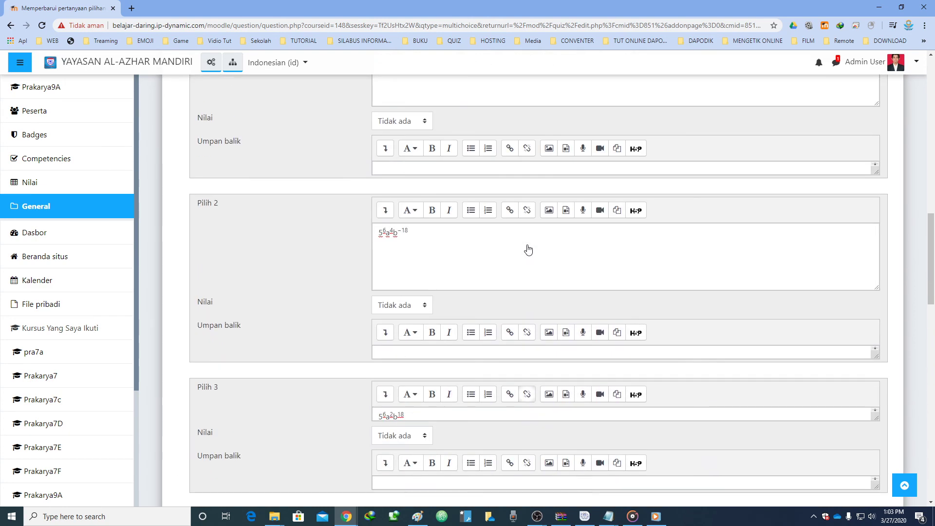
pyautogui.scroll(-12, 439, 236)
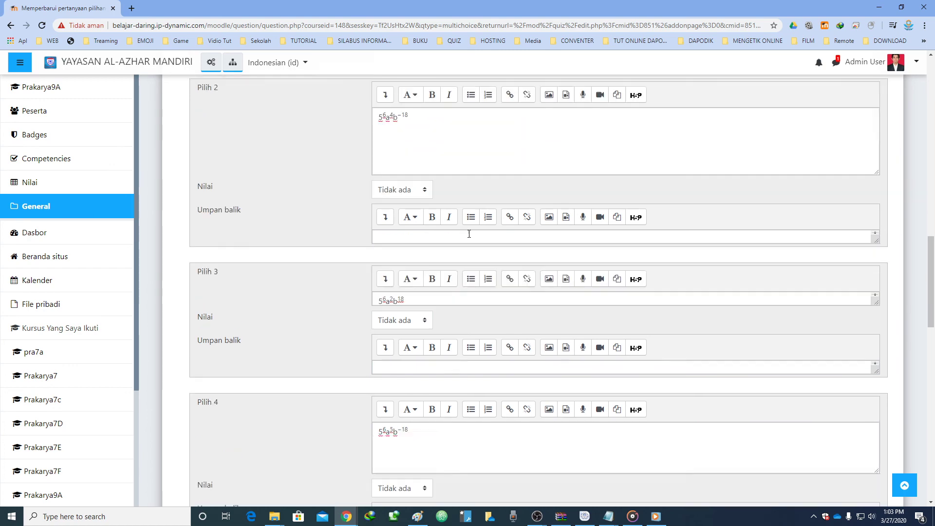
pyautogui.scroll(13, 560, 321)
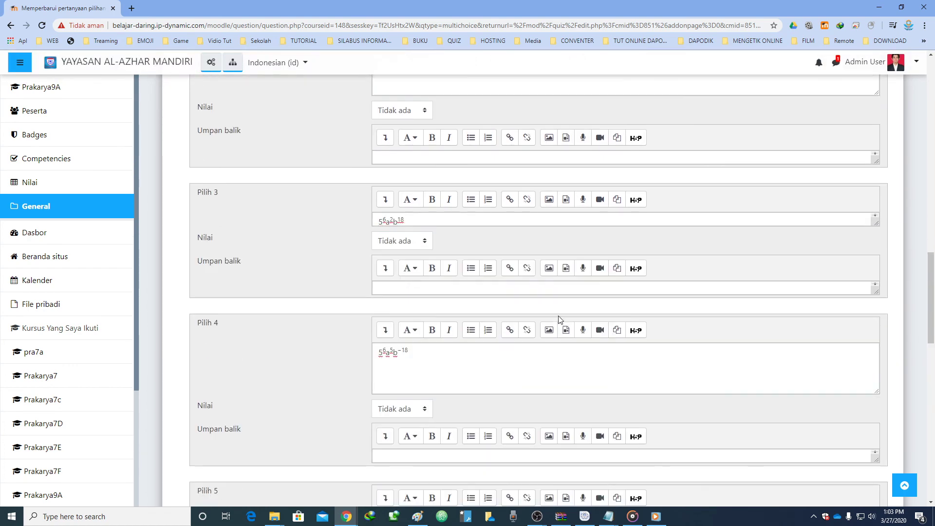
pyautogui.click(407, 306)
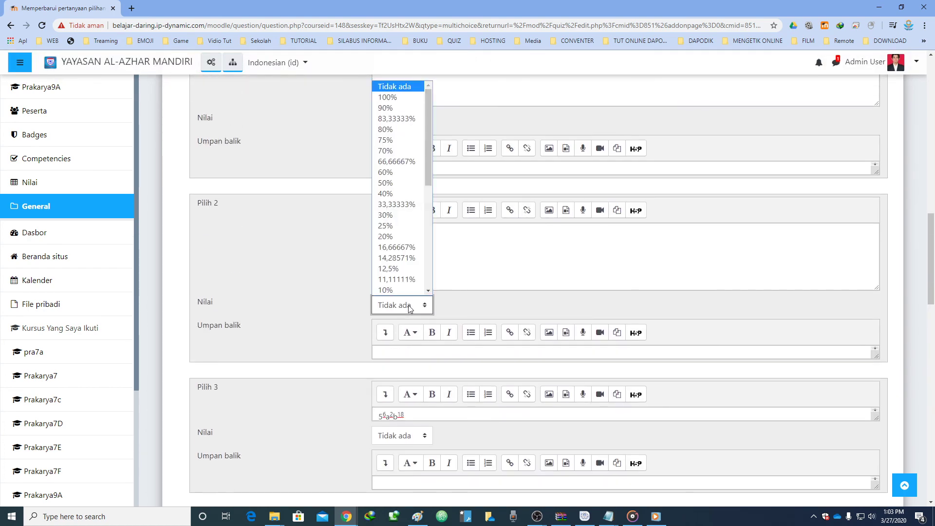
pyautogui.click(404, 98)
pyautogui.scroll(2, 305, 232)
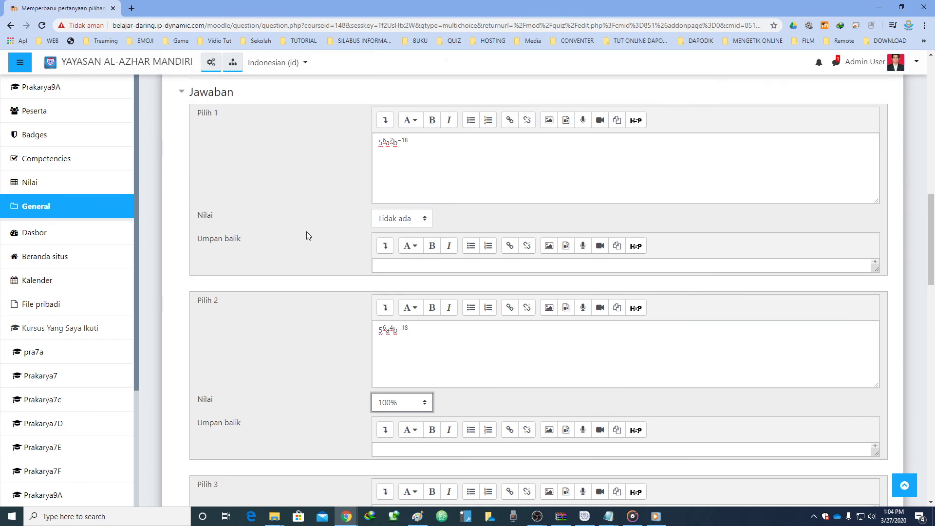
# Review the partially correct and incorrect response feedback, keep the default texts, and save the question
pyautogui.scroll(-20, 306, 232)
pyautogui.scroll(2, 307, 235)
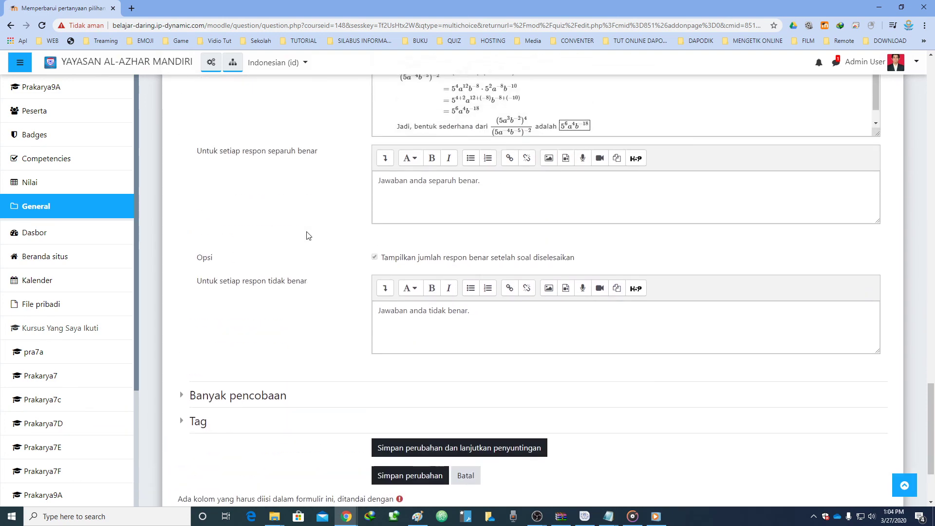
pyautogui.tripleClick(503, 226)
pyautogui.click(493, 222)
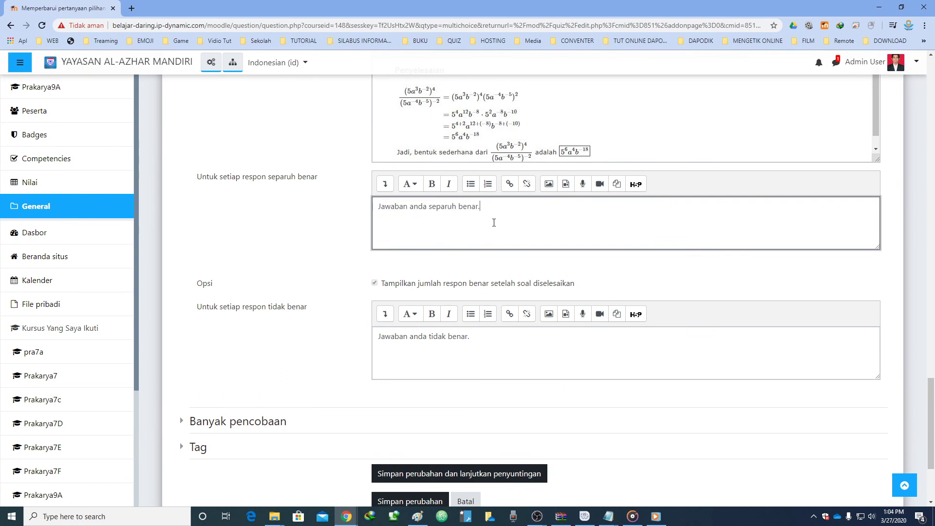
pyautogui.scroll(-1, 423, 234)
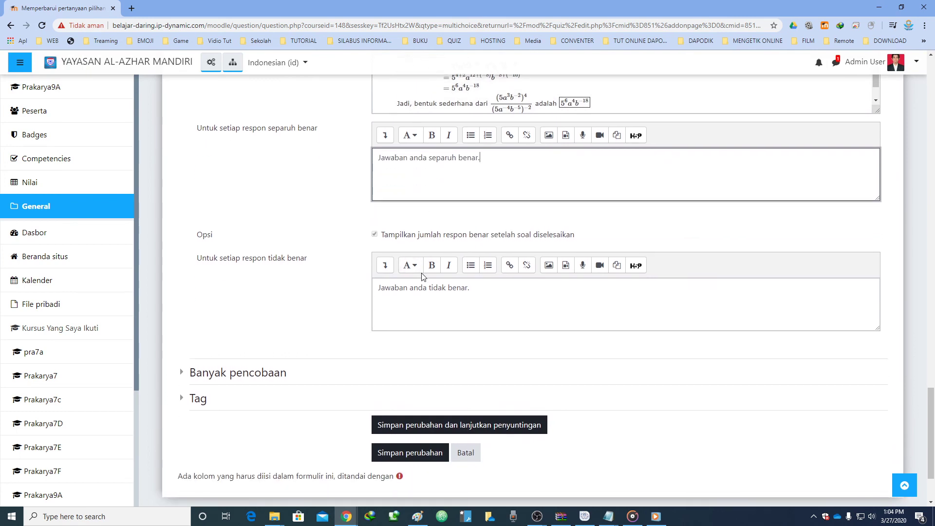
pyautogui.scroll(-1, 463, 249)
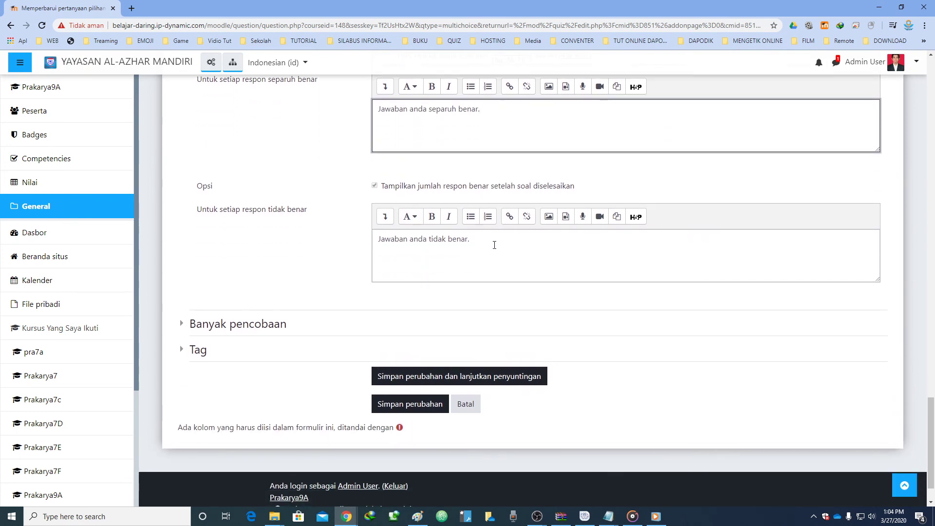
pyautogui.scroll(-1, 495, 245)
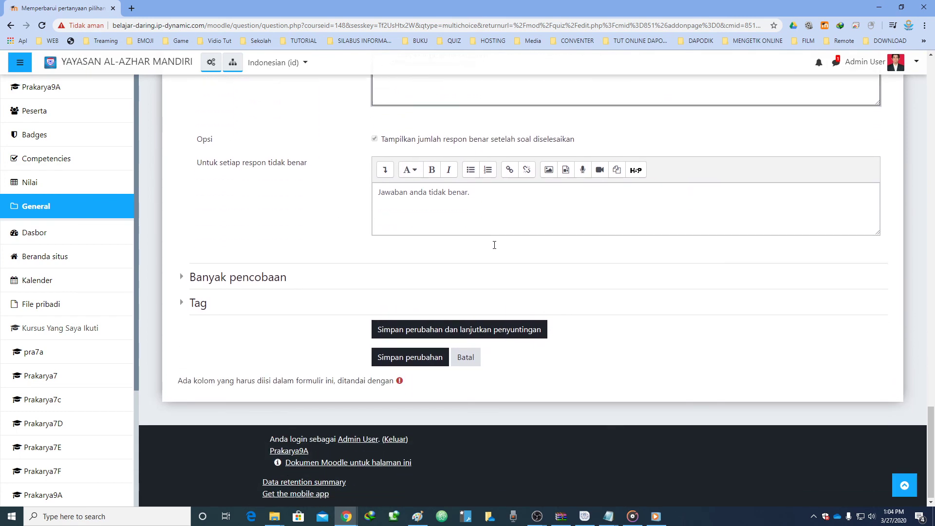
pyautogui.click(400, 359)
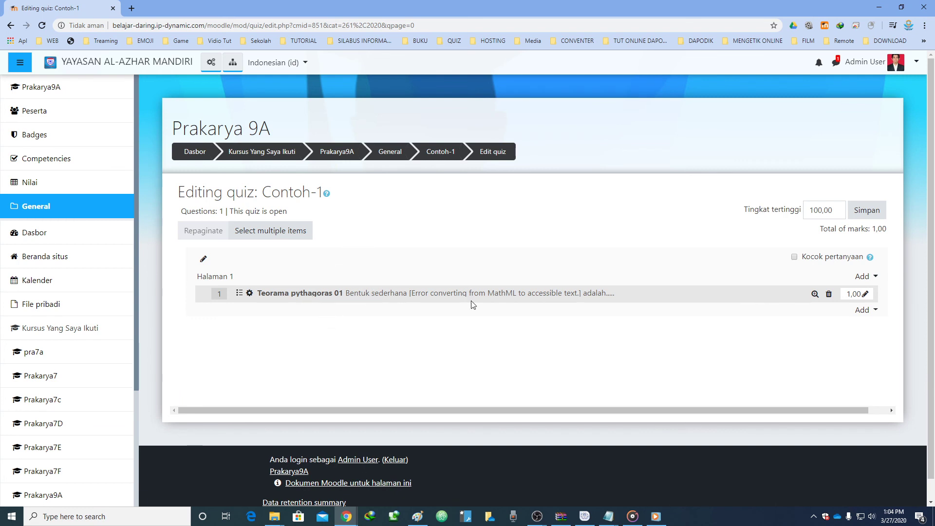
# Preview the question Teorama pythagoras 01 and examine its equation and answer choices
pyautogui.click(815, 294)
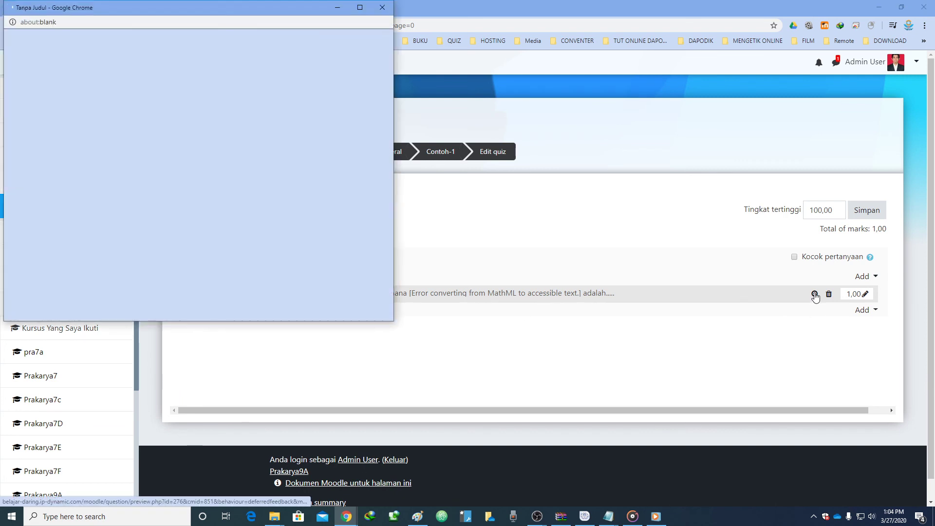
pyautogui.moveTo(142, 11); pyautogui.dragTo(365, 68)
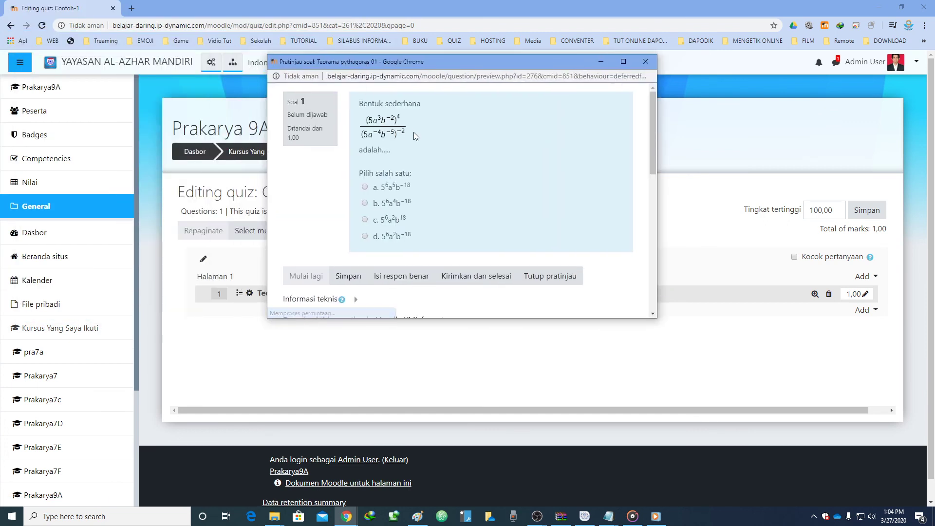
pyautogui.moveTo(414, 139); pyautogui.dragTo(362, 133)
pyautogui.click(437, 139)
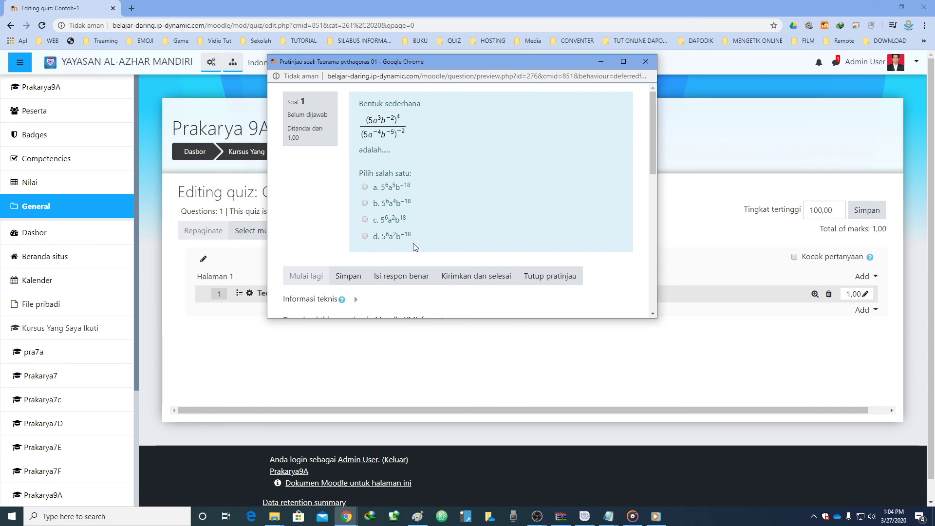
# Try answer d in the question preview, look over the attempt options, and close the preview
pyautogui.click(365, 235)
pyautogui.scroll(-4, 508, 195)
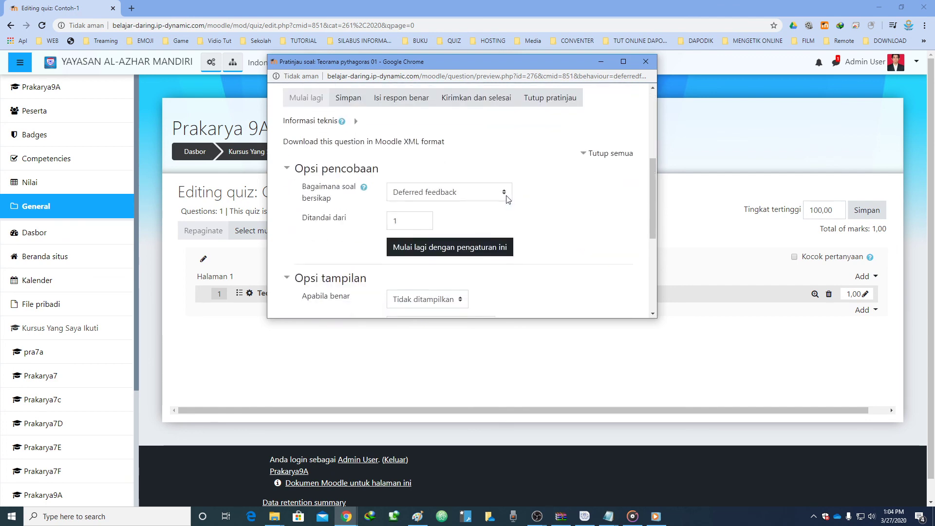
pyautogui.scroll(3, 506, 194)
pyautogui.scroll(-5, 506, 195)
pyautogui.scroll(5, 494, 156)
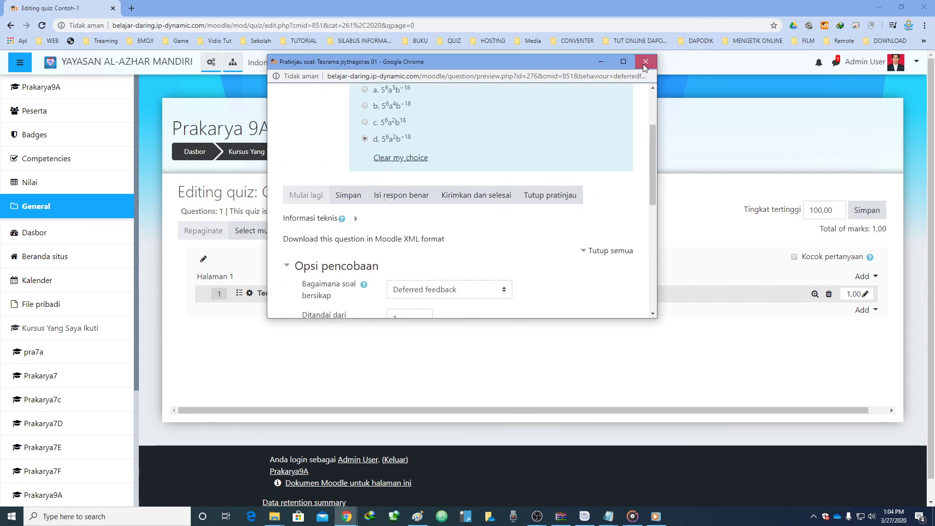
pyautogui.click(645, 61)
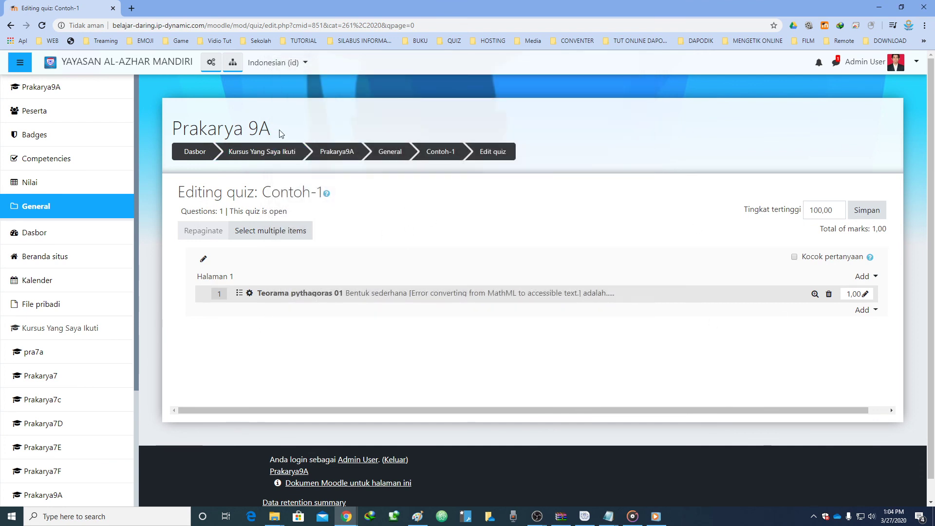
pyautogui.moveTo(282, 136); pyautogui.dragTo(171, 129)
pyautogui.click(297, 134)
pyautogui.click(463, 294)
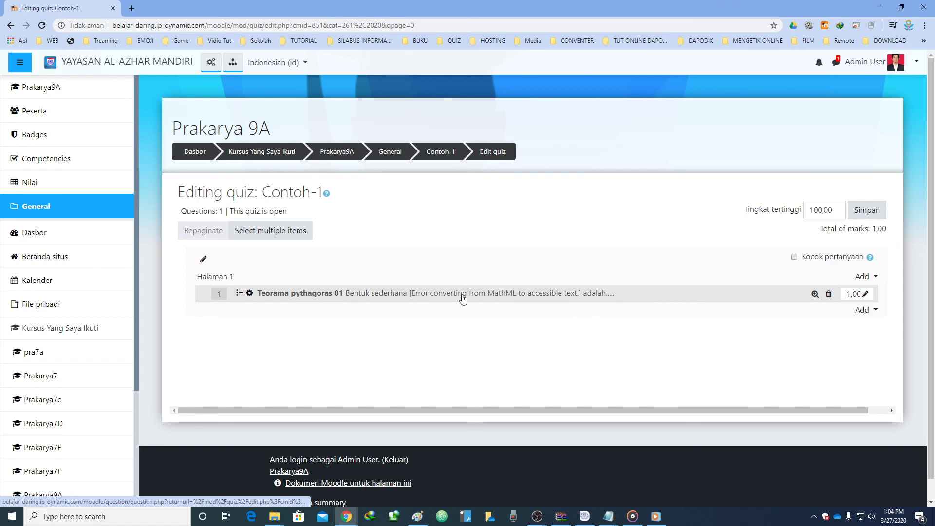
pyautogui.click(9, 29)
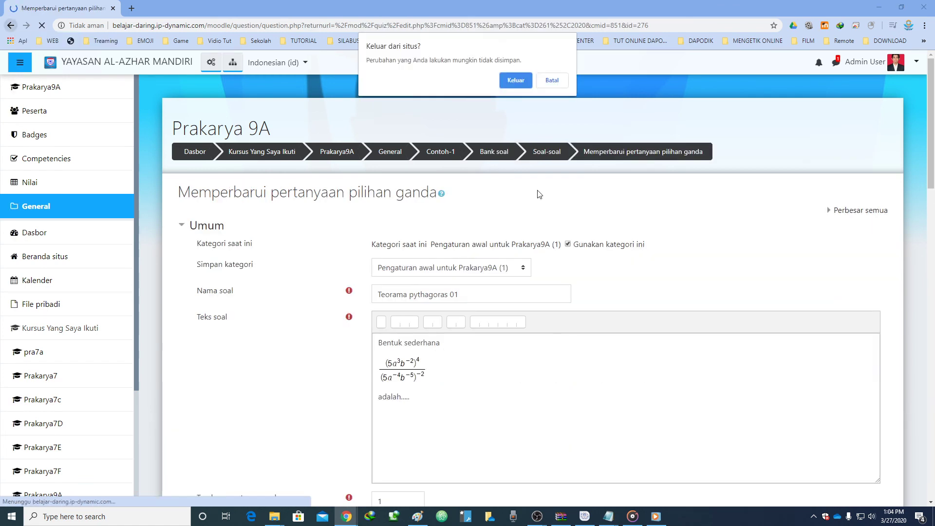
pyautogui.click(519, 81)
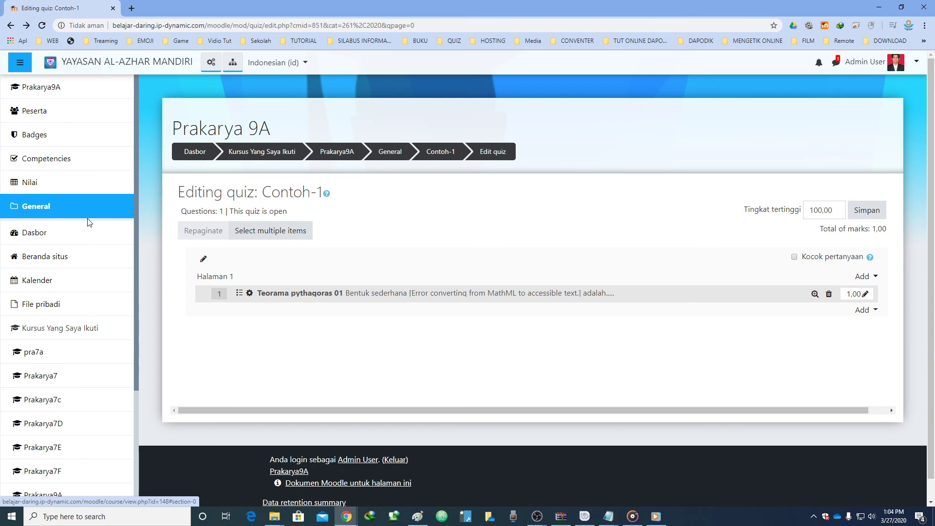
pyautogui.scroll(-1, 91, 217)
pyautogui.scroll(1, 90, 217)
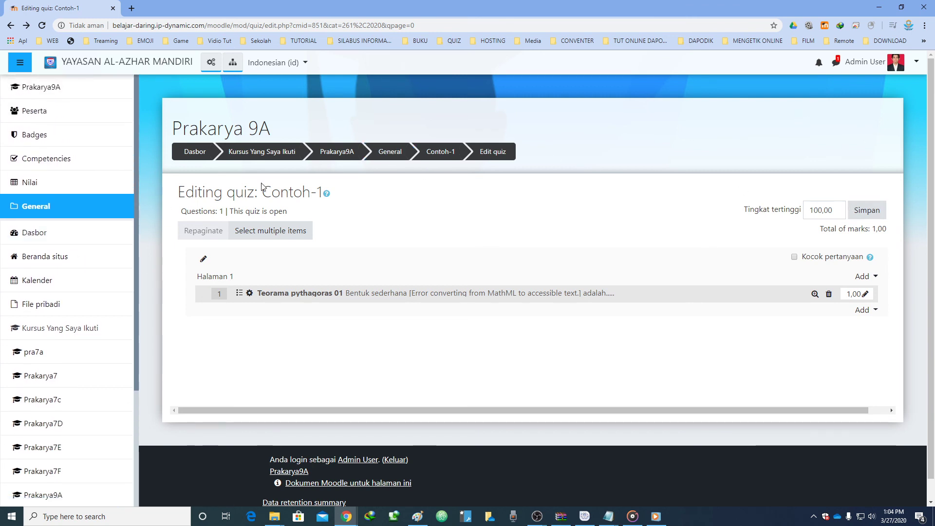